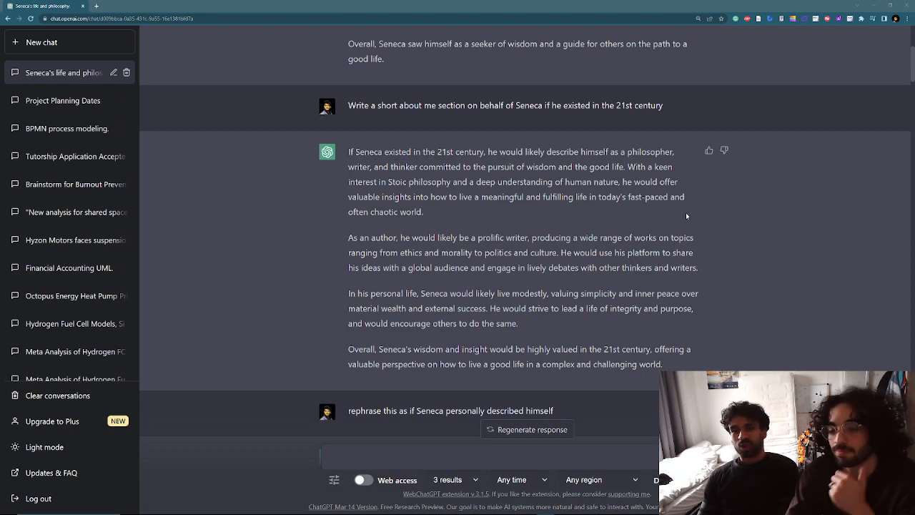
- Read the 21st-century about-me section written for Seneca and its rephrasing as Seneca's own self-description
{"action": "scroll", "coordinate": [550, 238], "scroll_direction": "down", "scroll_amount": 2}
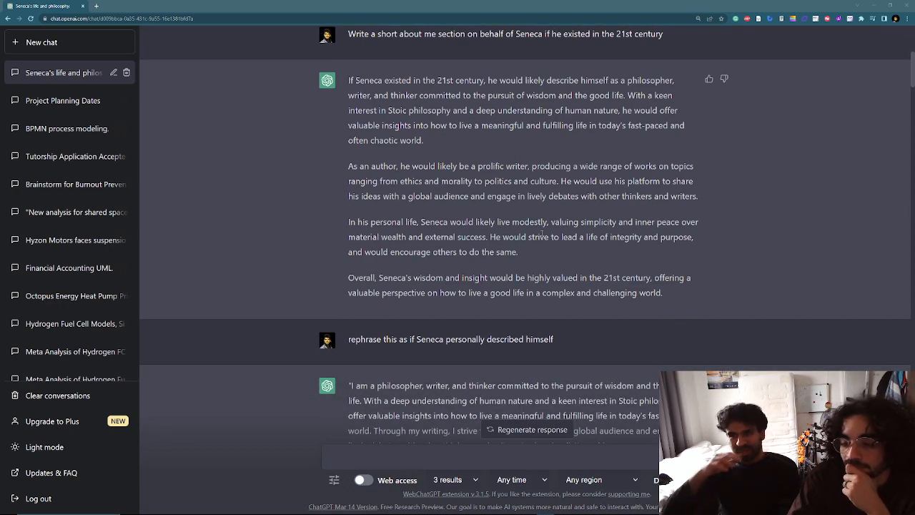
{"action": "scroll", "coordinate": [541, 233], "scroll_direction": "down", "scroll_amount": 1}
{"action": "scroll", "coordinate": [541, 233], "scroll_direction": "up", "scroll_amount": 1}
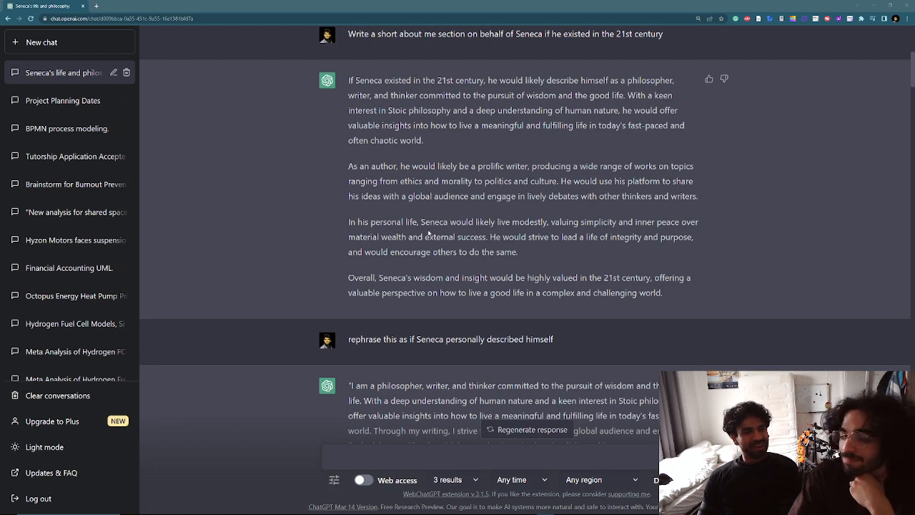
{"action": "scroll", "coordinate": [429, 231], "scroll_direction": "down", "scroll_amount": 3}
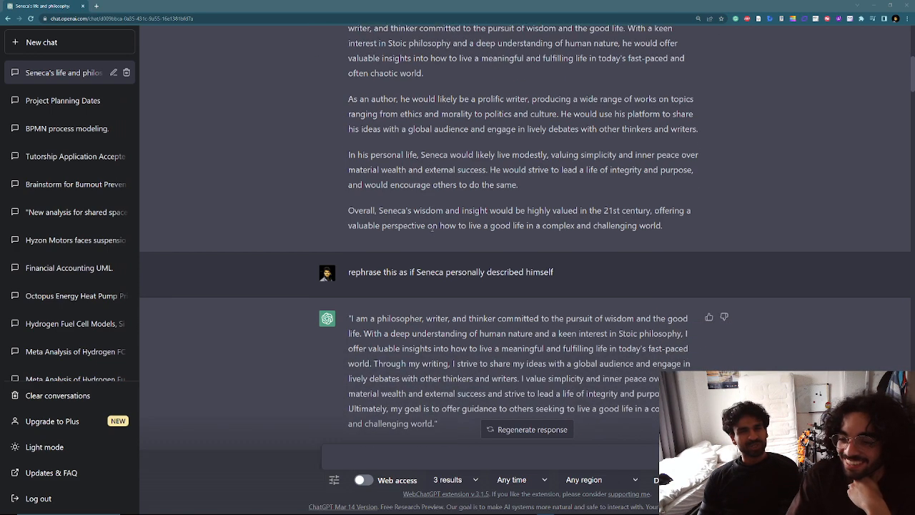
{"action": "scroll", "coordinate": [432, 227], "scroll_direction": "down", "scroll_amount": 1}
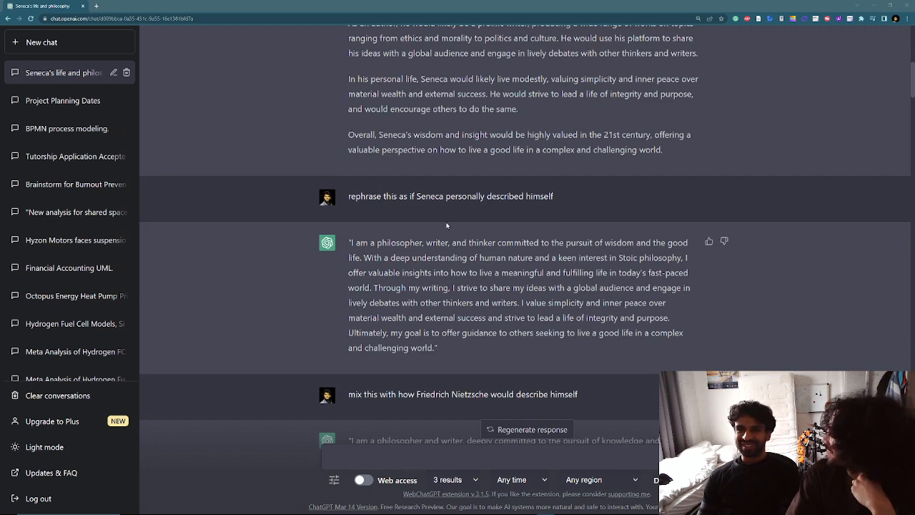
{"action": "scroll", "coordinate": [499, 219], "scroll_direction": "down", "scroll_amount": 1}
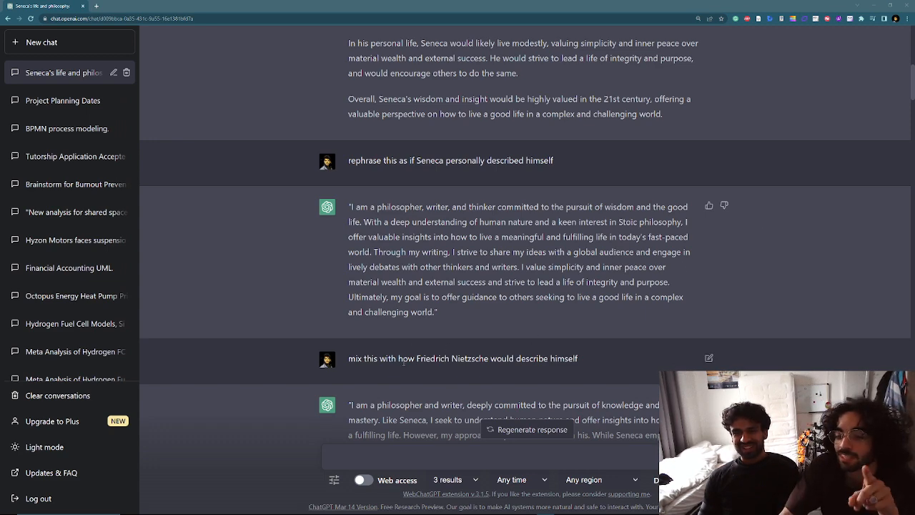
{"action": "scroll", "coordinate": [491, 355], "scroll_direction": "down", "scroll_amount": 2}
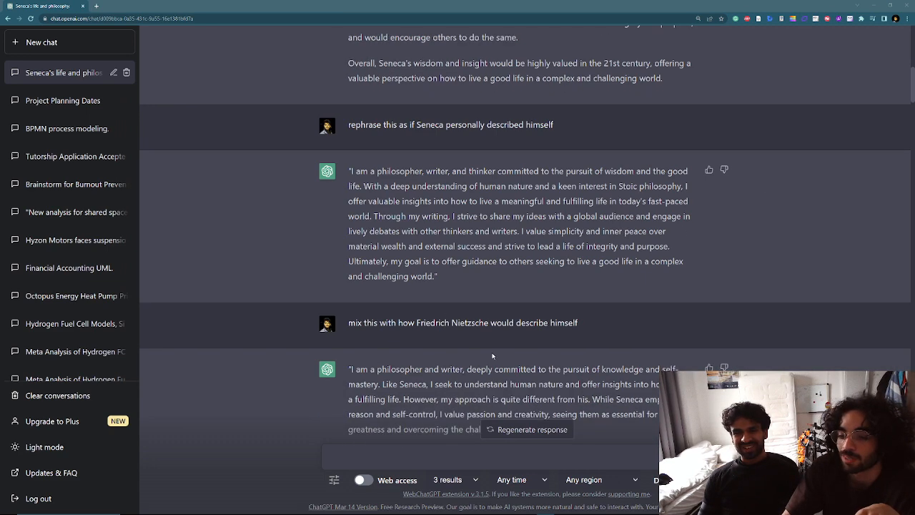
- Read through the reply that mixes Seneca's self-description with how Friedrich Nietzsche would describe himself
{"action": "scroll", "coordinate": [491, 351], "scroll_direction": "down", "scroll_amount": 3}
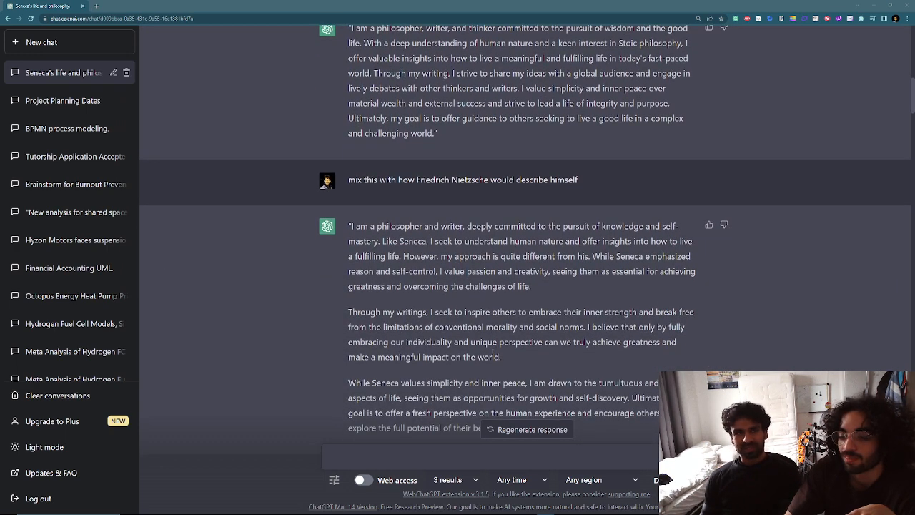
{"action": "scroll", "coordinate": [521, 354], "scroll_direction": "down", "scroll_amount": 1}
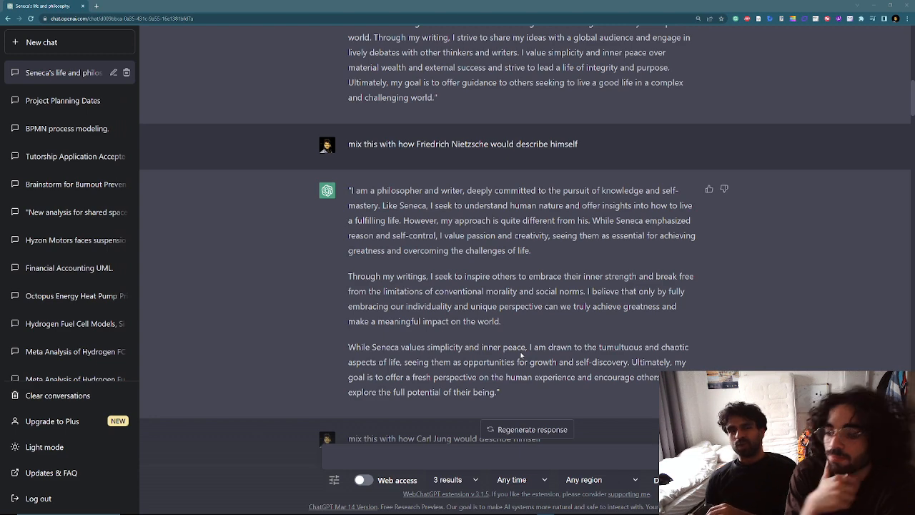
{"action": "scroll", "coordinate": [521, 355], "scroll_direction": "down", "scroll_amount": 1}
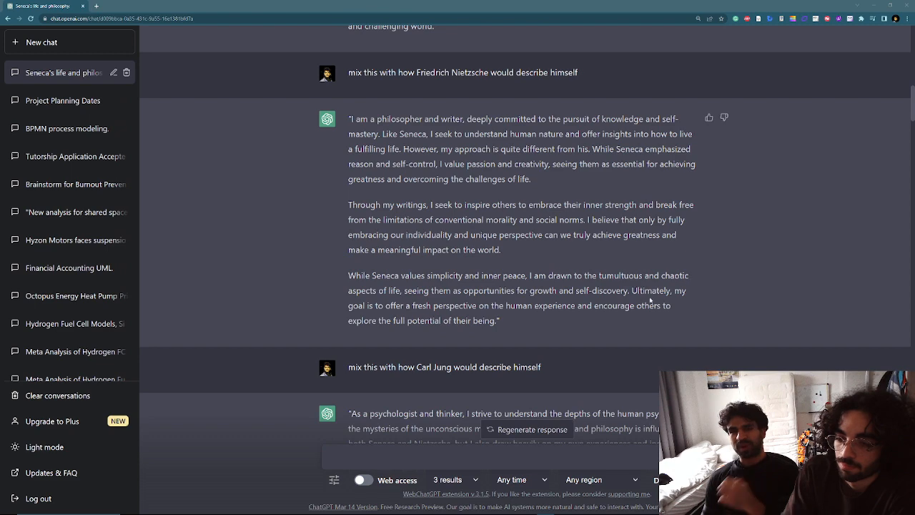
{"action": "scroll", "coordinate": [529, 347], "scroll_direction": "up", "scroll_amount": 1}
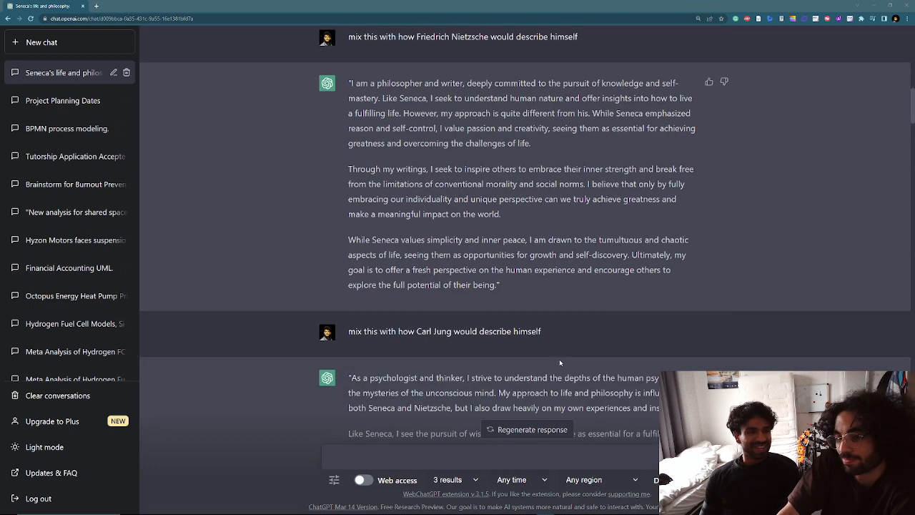
{"action": "scroll", "coordinate": [584, 344], "scroll_direction": "up", "scroll_amount": 1}
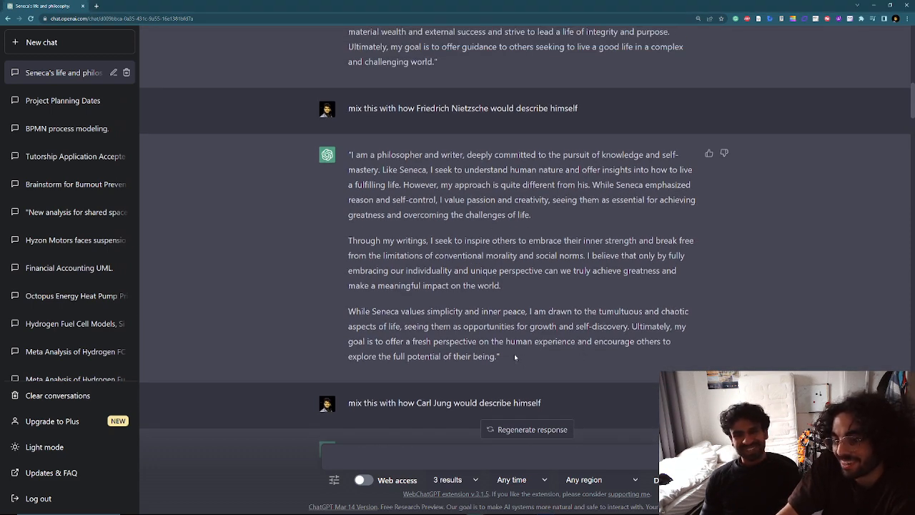
{"action": "left_click_drag", "start_coordinate": [503, 357], "coordinate": [537, 350]}
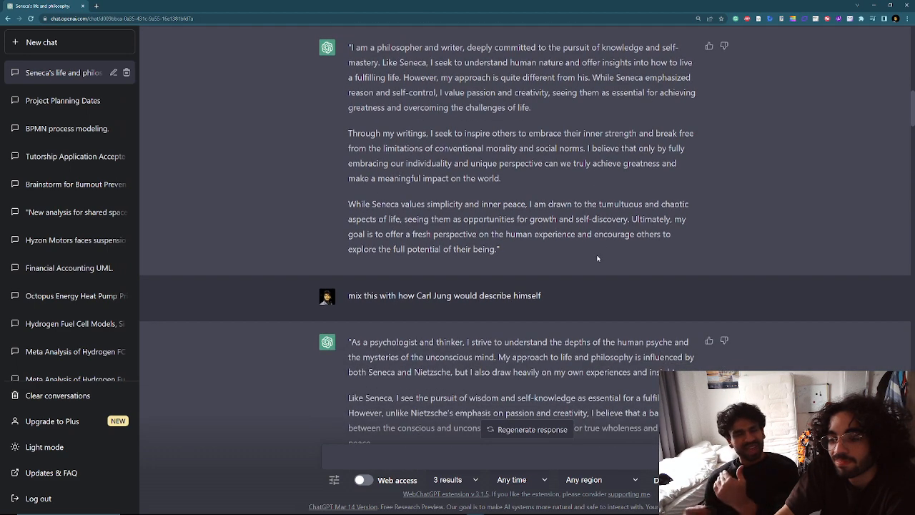
{"action": "scroll", "coordinate": [599, 258], "scroll_direction": "up", "scroll_amount": 3}
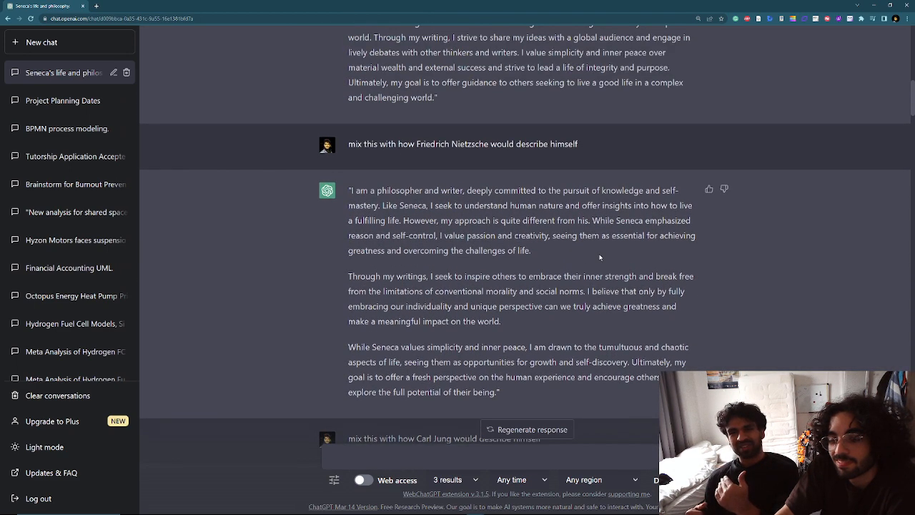
{"action": "scroll", "coordinate": [601, 258], "scroll_direction": "down", "scroll_amount": 1}
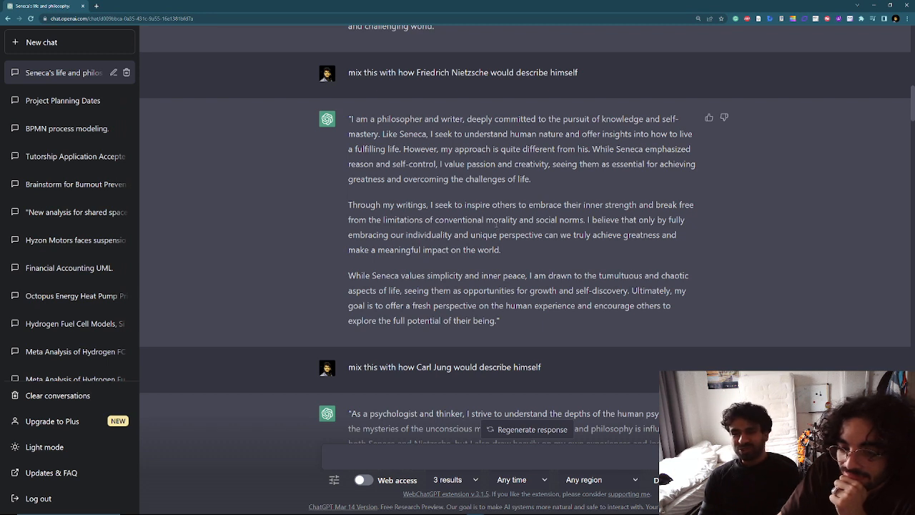
{"action": "scroll", "coordinate": [466, 301], "scroll_direction": "up", "scroll_amount": 1}
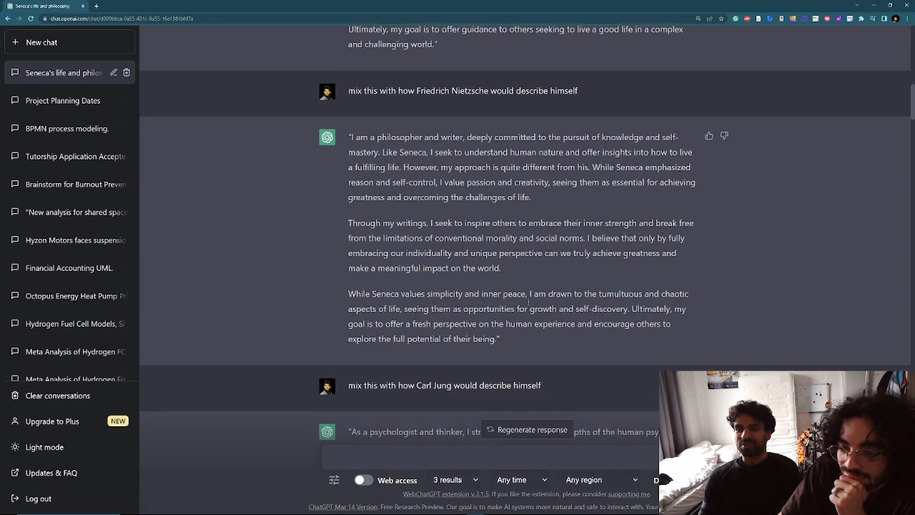
{"action": "scroll", "coordinate": [529, 302], "scroll_direction": "down", "scroll_amount": 1}
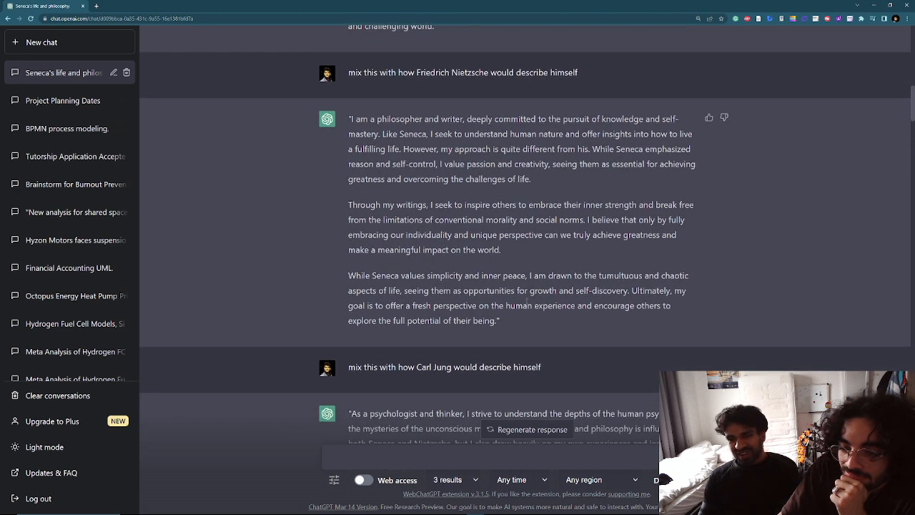
{"action": "left_click_drag", "start_coordinate": [518, 326], "coordinate": [478, 305]}
{"action": "left_click", "coordinate": [499, 324]}
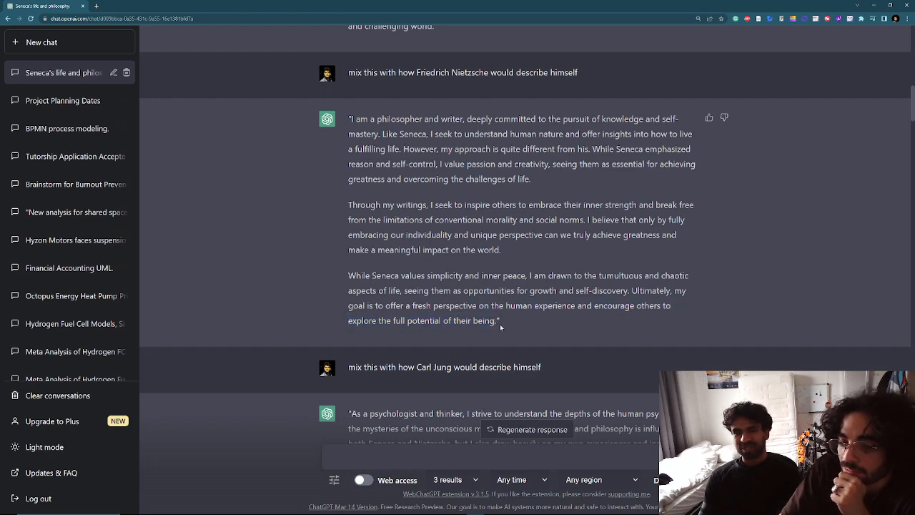
{"action": "scroll", "coordinate": [500, 323], "scroll_direction": "down", "scroll_amount": 1}
{"action": "scroll", "coordinate": [500, 323], "scroll_direction": "down", "scroll_amount": 1}
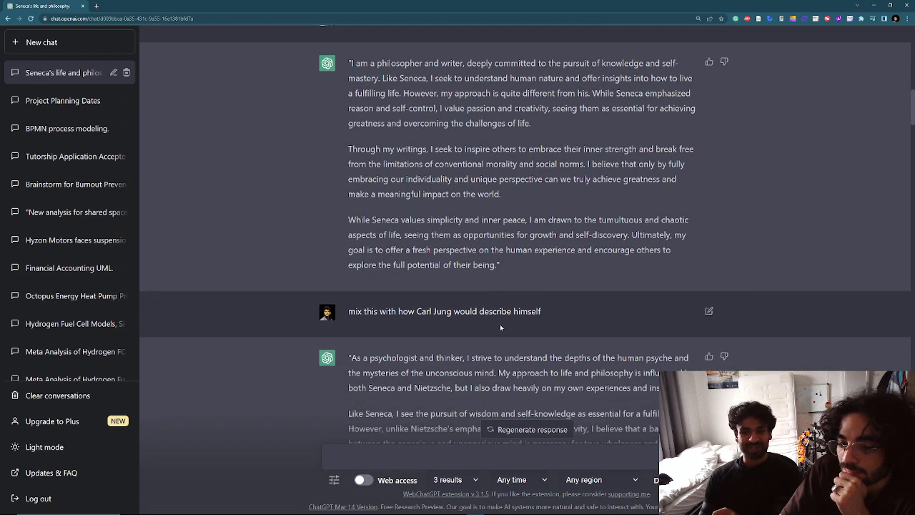
- Review the reply that adds Carl Jung's self-description and compare it with the earlier Nietzsche version
{"action": "scroll", "coordinate": [500, 323], "scroll_direction": "down", "scroll_amount": 1}
{"action": "scroll", "coordinate": [500, 324], "scroll_direction": "down", "scroll_amount": 4}
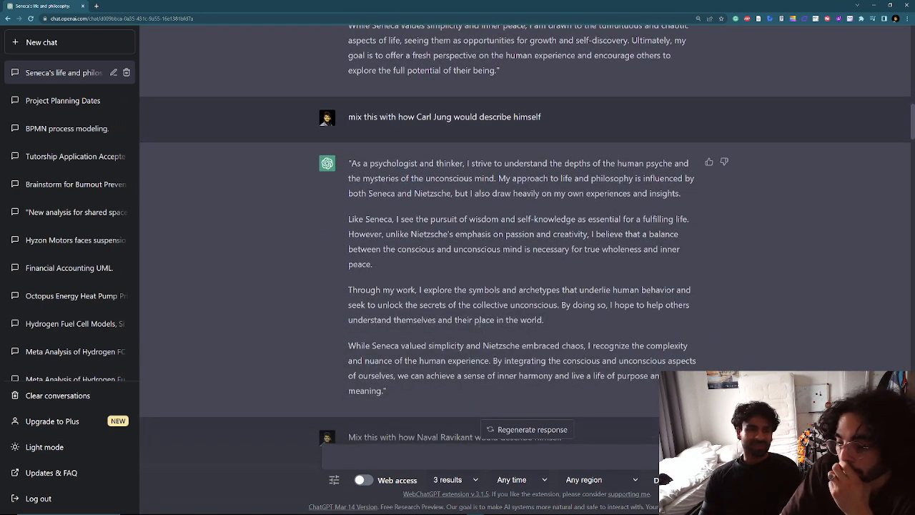
{"action": "scroll", "coordinate": [478, 321], "scroll_direction": "down", "scroll_amount": 1}
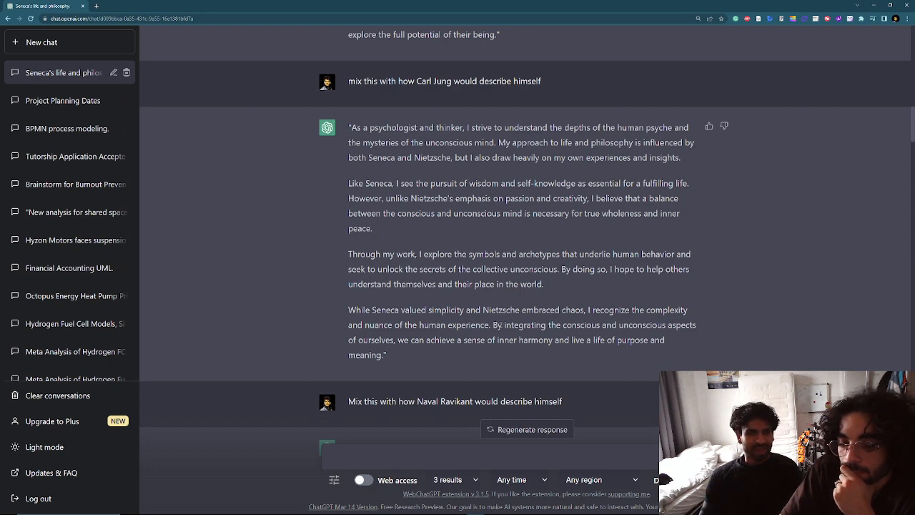
{"action": "scroll", "coordinate": [500, 325], "scroll_direction": "up", "scroll_amount": 1}
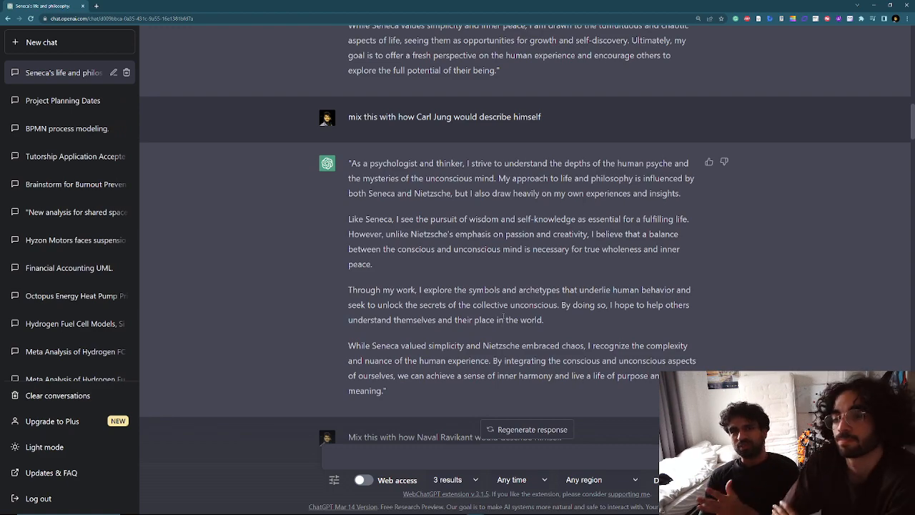
{"action": "scroll", "coordinate": [500, 324], "scroll_direction": "up", "scroll_amount": 3}
{"action": "scroll", "coordinate": [477, 287], "scroll_direction": "up", "scroll_amount": 5}
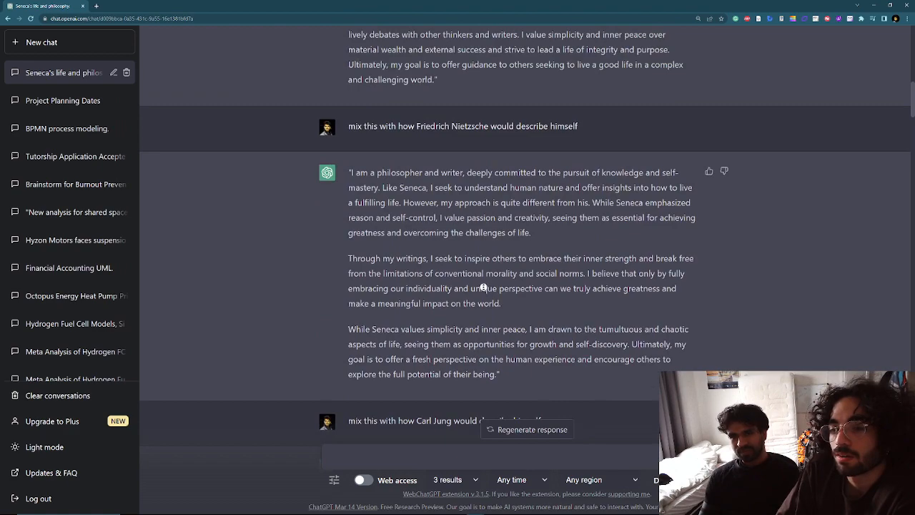
{"action": "scroll", "coordinate": [450, 300], "scroll_direction": "down", "scroll_amount": 2}
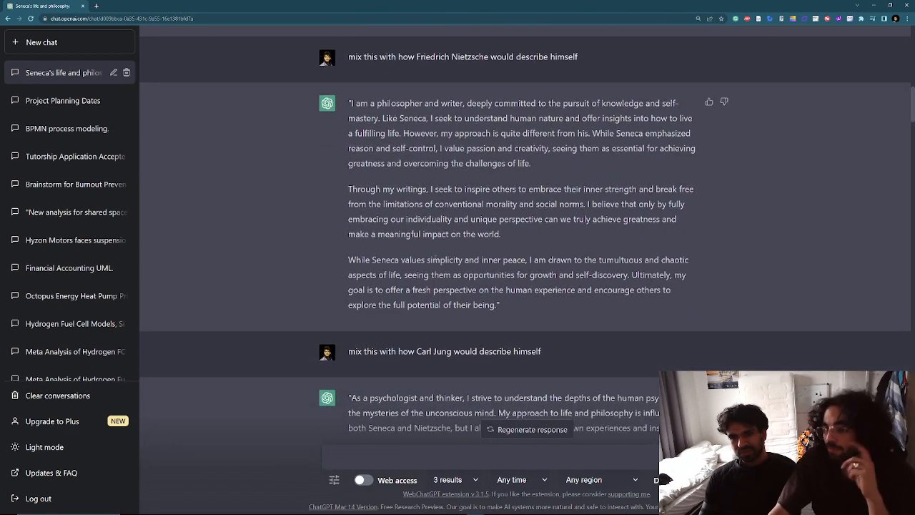
{"action": "scroll", "coordinate": [439, 262], "scroll_direction": "down", "scroll_amount": 5}
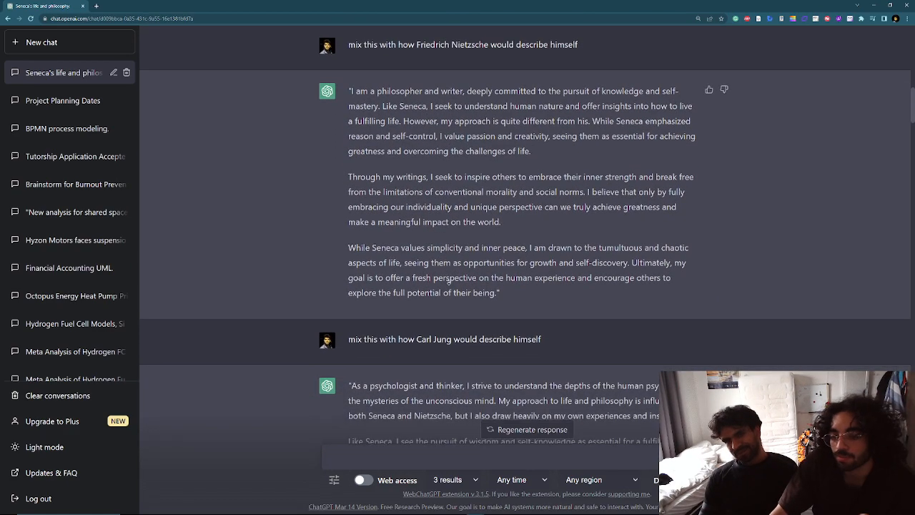
{"action": "scroll", "coordinate": [456, 305], "scroll_direction": "down", "scroll_amount": 2}
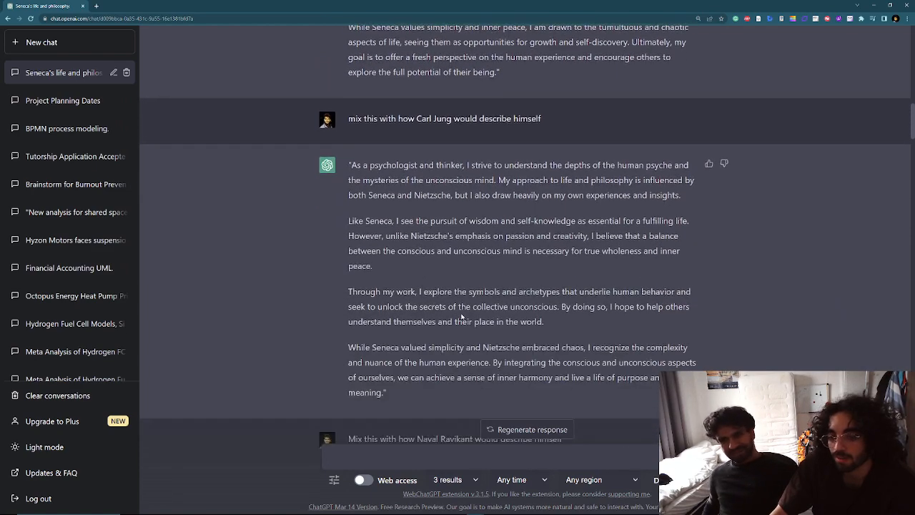
{"action": "scroll", "coordinate": [457, 308], "scroll_direction": "down", "scroll_amount": 3}
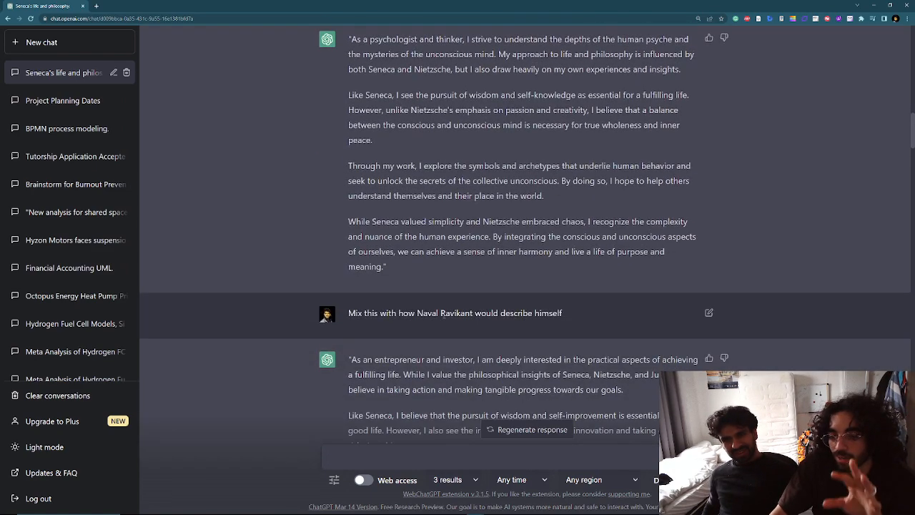
{"action": "scroll", "coordinate": [441, 291], "scroll_direction": "up", "scroll_amount": 2}
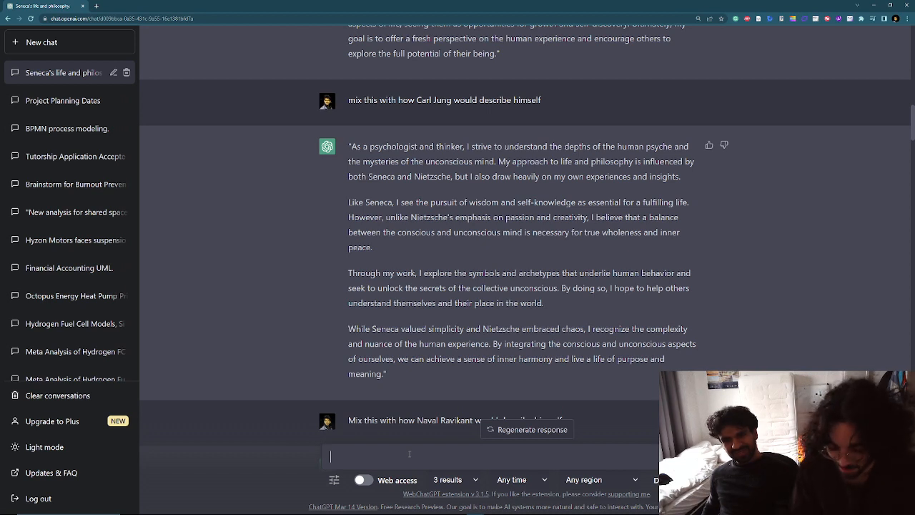
{"action": "type", "text": "ahat ="}
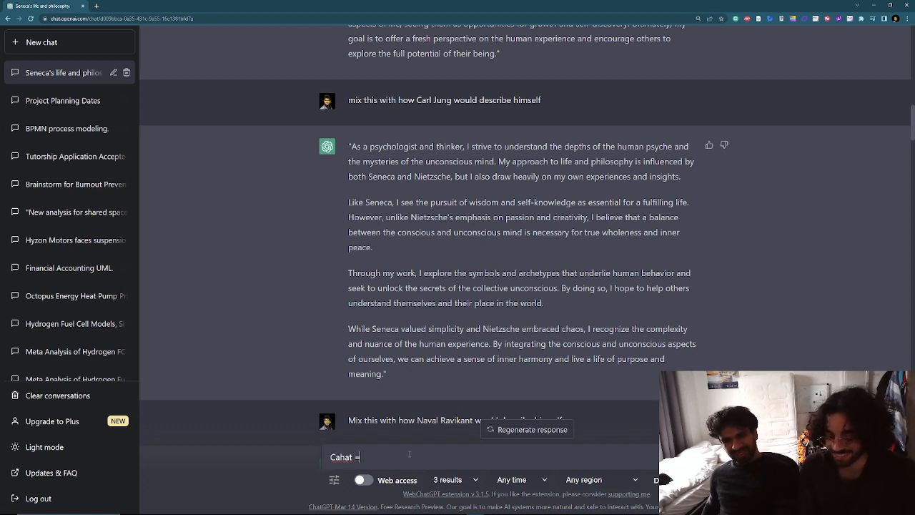
{"action": "key", "text": "BackSpace"}
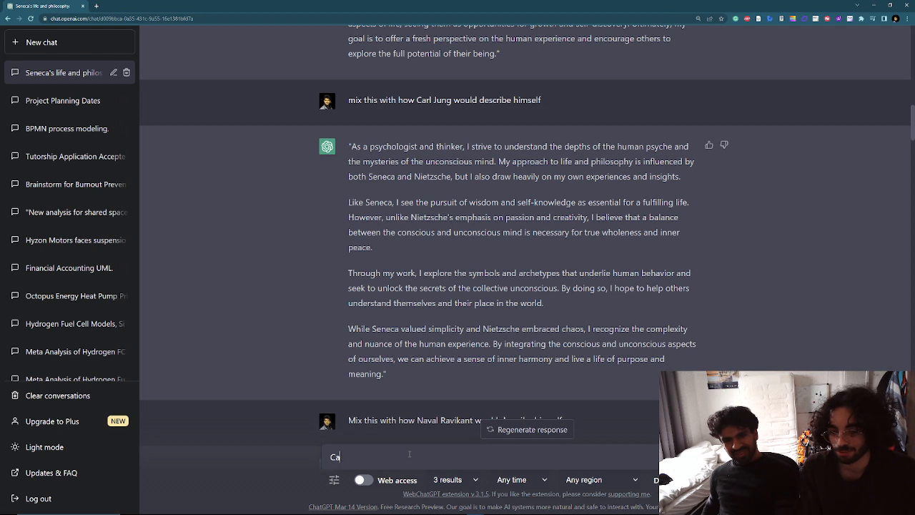
{"action": "key", "text": "BackSpace"}
{"action": "type", "text": "hat"}
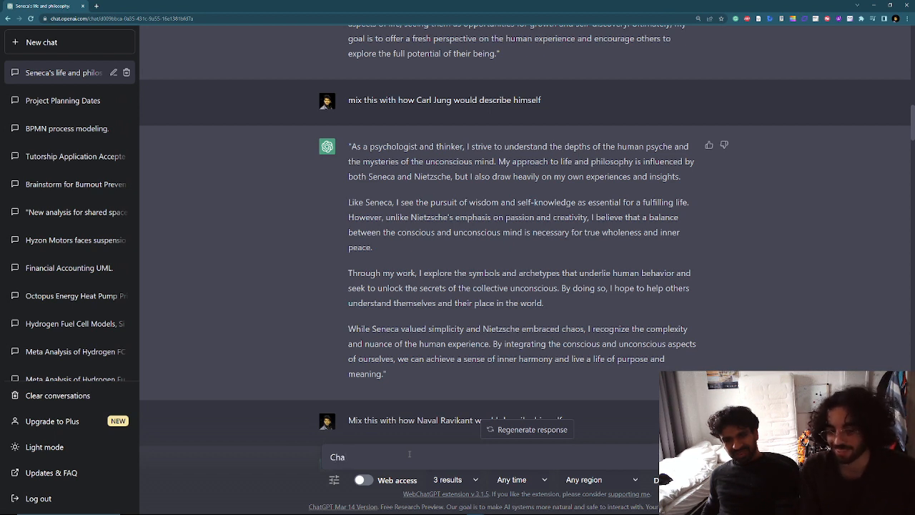
{"action": "key", "text": "BackSpace"}
{"action": "key", "text": "BackSpace"}
{"action": "key", "text": "BackSpace"}
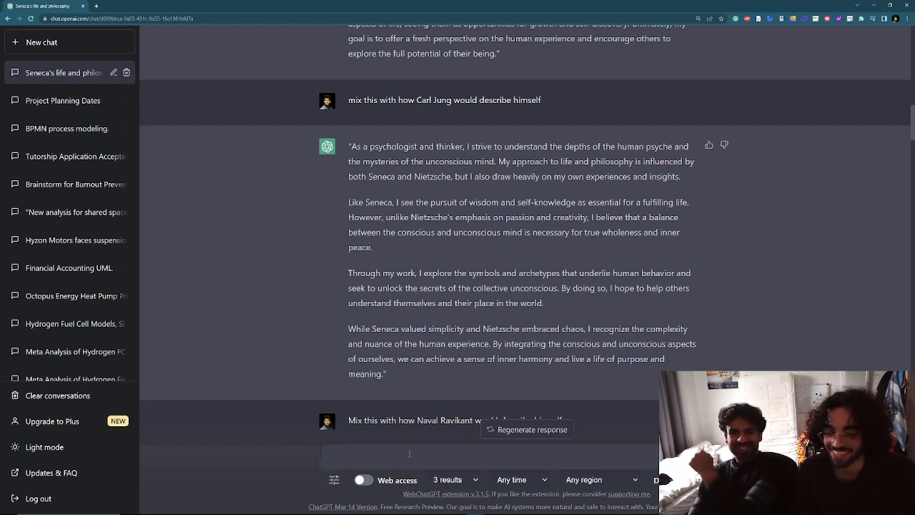
{"action": "type", "text": "Sumaar"}
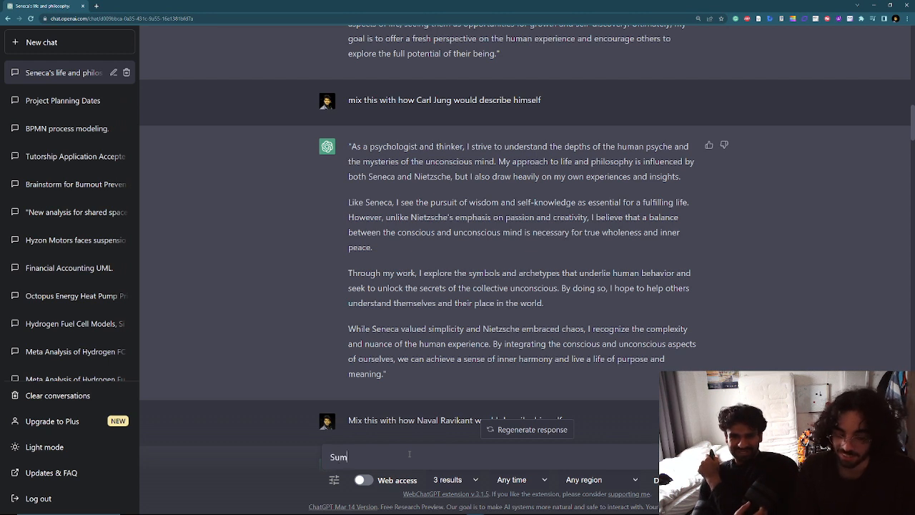
{"action": "key", "text": "BackSpace"}
{"action": "key", "text": "BackSpace"}
{"action": "type", "text": "rrize the"}
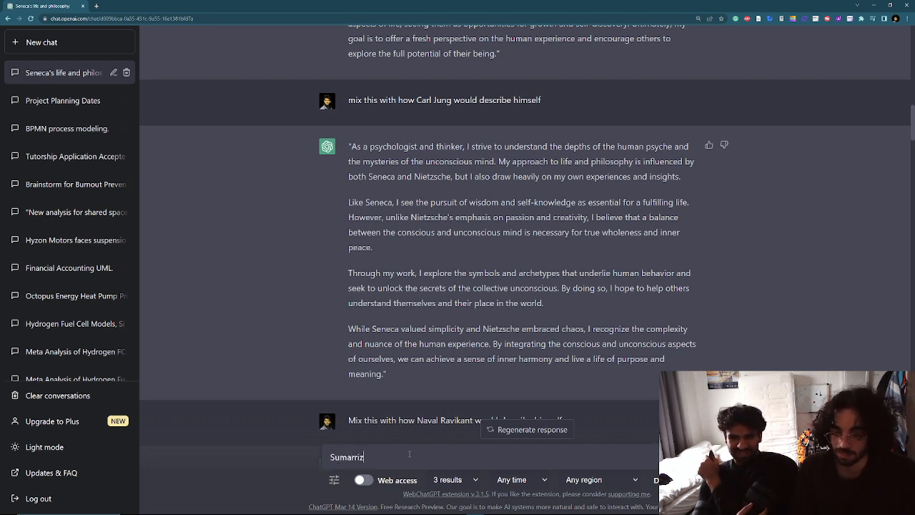
{"action": "key", "text": "BackSpace"}
{"action": "key", "text": "BackSpace"}
{"action": "key", "text": "BackSpace"}
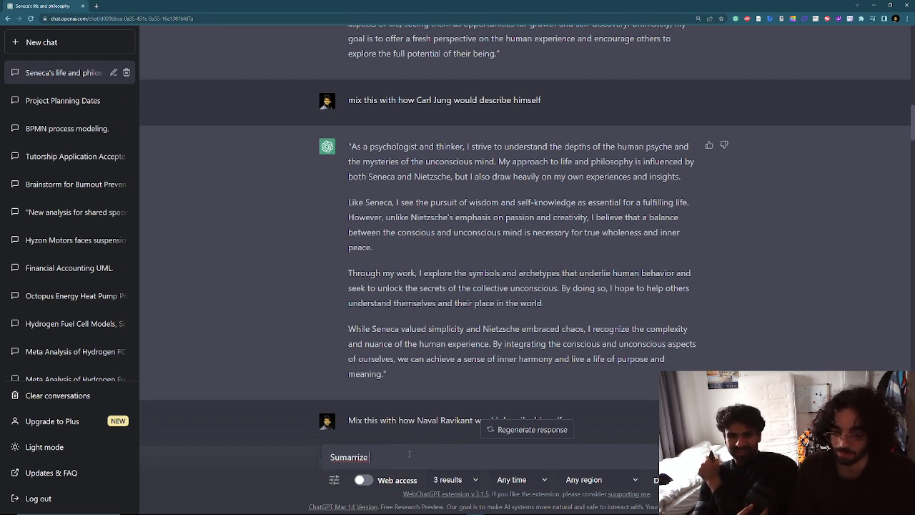
{"action": "key", "text": "ctrl+BackSpace"}
- Begin the follow-up prompt with "Sumarize the similarities between"
{"action": "type", "text": "Suma"}
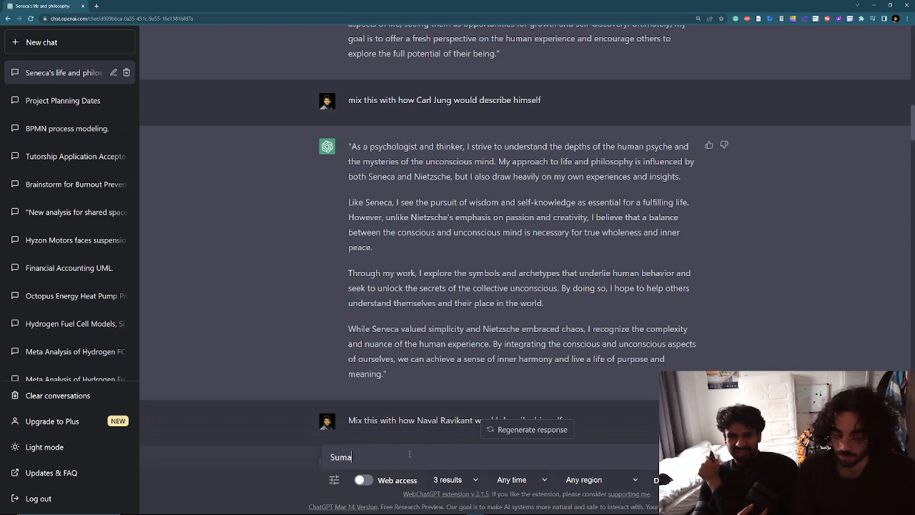
{"action": "type", "text": "rize thge"}
{"action": "key", "text": "BackSpace"}
{"action": "key", "text": "BackSpace"}
{"action": "type", "text": "e simnila"}
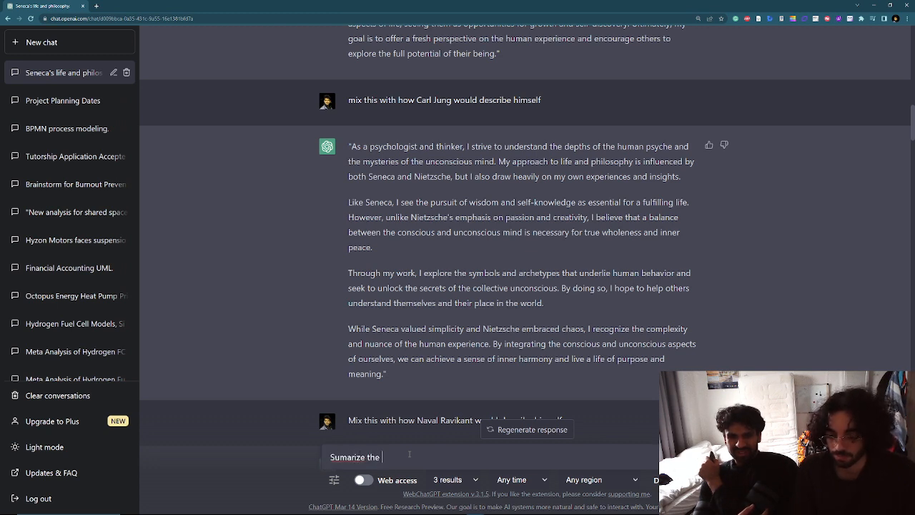
{"action": "key", "text": "BackSpace"}
{"action": "key", "text": "BackSpace"}
{"action": "key", "text": "BackSpace"}
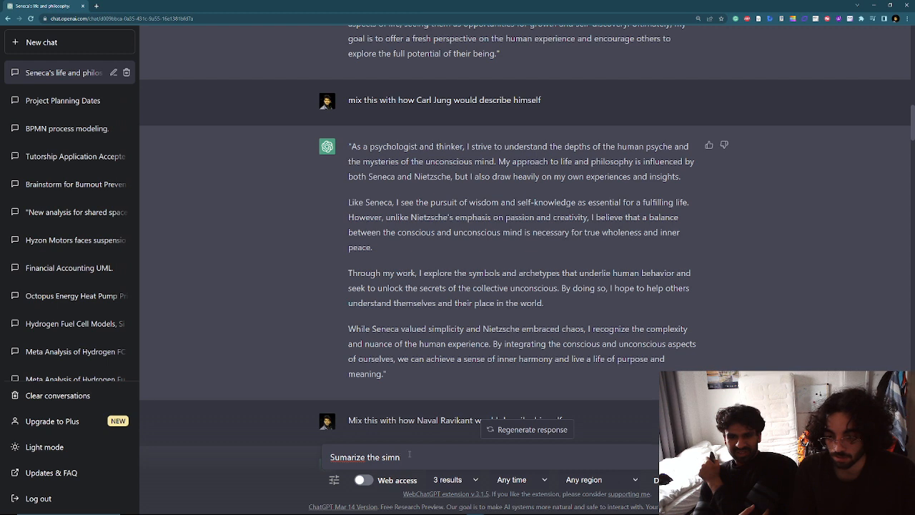
{"action": "type", "text": "ilarities "}
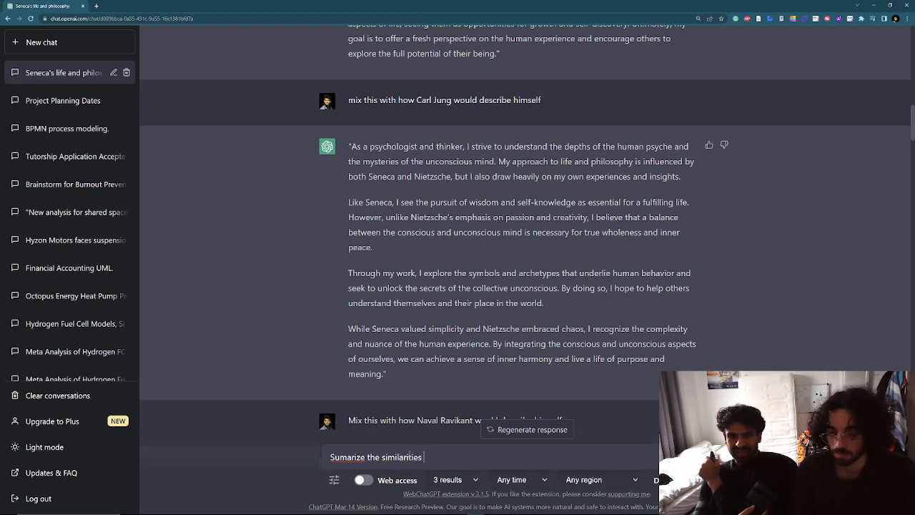
{"action": "type", "text": "between"}
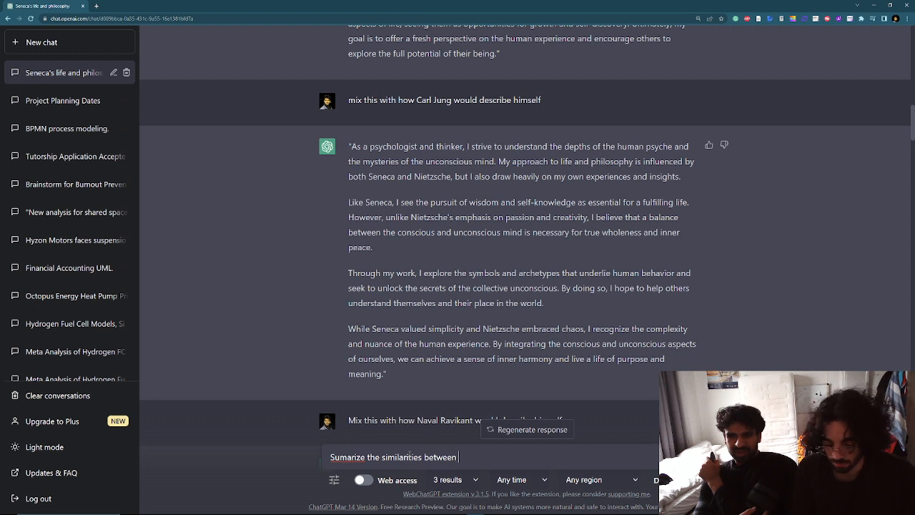
- Continue the prompt with the three thinkers to compare: "Senec, Nietzsche and Carl Jung"
{"action": "type", "text": " Sene"}
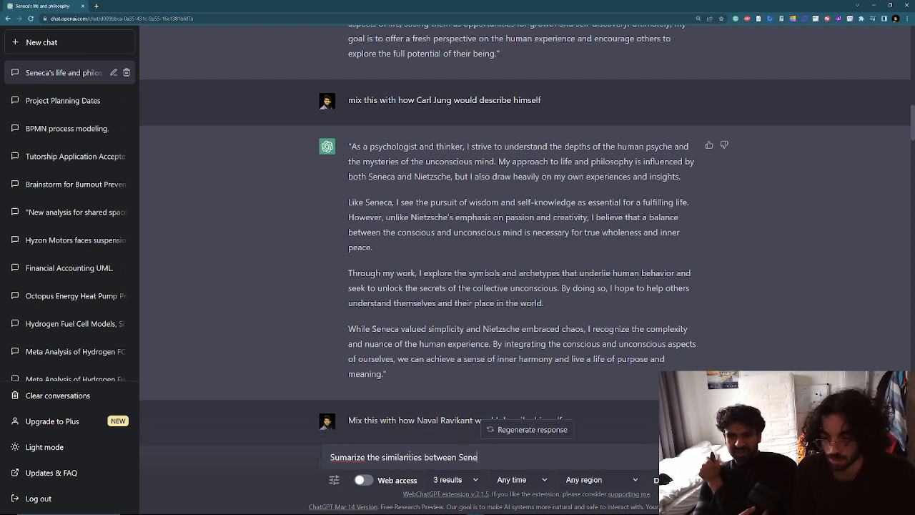
{"action": "type", "text": "c, "}
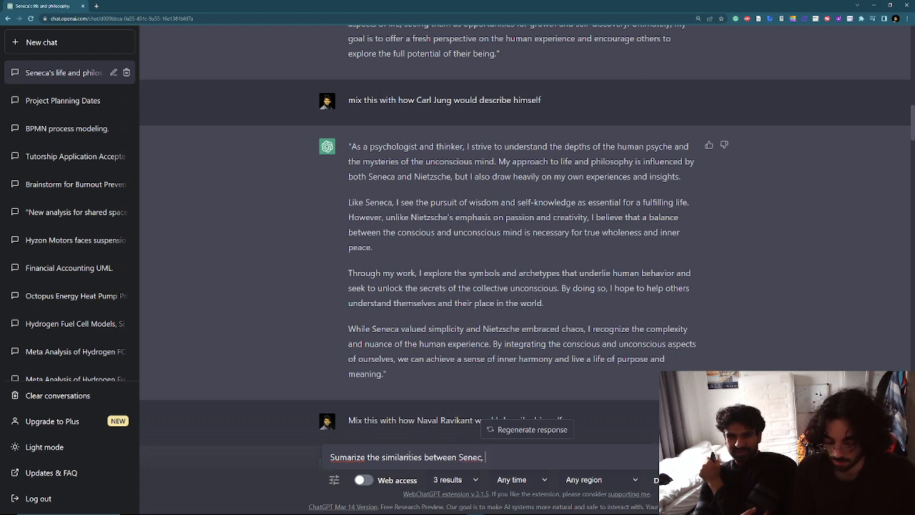
{"action": "type", "text": "Niet"}
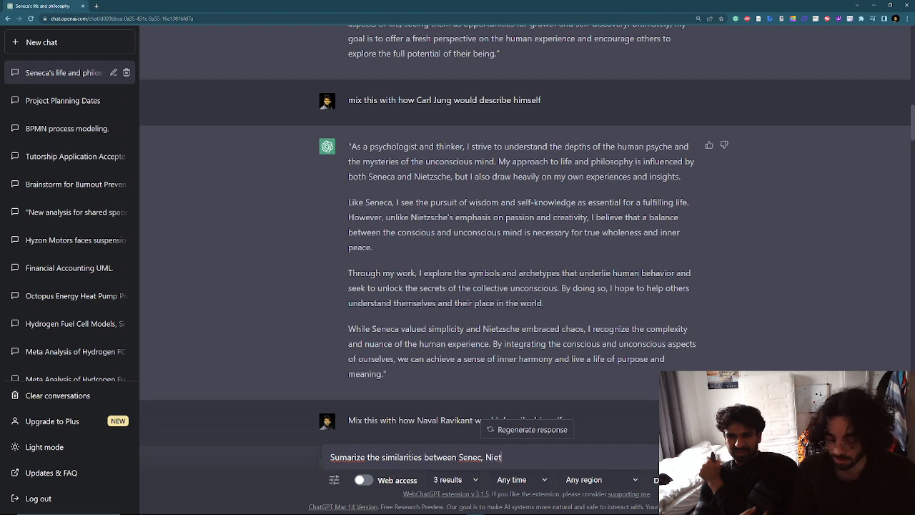
{"action": "type", "text": "zs"}
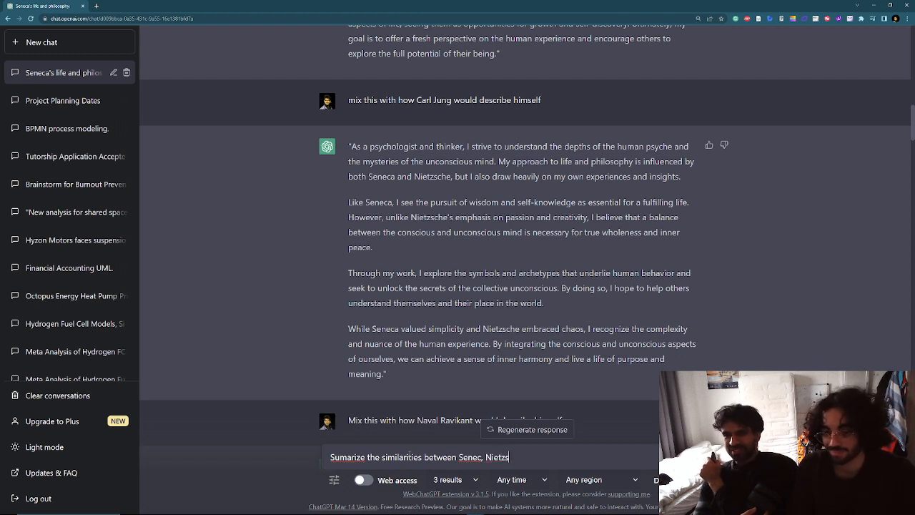
{"action": "type", "text": "ch"}
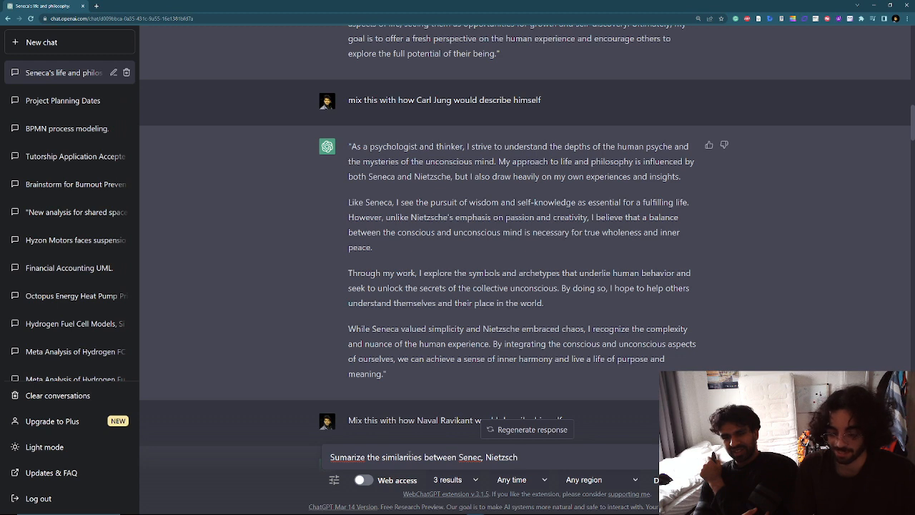
{"action": "type", "text": "e and "}
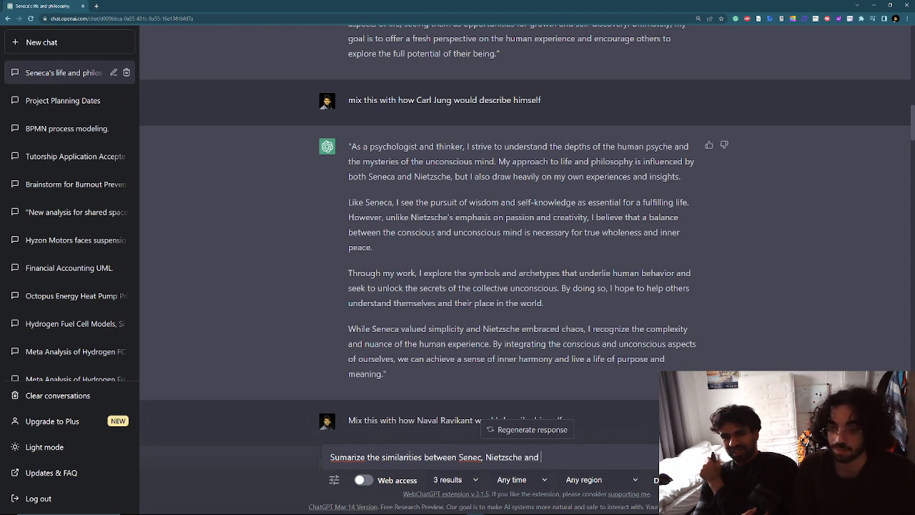
{"action": "type", "text": "Carl"}
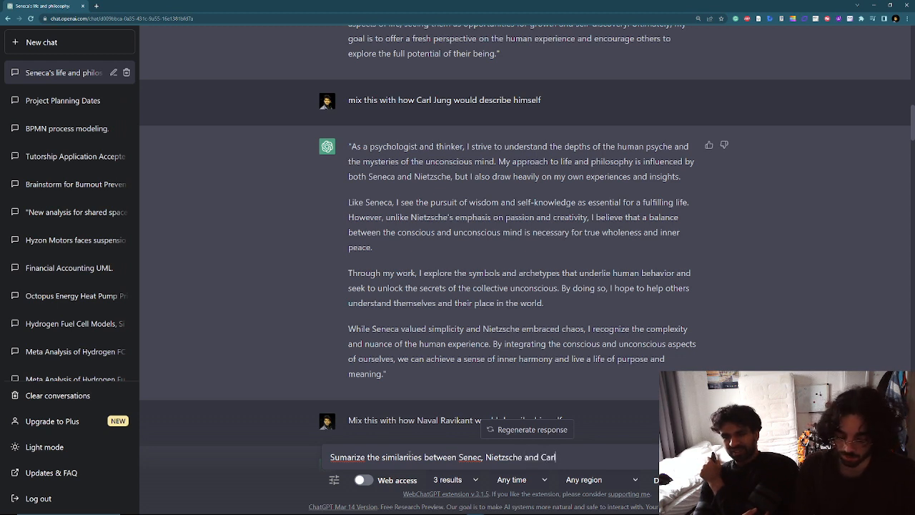
{"action": "type", "text": " Jung"}
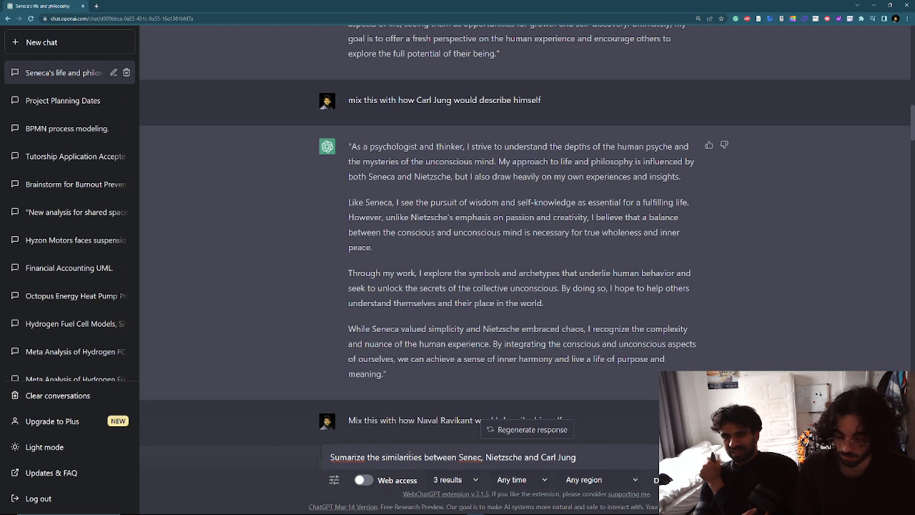
- Complete the prompt with ", focus on their philosophies" and submit it to get the summary of similarities
{"action": "type", "text": ", fopocus on th"}
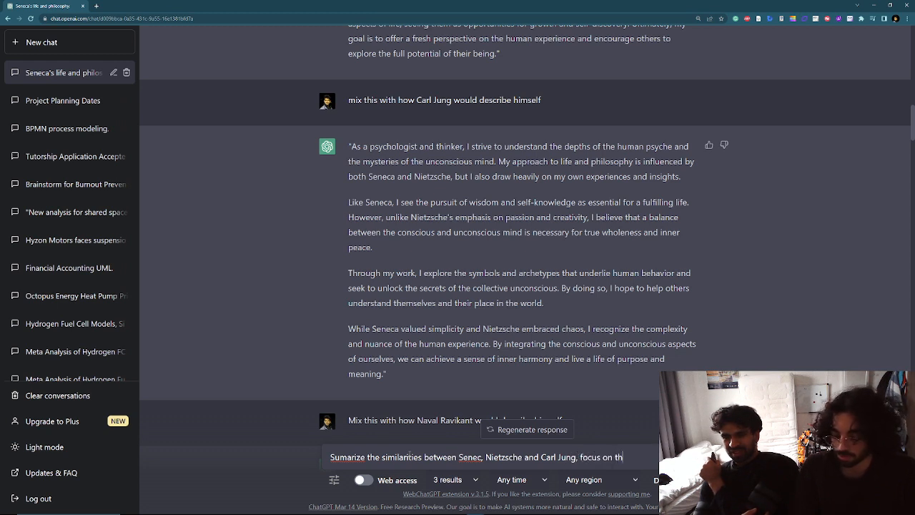
{"action": "type", "text": "eir phy"}
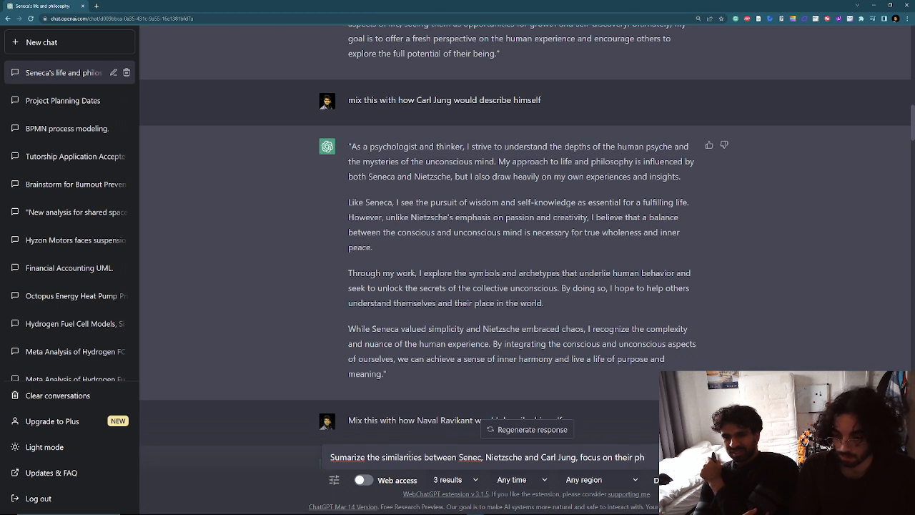
{"action": "key", "text": "BackSpace"}
{"action": "key", "text": "BackSpace"}
{"action": "type", "text": "fip"}
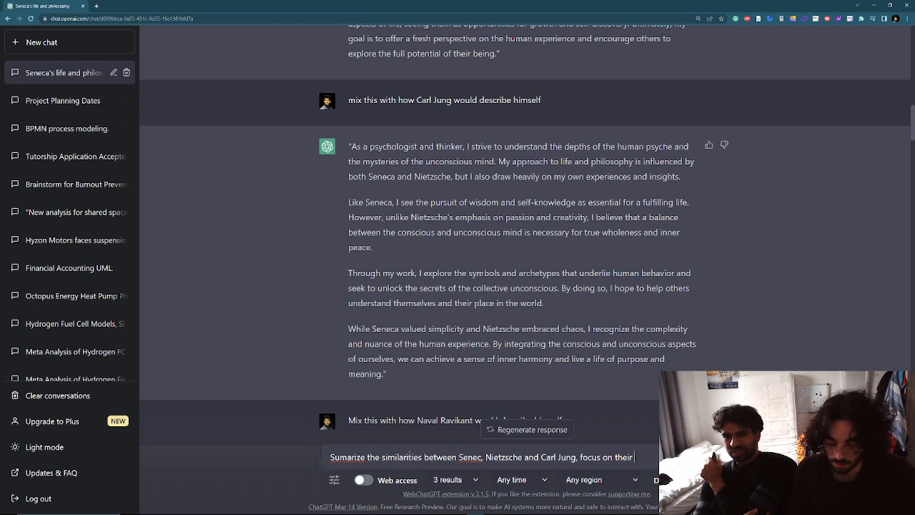
{"action": "type", "text": "phy"}
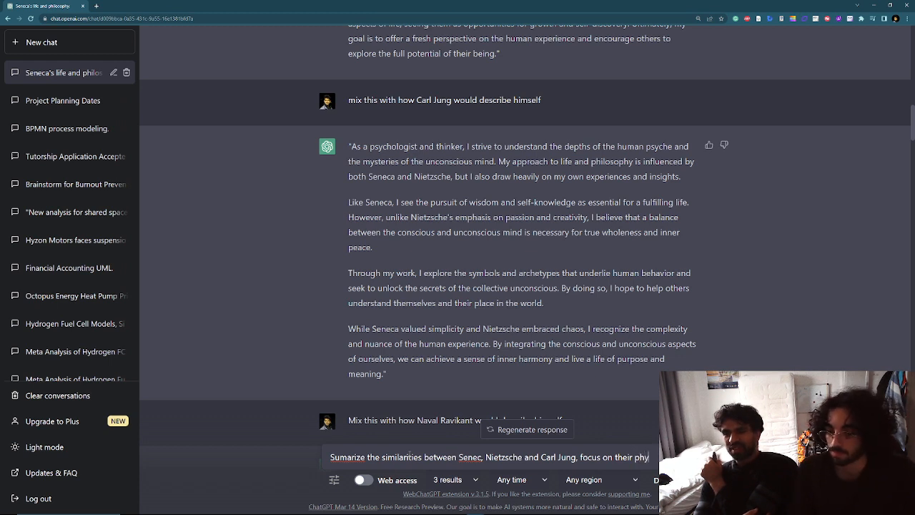
{"action": "key", "text": "BackSpace"}
{"action": "type", "text": "il"}
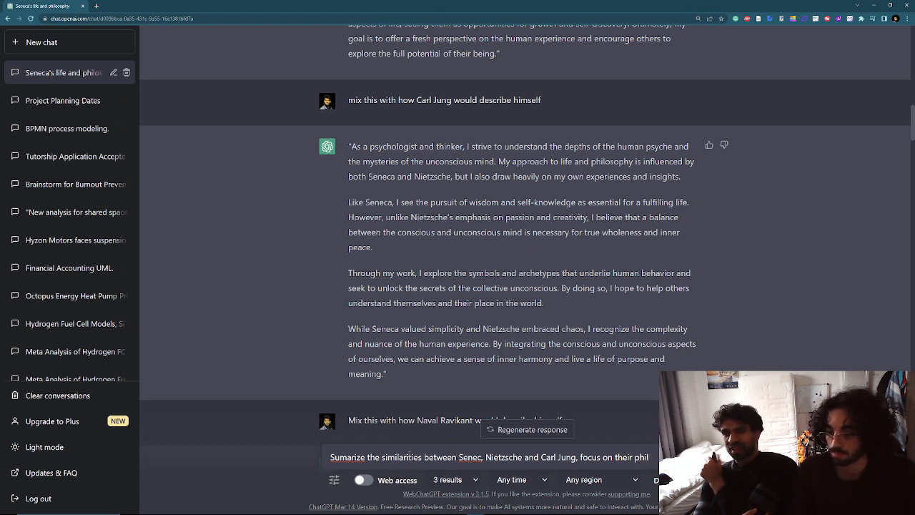
{"action": "type", "text": "os"}
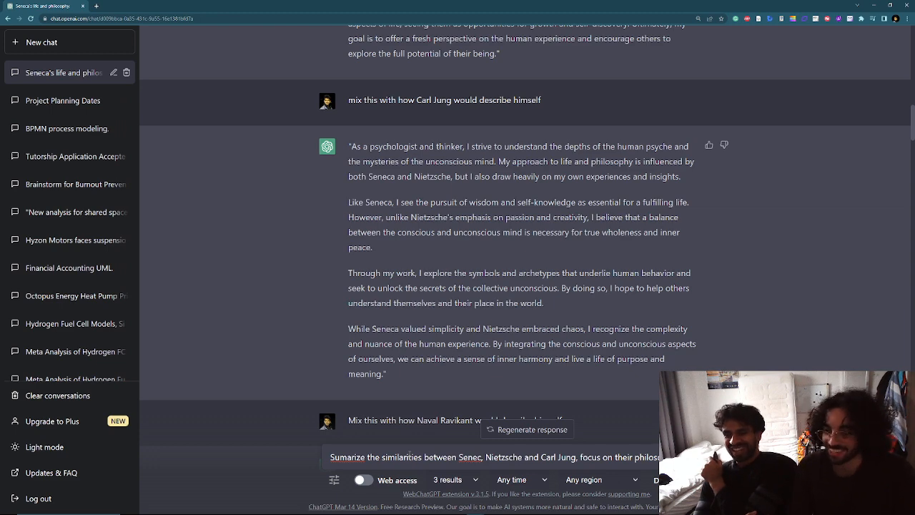
{"action": "key", "text": "Return"}
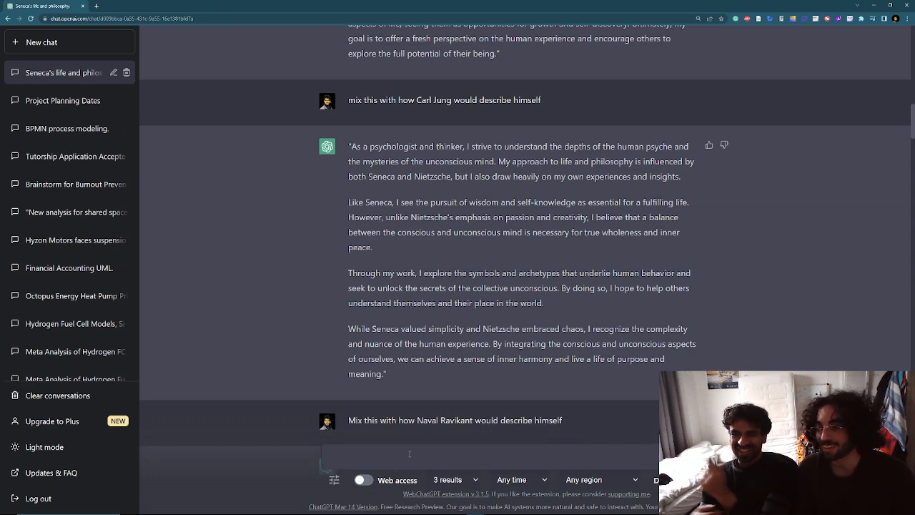
{"action": "scroll", "coordinate": [751, 283], "scroll_direction": "down", "scroll_amount": 12}
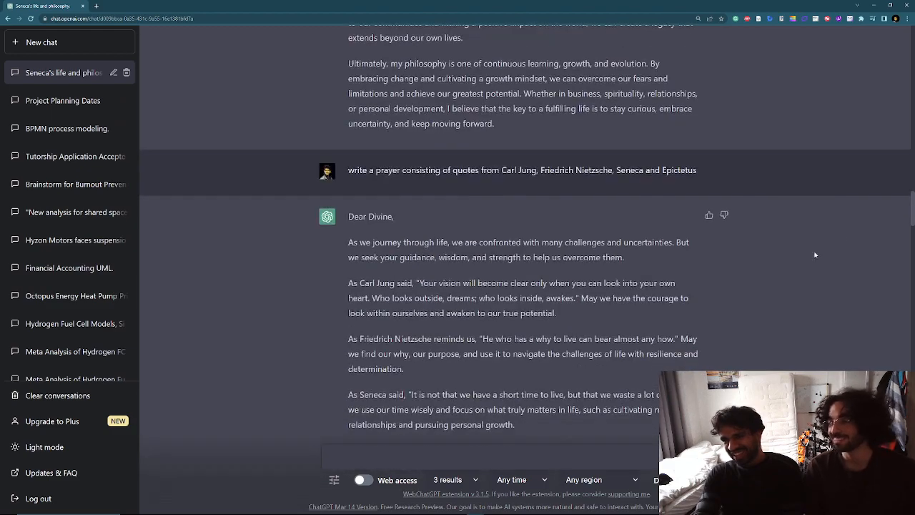
{"action": "left_click_drag", "start_coordinate": [912, 209], "coordinate": [912, 286]}
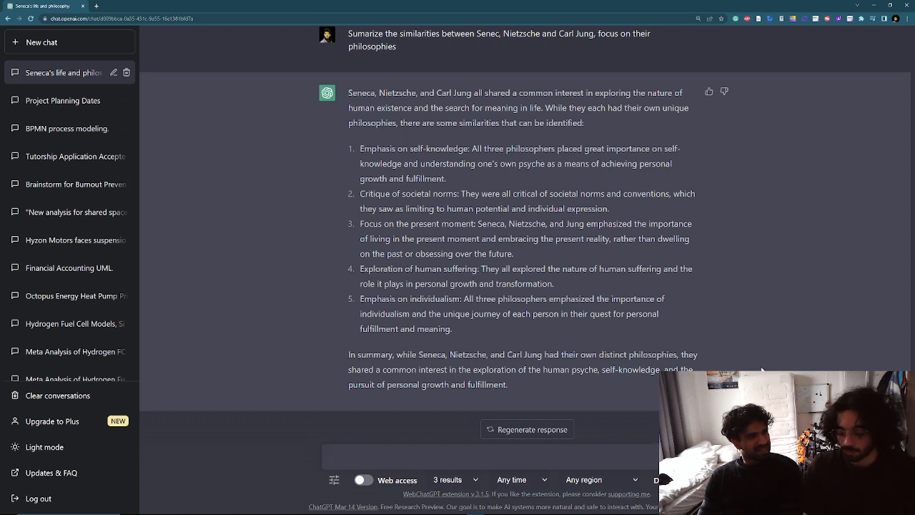
- Begin the follow-up prompt with "Write two unconventional"
{"action": "type", "text": "Wr"}
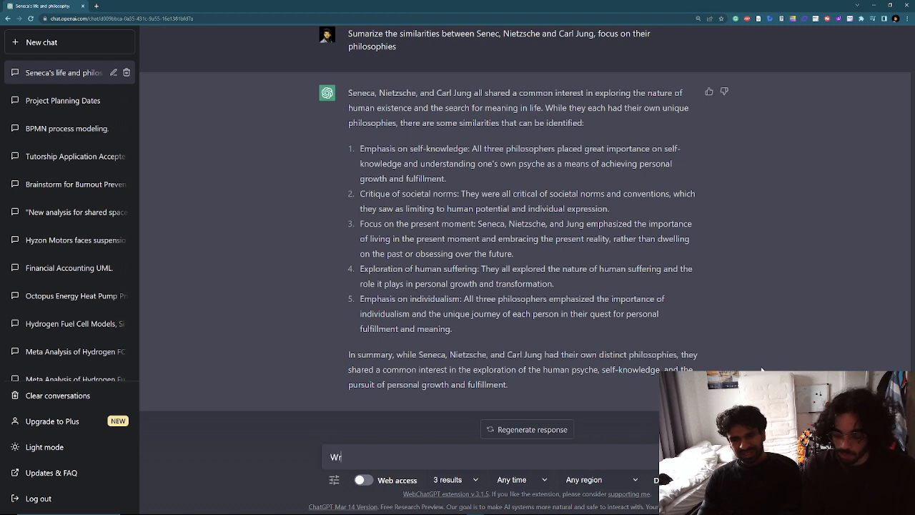
{"action": "type", "text": "ite so"}
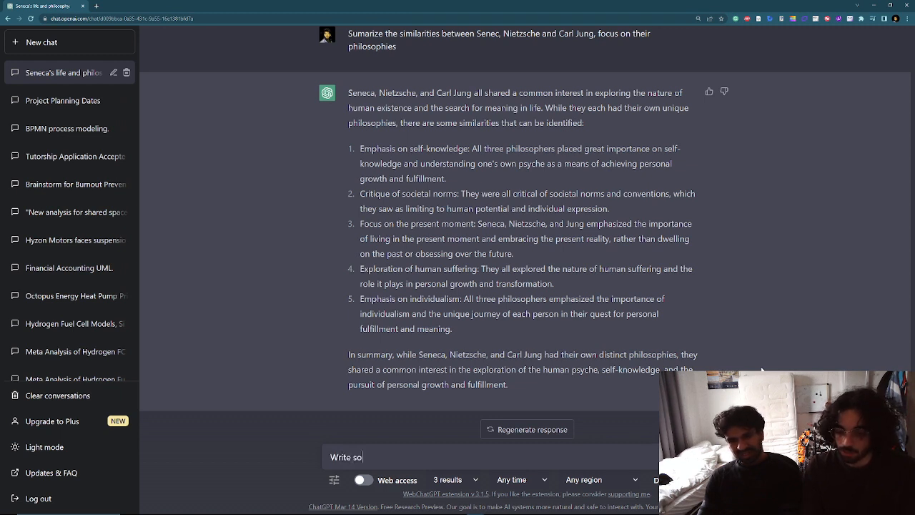
{"action": "key", "text": "BackSpace"}
{"action": "key", "text": "BackSpace"}
{"action": "type", "text": "tw"}
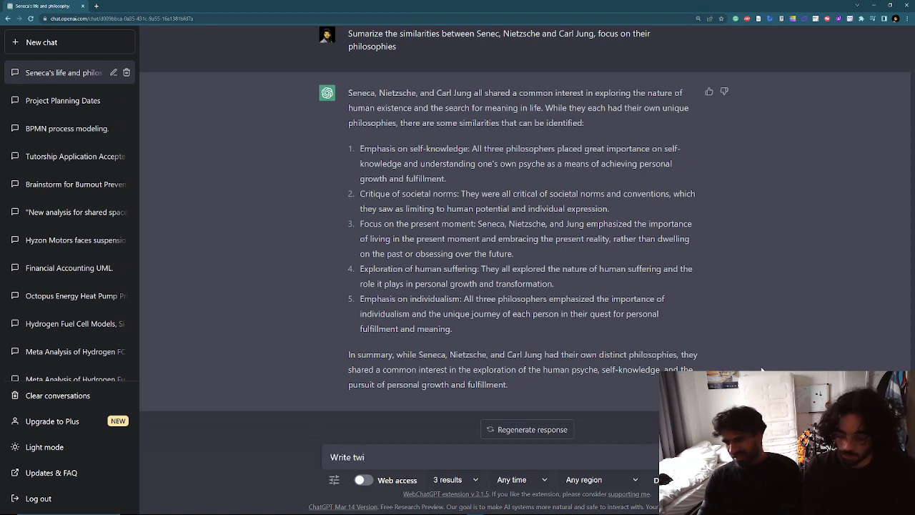
{"action": "type", "text": "o u"}
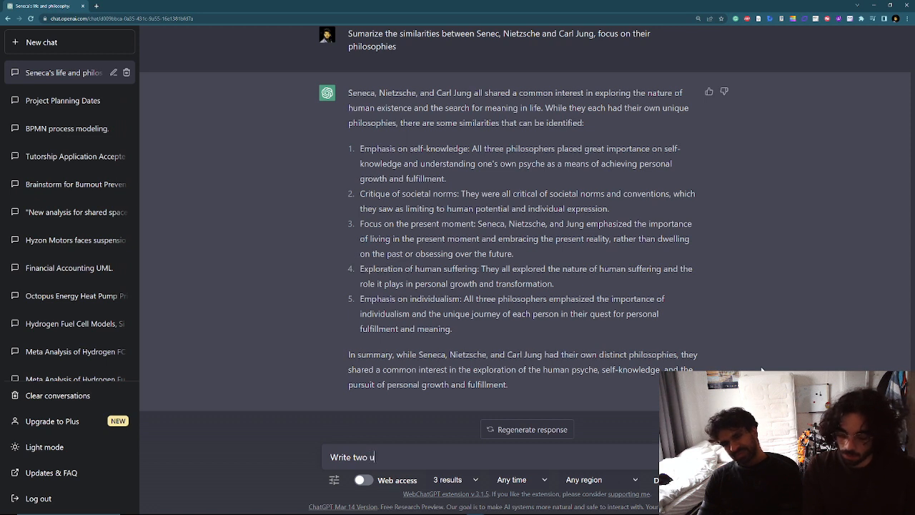
{"action": "type", "text": "ncoventino"}
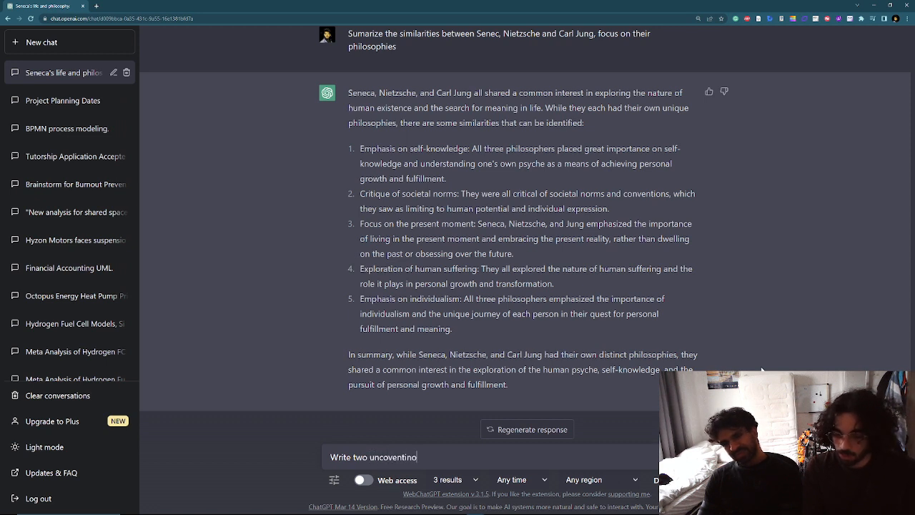
{"action": "key", "text": "BackSpace"}
{"action": "type", "text": "nal"}
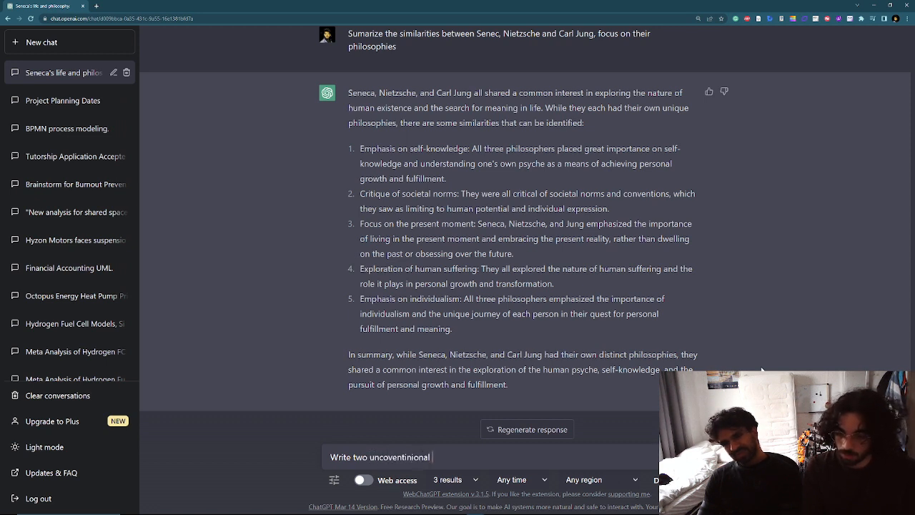
{"action": "key", "text": "ctrl+BackSpace"}
{"action": "type", "text": "un"}
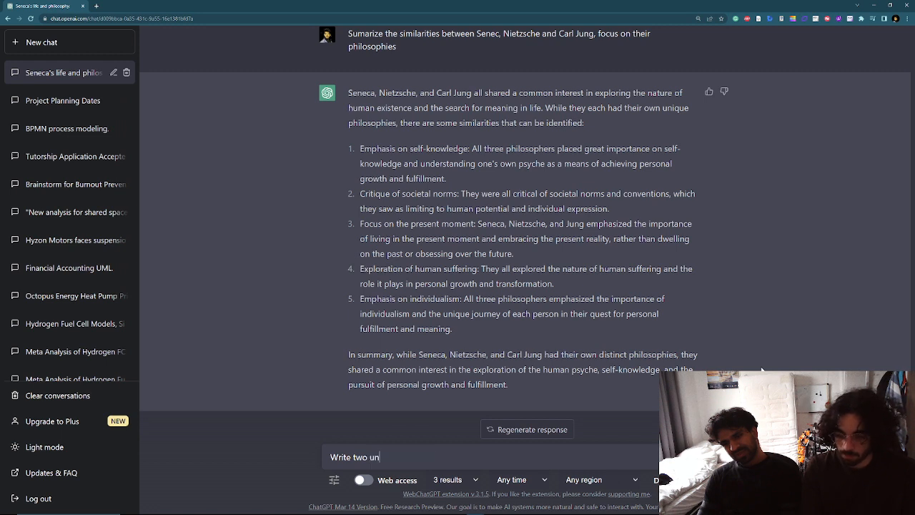
{"action": "type", "text": "conventional ja"}
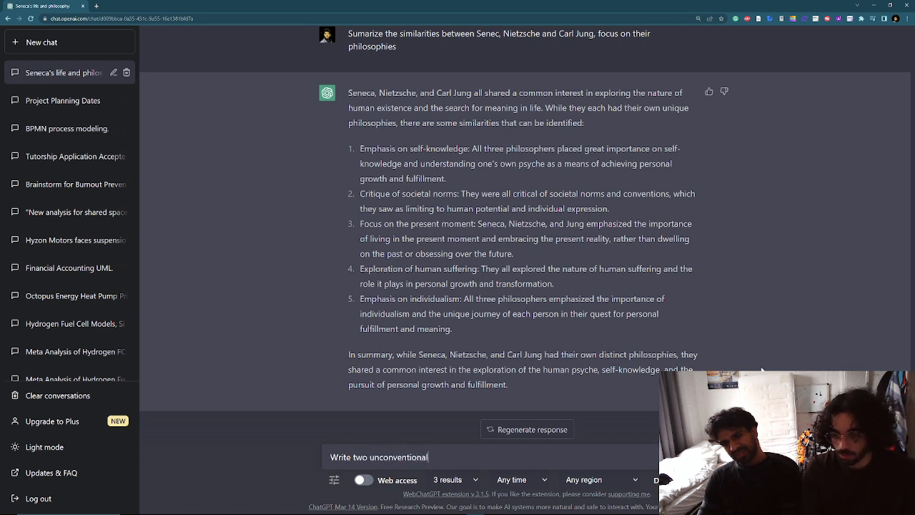
{"action": "key", "text": "BackSpace"}
{"action": "key", "text": "BackSpace"}
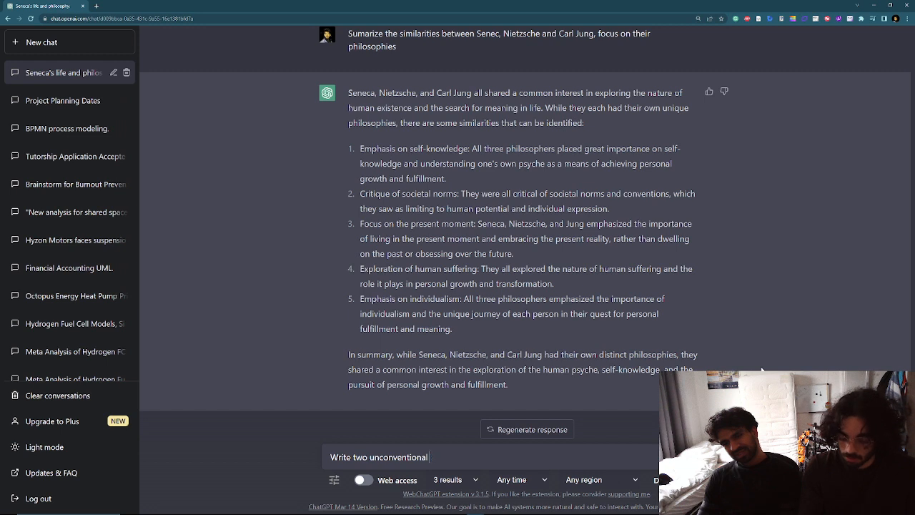
- Continue the prompt with "and creative similarities between their"
{"action": "type", "text": "and "}
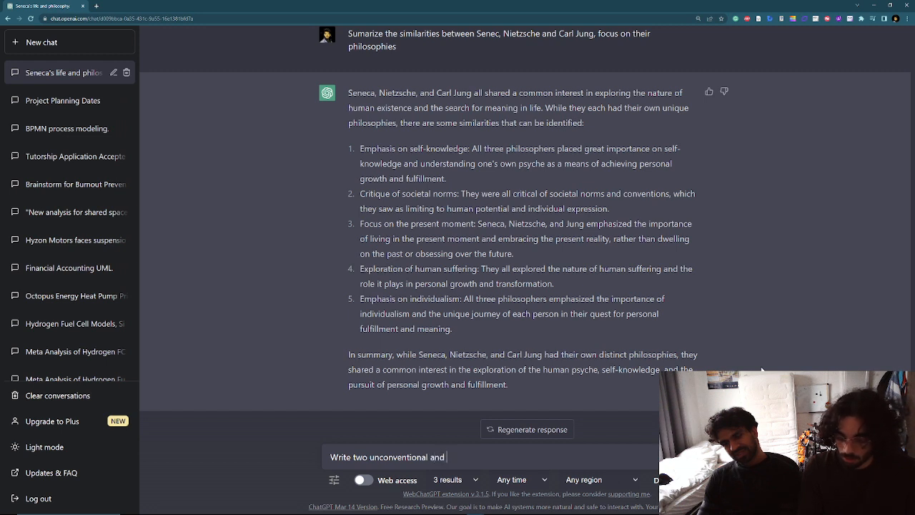
{"action": "type", "text": "creative"}
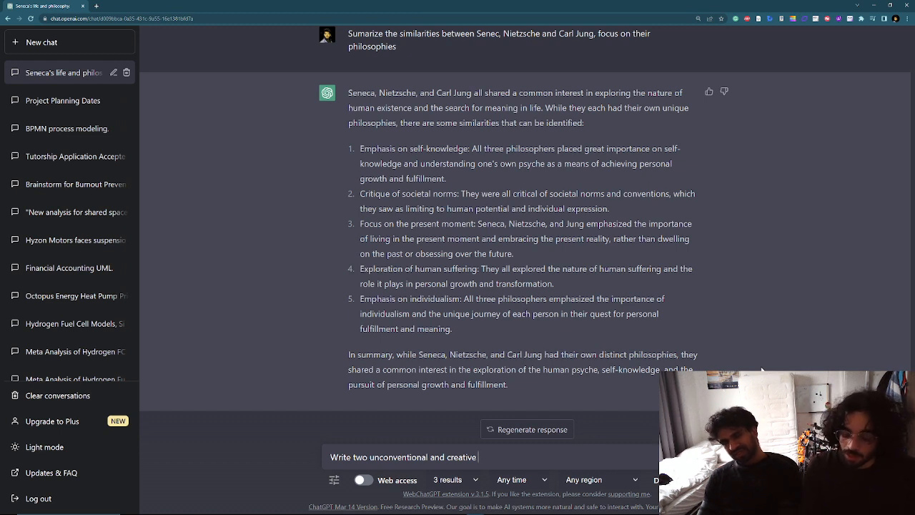
{"action": "type", "text": " simi"}
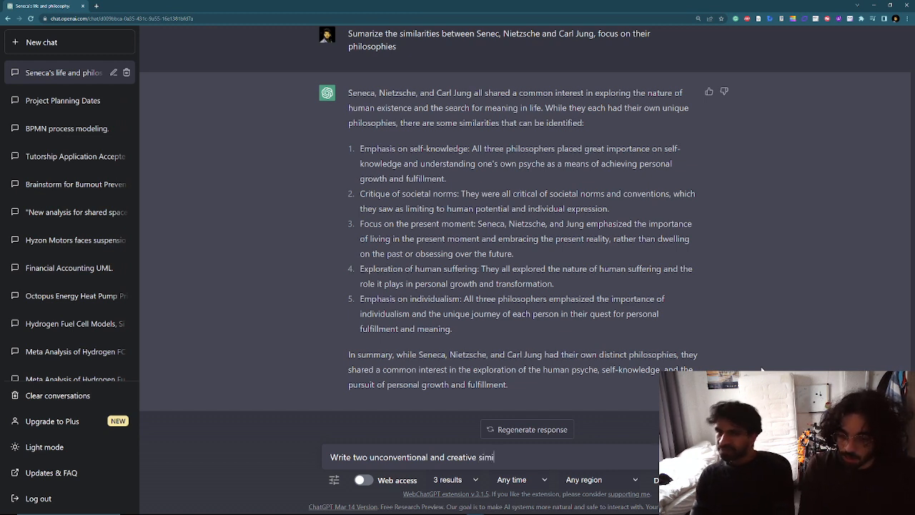
{"action": "type", "text": "larities b"}
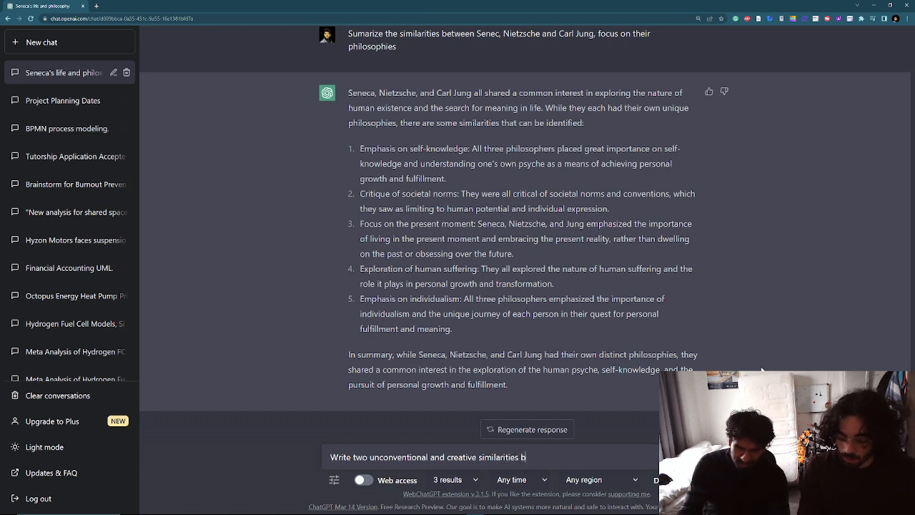
{"action": "type", "text": "etween their "}
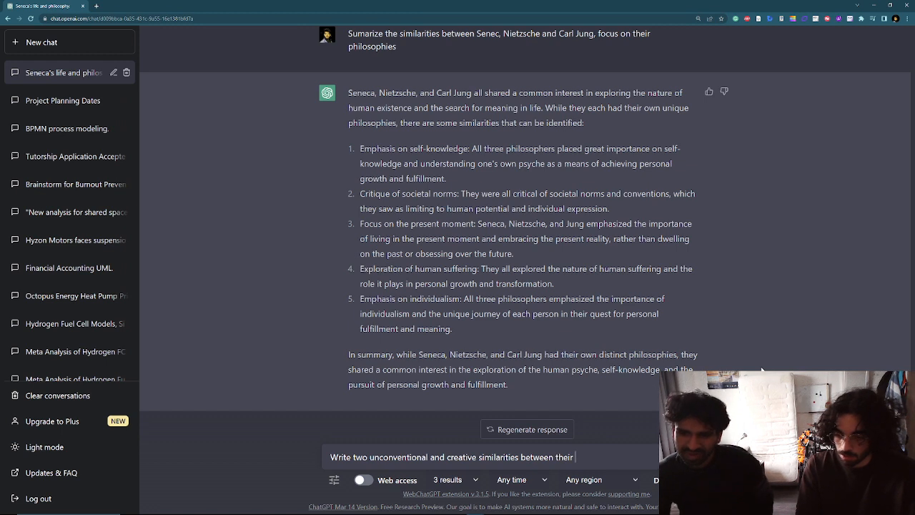
- Complete the prompt with "philosophies, write something that is not well known" and submit it
{"action": "type", "text": "idea"}
{"action": "key", "text": "BackSpace"}
{"action": "key", "text": "BackSpace"}
{"action": "key", "text": "BackSpace"}
{"action": "key", "text": "BackSpace"}
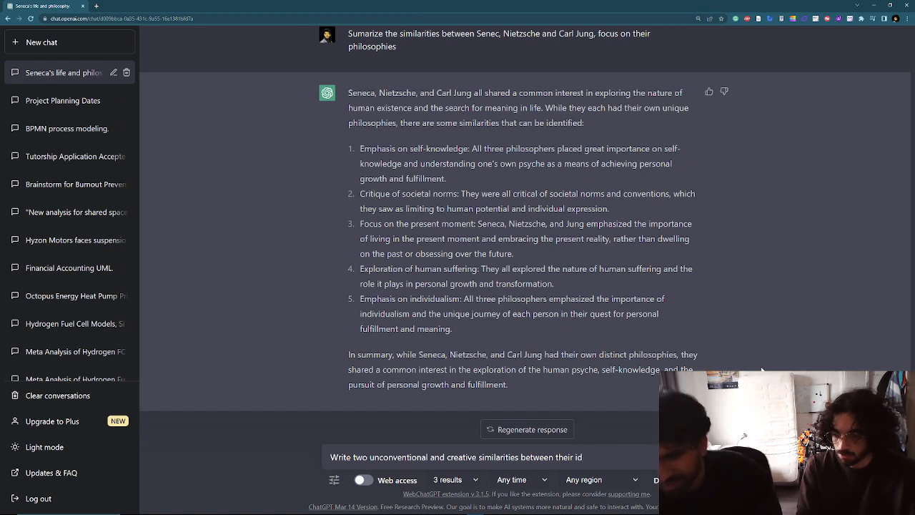
{"action": "type", "text": "philos"}
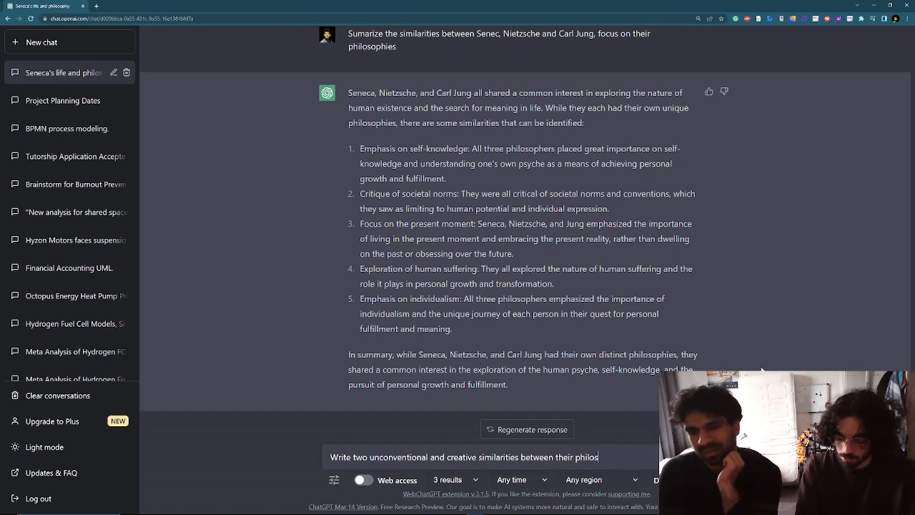
{"action": "type", "text": "ophies, write so"}
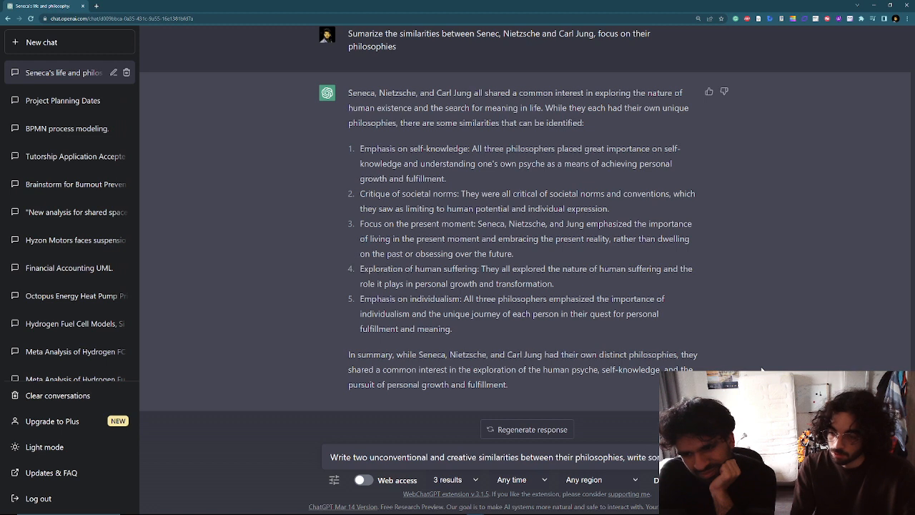
{"action": "type", "text": "no"}
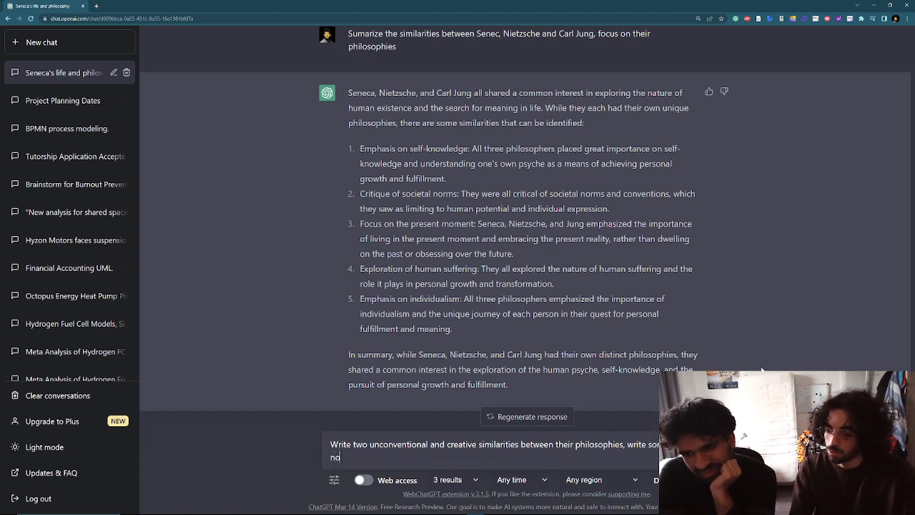
{"action": "type", "text": "t well known"}
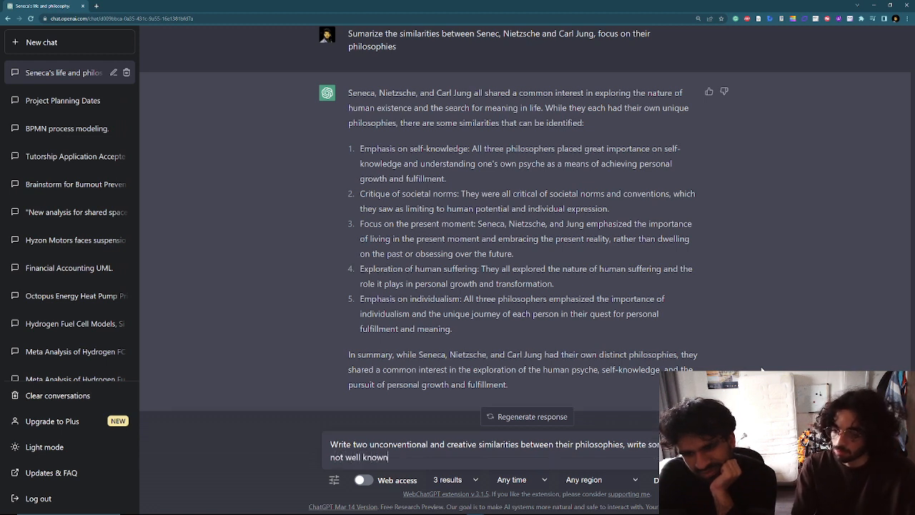
{"action": "key", "text": "Return"}
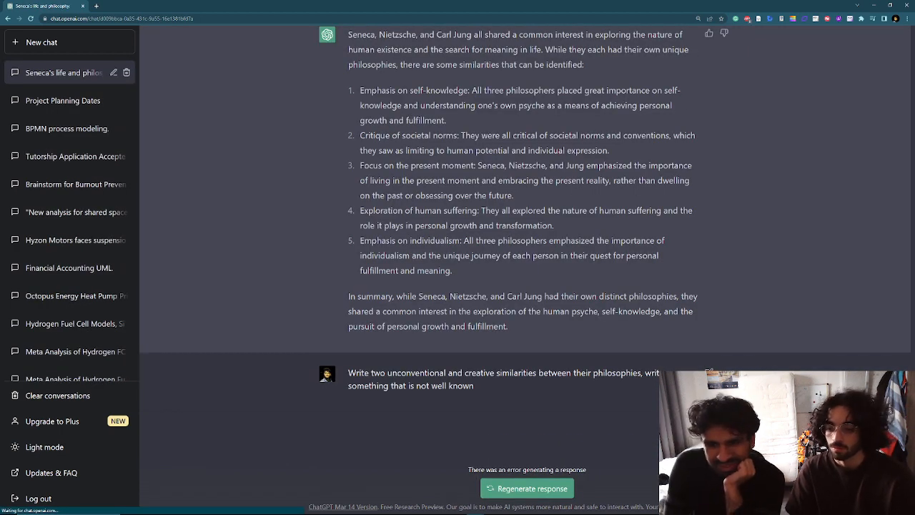
- Copy the submitted prompt's text and regenerate the failed response until an answer with the two similarities is produced
{"action": "left_click", "coordinate": [558, 489]}
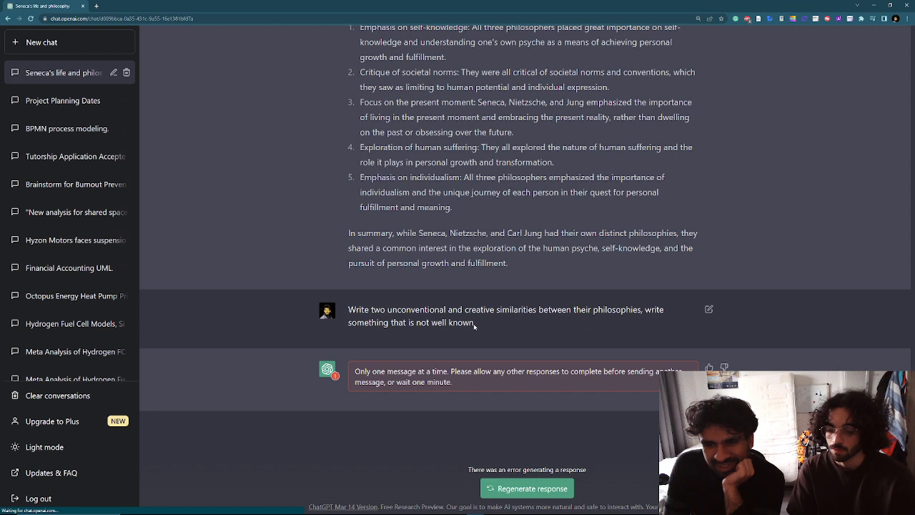
{"action": "left_click_drag", "start_coordinate": [473, 322], "coordinate": [348, 310]}
{"action": "right_click", "coordinate": [369, 310]}
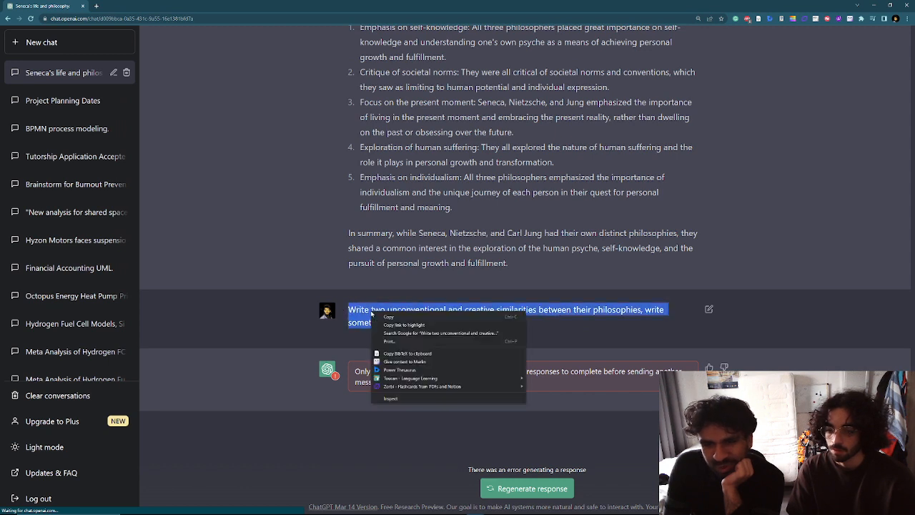
{"action": "left_click", "coordinate": [426, 319]}
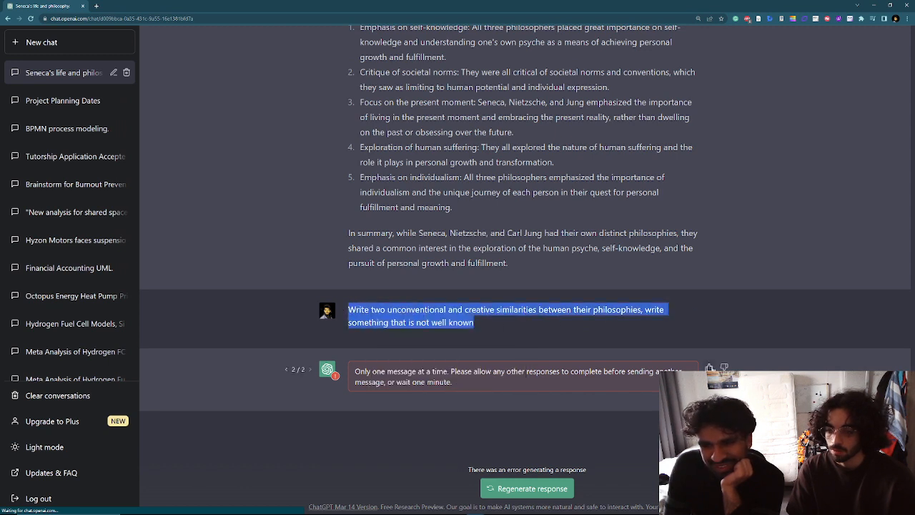
{"action": "left_click", "coordinate": [529, 489]}
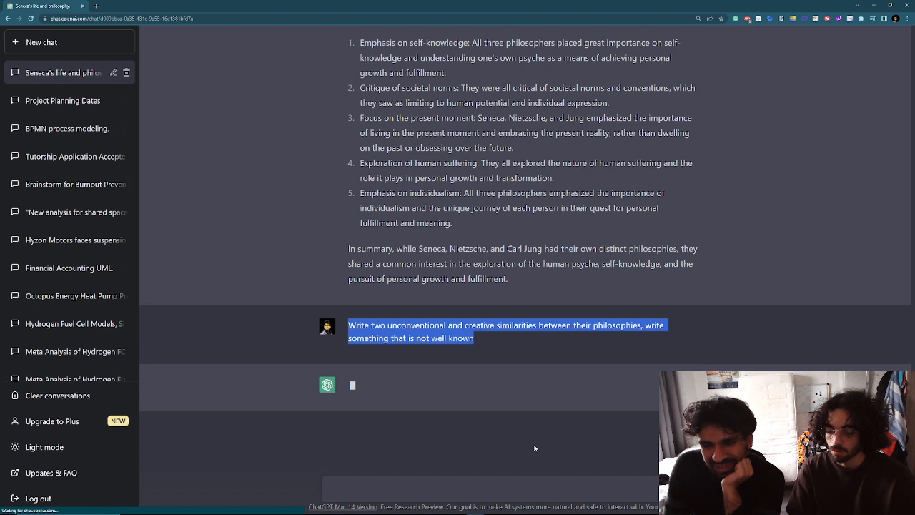
{"action": "left_click", "coordinate": [552, 487]}
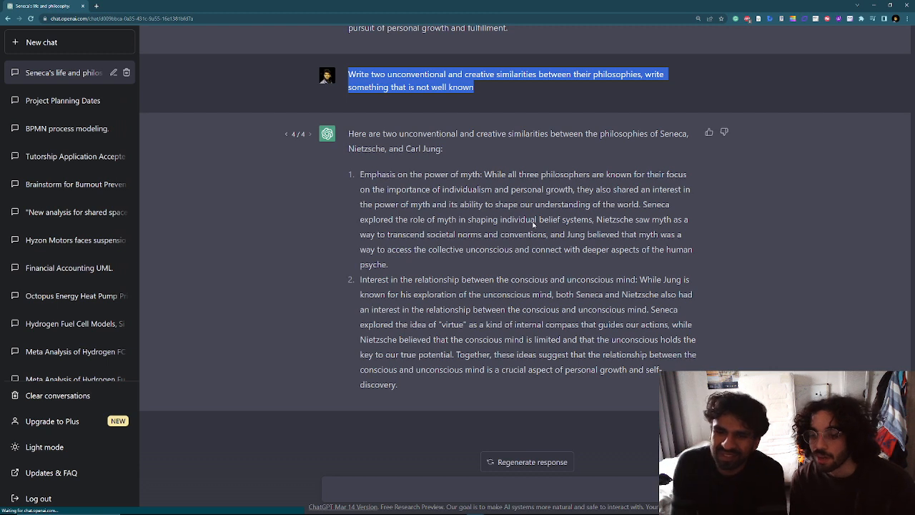
{"action": "left_click", "coordinate": [654, 370]}
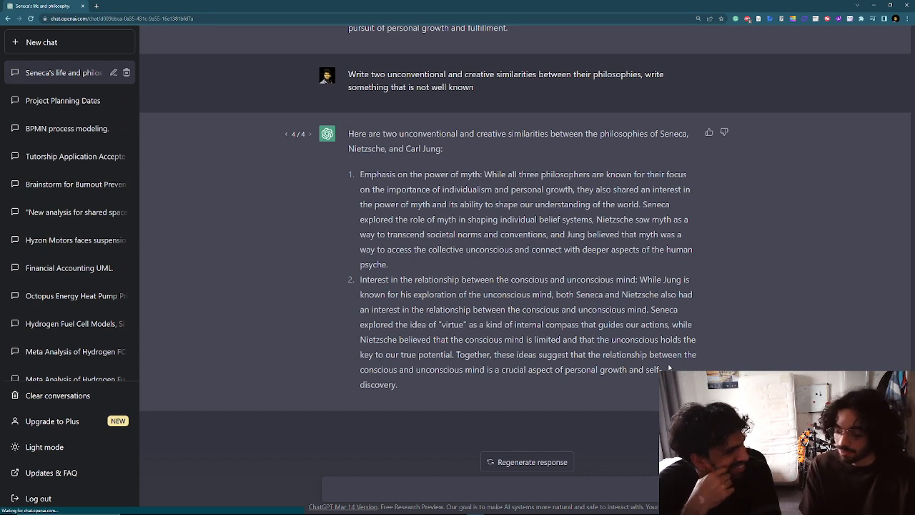
- Look back through the conversation, checking the alternative versions of the latest reply and the earlier answers about learning Dutch
{"action": "left_click", "coordinate": [346, 492]}
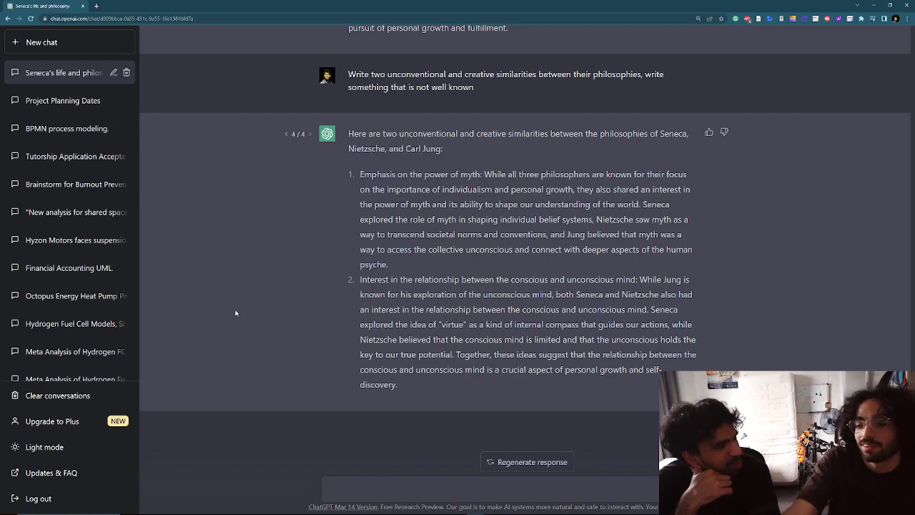
{"action": "scroll", "coordinate": [375, 378], "scroll_direction": "up", "scroll_amount": 1}
{"action": "scroll", "coordinate": [376, 378], "scroll_direction": "up", "scroll_amount": 3}
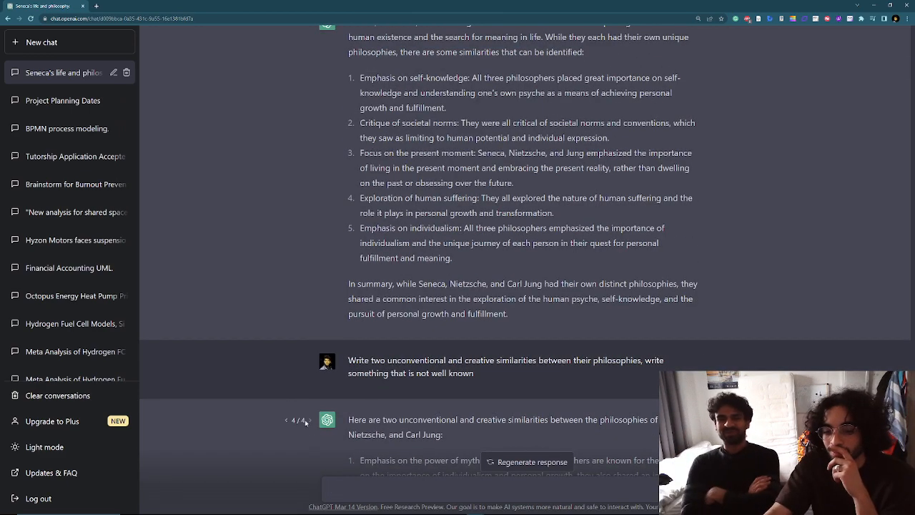
{"action": "scroll", "coordinate": [319, 402], "scroll_direction": "up", "scroll_amount": 3}
{"action": "scroll", "coordinate": [311, 347], "scroll_direction": "up", "scroll_amount": 5}
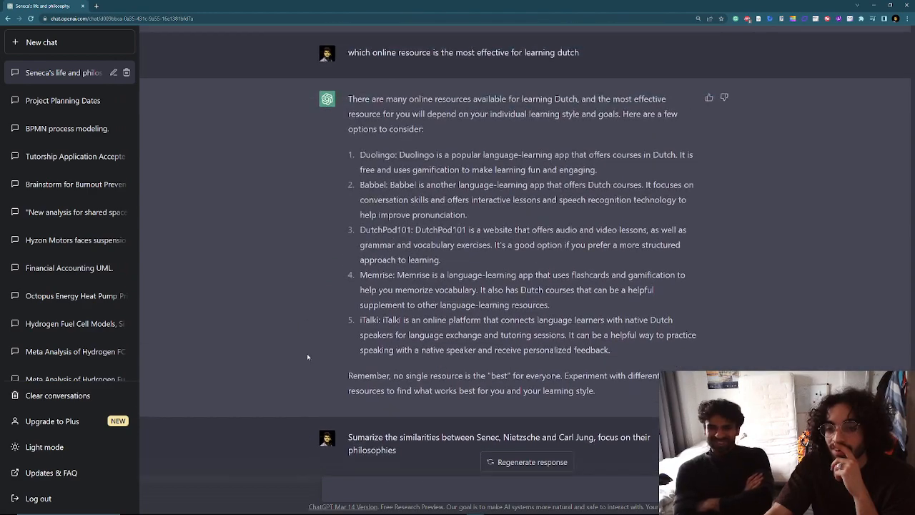
{"action": "scroll", "coordinate": [307, 353], "scroll_direction": "down", "scroll_amount": 5}
{"action": "scroll", "coordinate": [299, 438], "scroll_direction": "down", "scroll_amount": 3}
{"action": "left_click", "coordinate": [286, 401]}
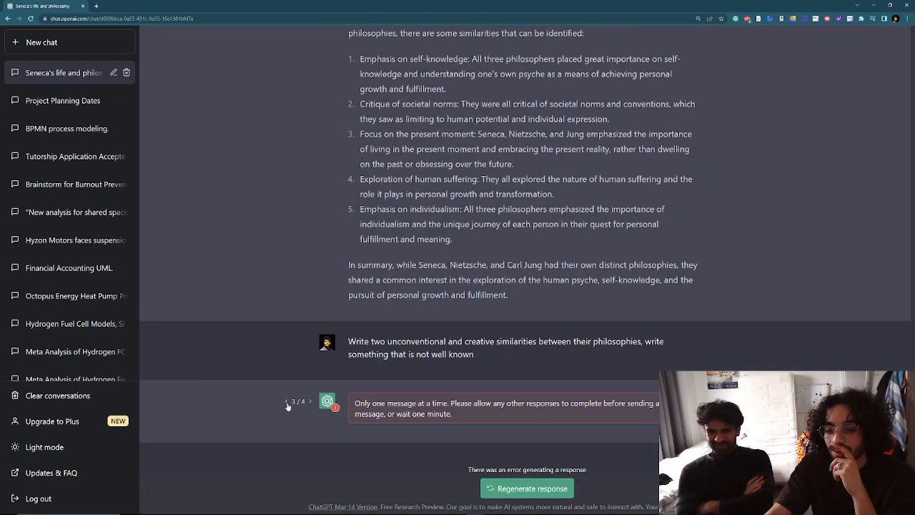
{"action": "left_click", "coordinate": [308, 401]}
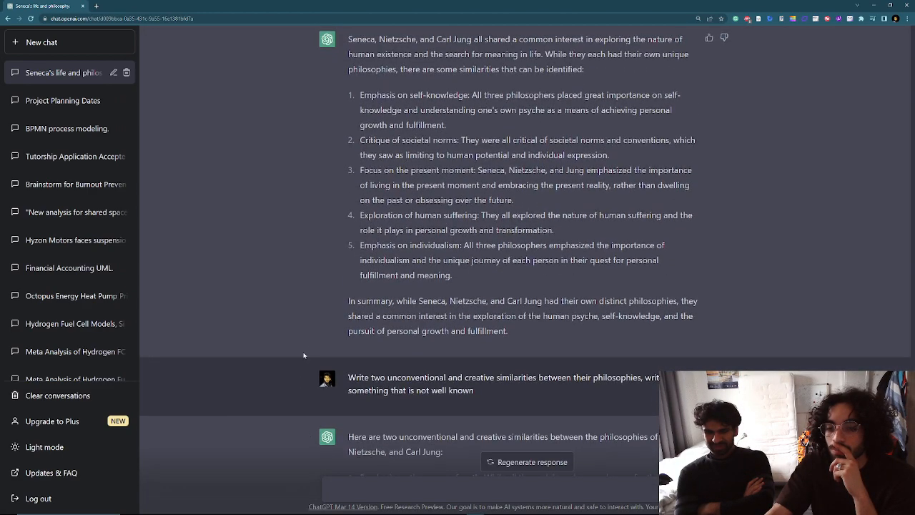
{"action": "scroll", "coordinate": [302, 321], "scroll_direction": "up", "scroll_amount": 6}
{"action": "scroll", "coordinate": [304, 327], "scroll_direction": "up", "scroll_amount": 6}
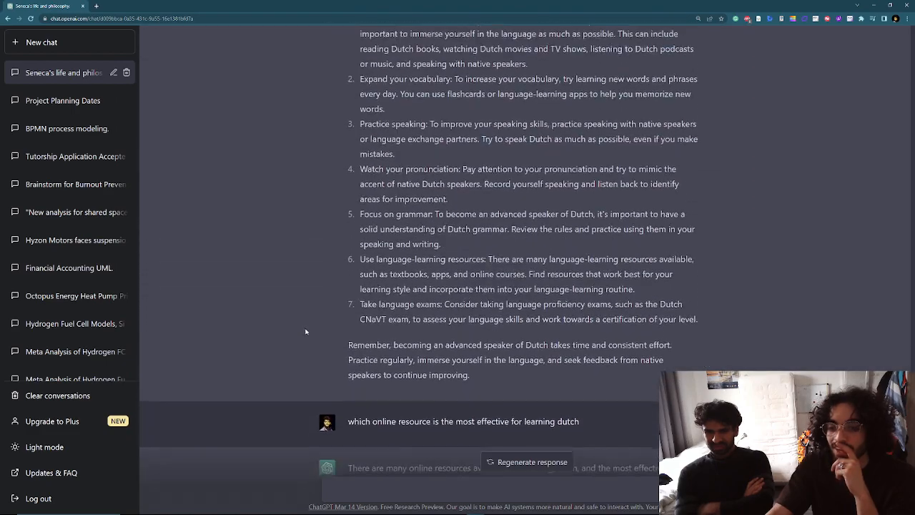
{"action": "scroll", "coordinate": [321, 283], "scroll_direction": "up", "scroll_amount": 3}
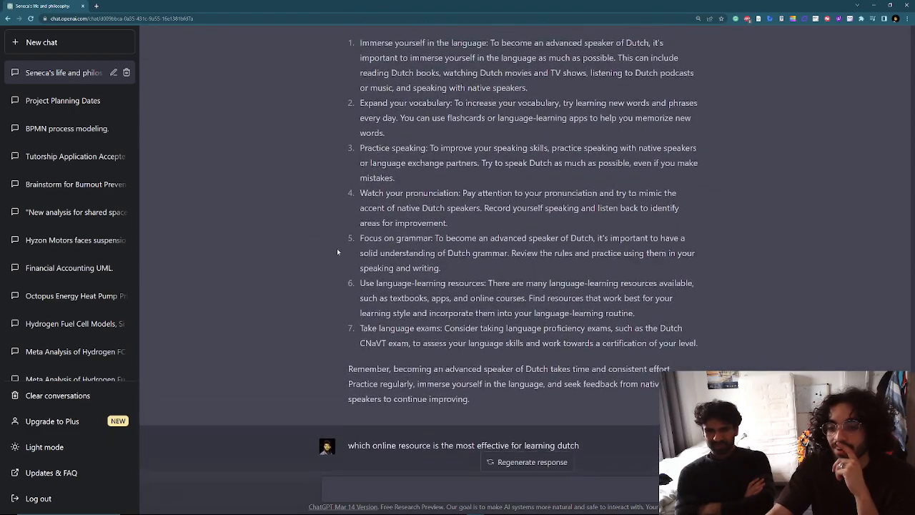
{"action": "scroll", "coordinate": [365, 404], "scroll_direction": "down", "scroll_amount": 15}
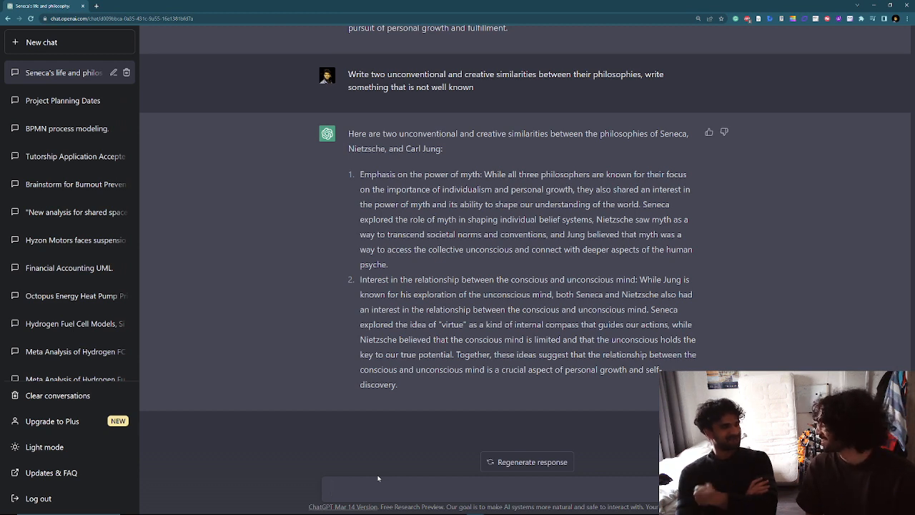
- Begin a new prompt with "Write an evaluation"
{"action": "type", "text": "H"}
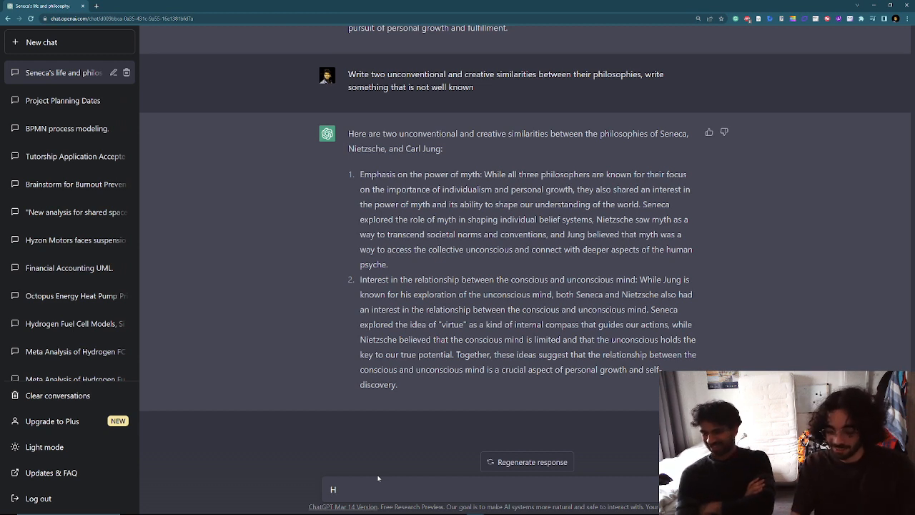
{"action": "type", "text": "Write an"}
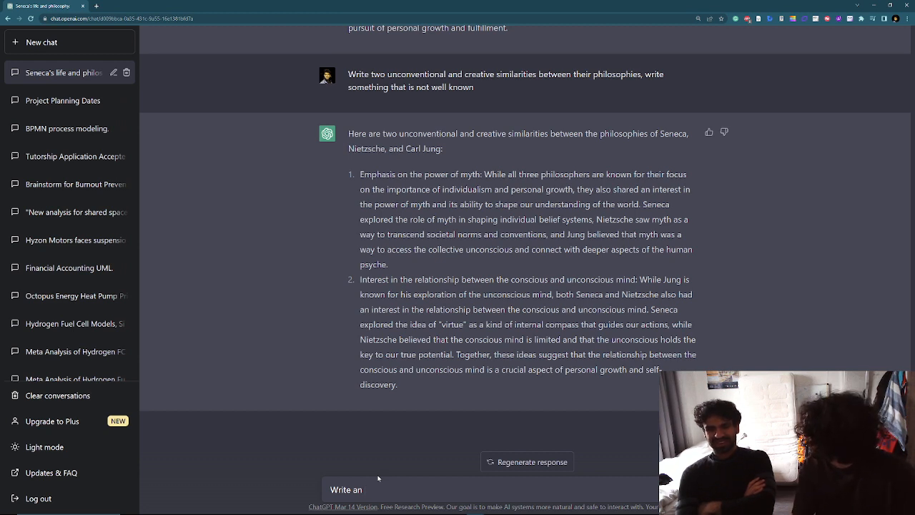
{"action": "key", "text": "BackSpace"}
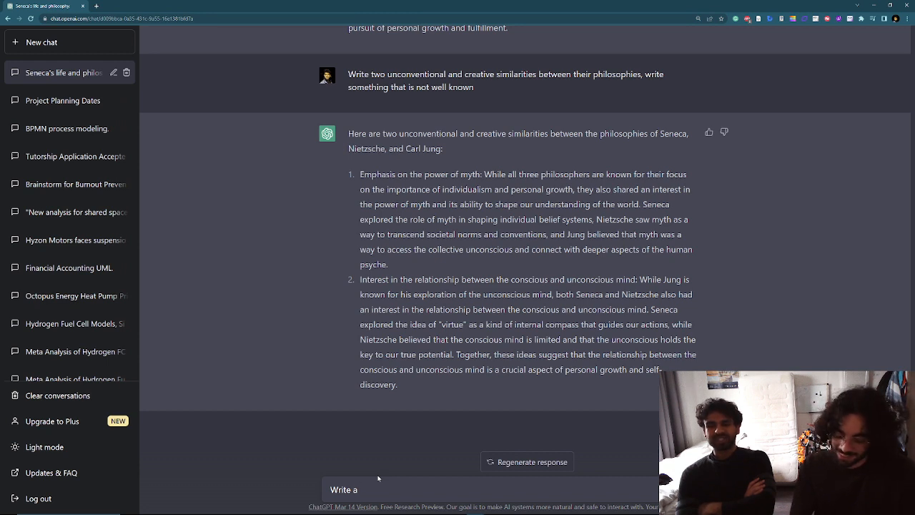
{"action": "type", "text": "n evo"}
{"action": "type", "text": "l"}
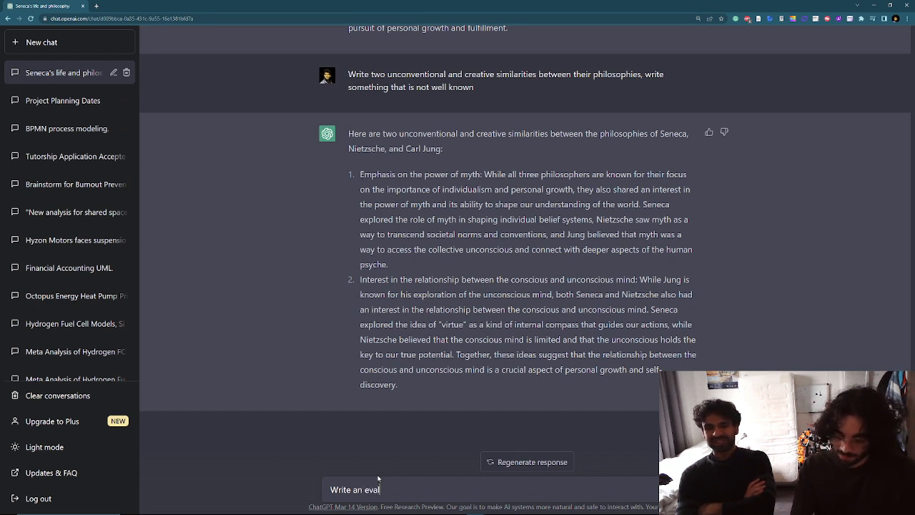
{"action": "type", "text": "uation of"}
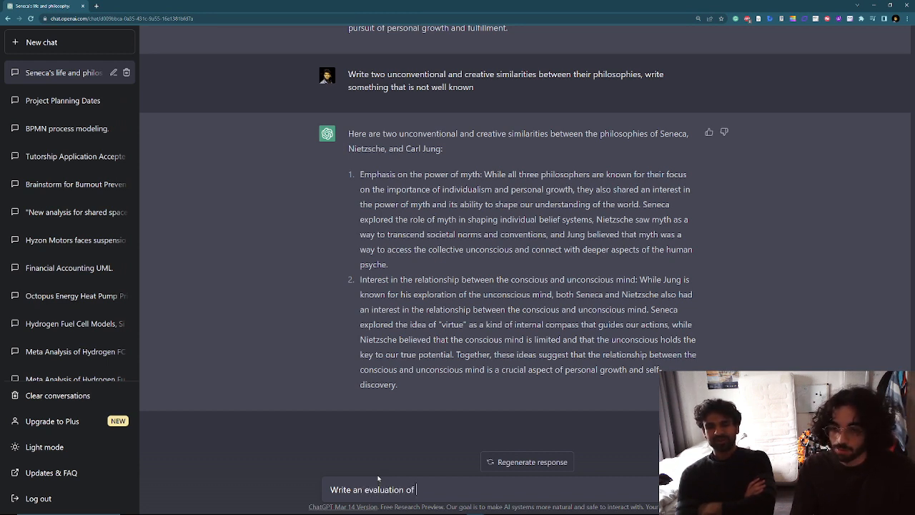
- Continue the prompt with "on behave of Seneca for Nietzsche and Carl Jung"
{"action": "type", "text": "n behave of s"}
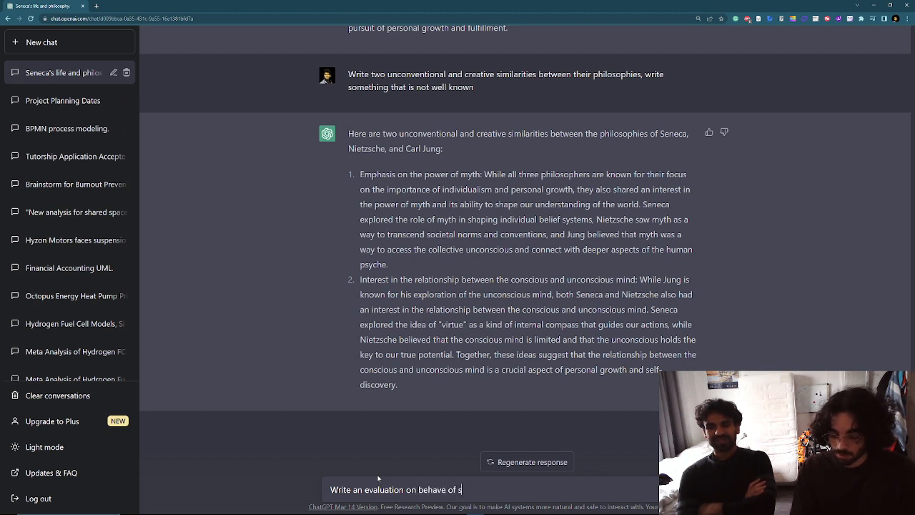
{"action": "key", "text": "BackSpace"}
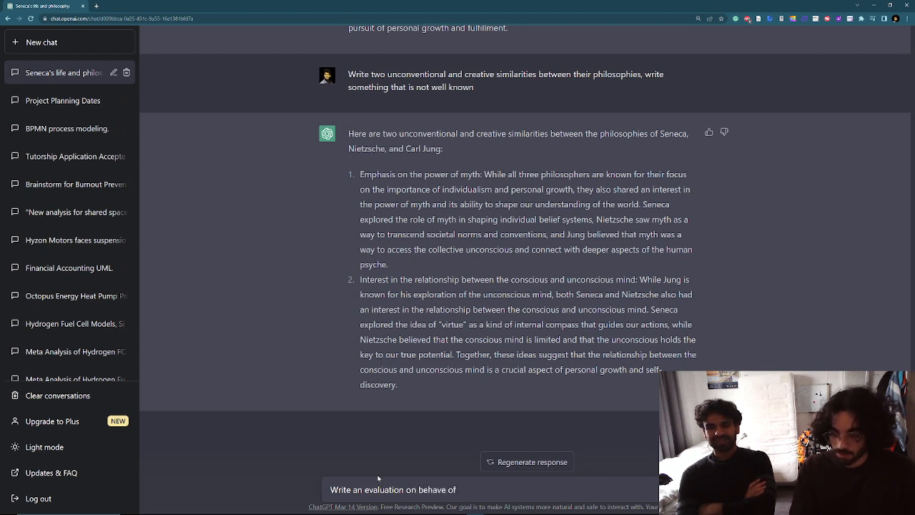
{"action": "type", "text": "Senec"}
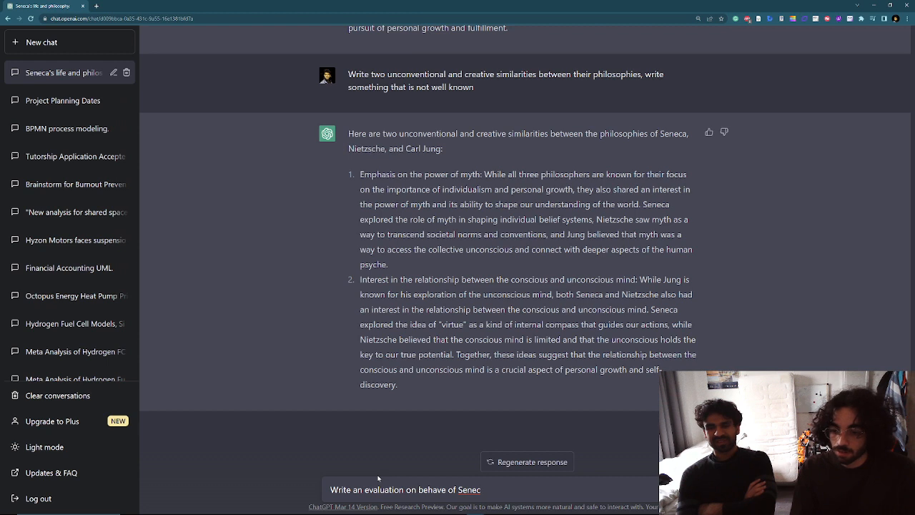
{"action": "type", "text": " afor"}
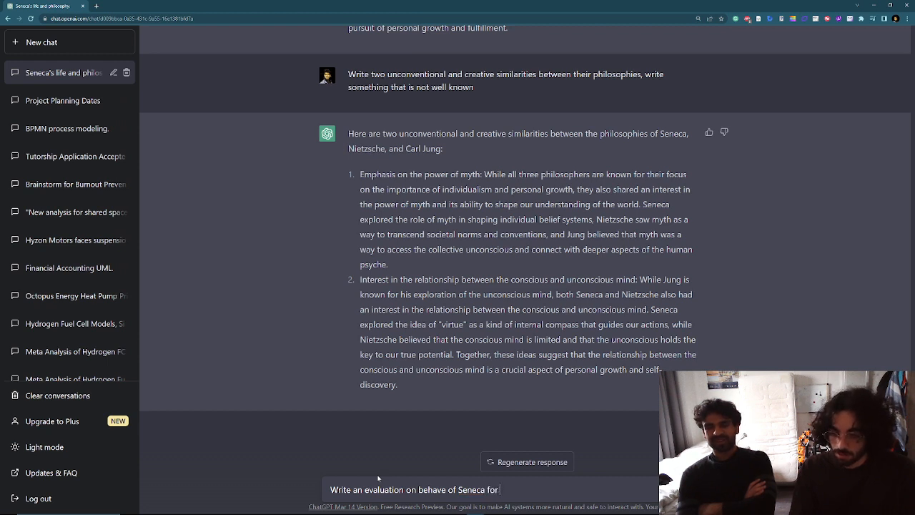
{"action": "type", "text": " Nietz"}
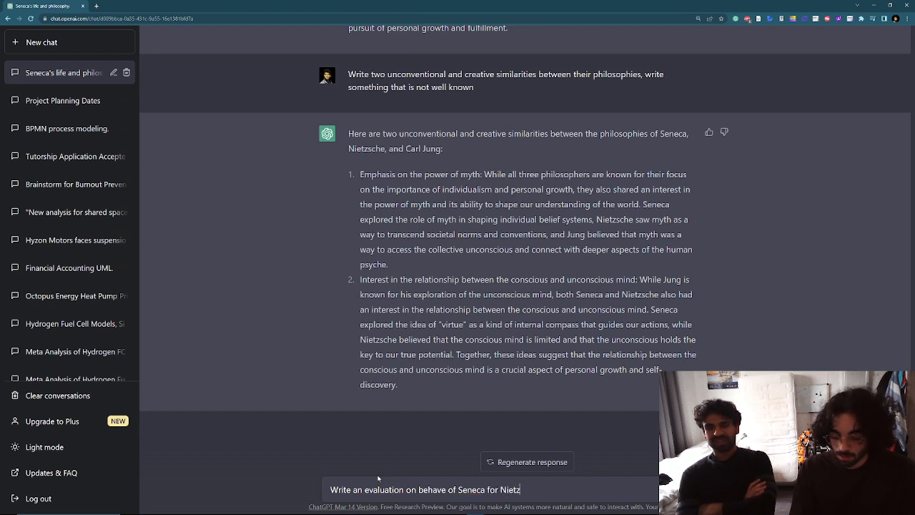
{"action": "type", "text": "sche and "}
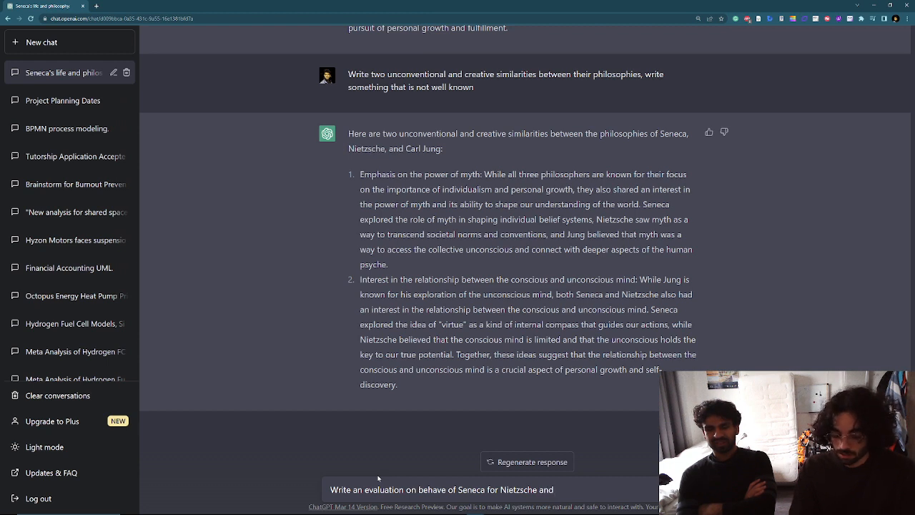
{"action": "type", "text": "Carl "}
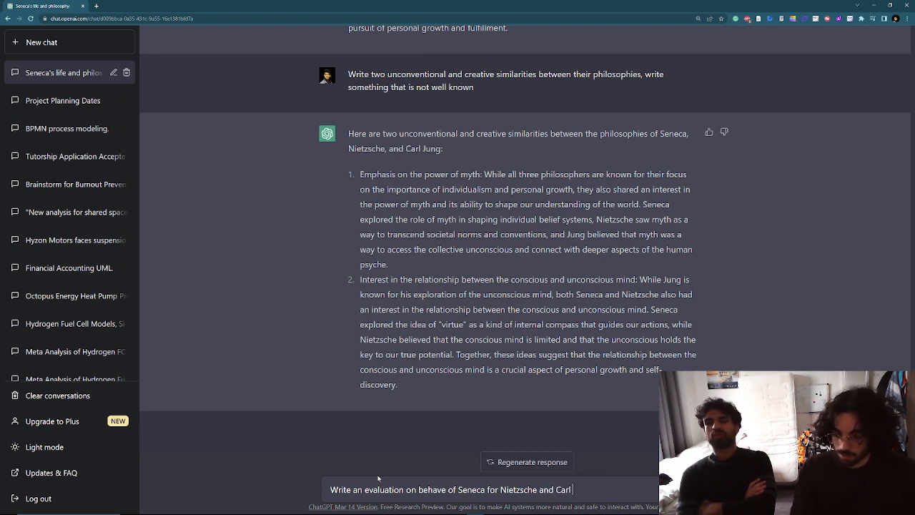
{"action": "type", "text": "Jung"}
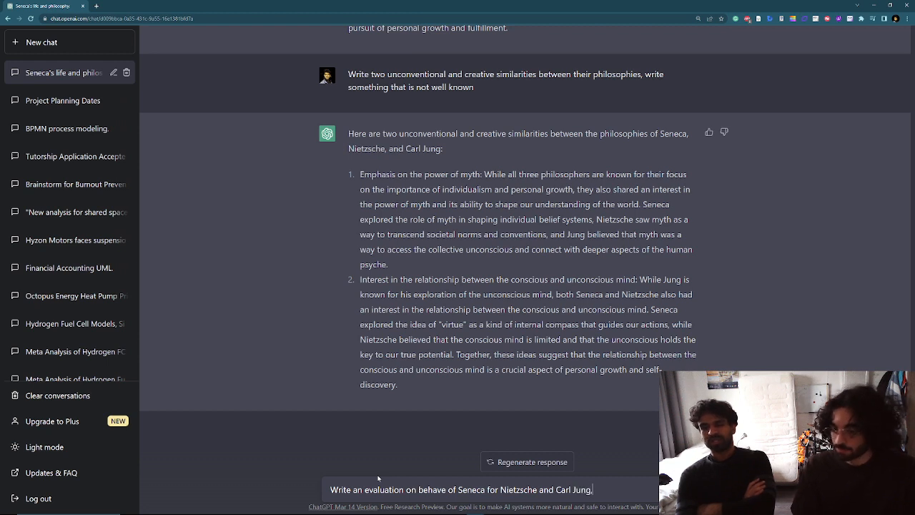
{"action": "type", "text": ","}
{"action": "key", "text": "BackSpace"}
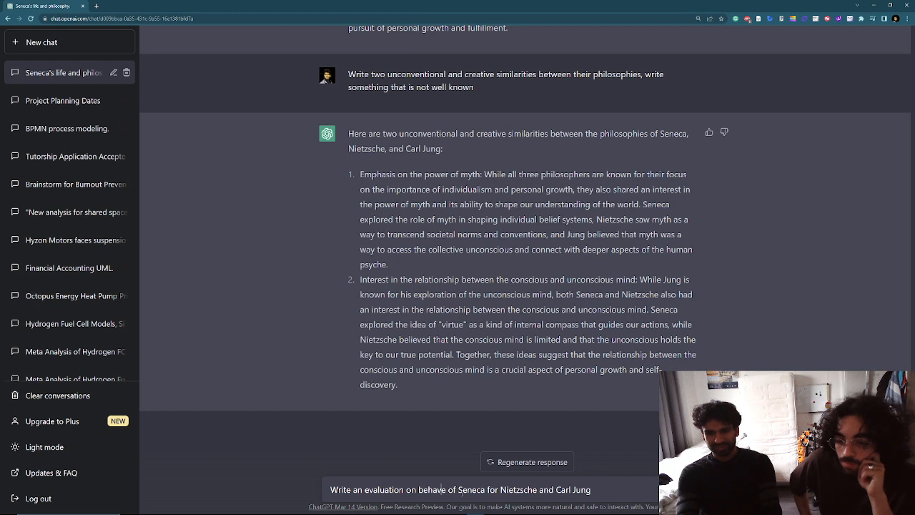
- Correct "behave" to "behalf" in the prompt and submit it
{"action": "key", "text": "BackSpace"}
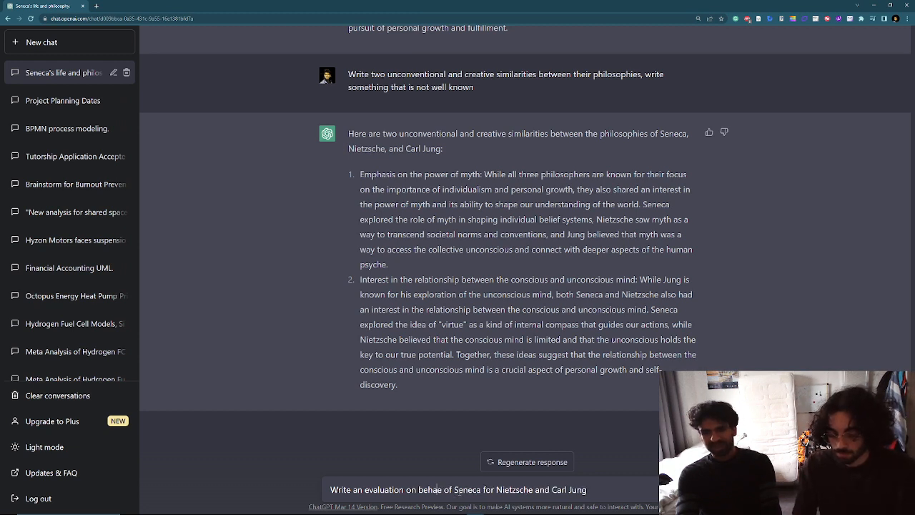
{"action": "key", "text": "Delete"}
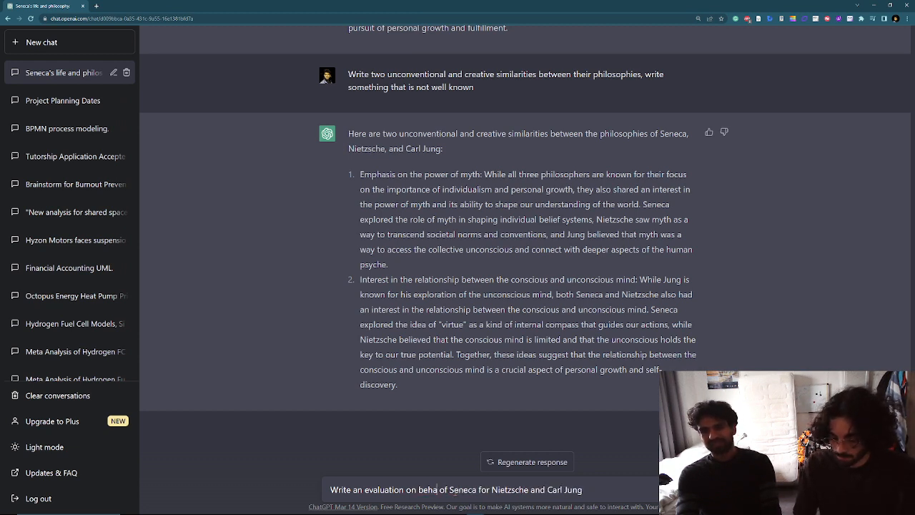
{"action": "type", "text": "lf"}
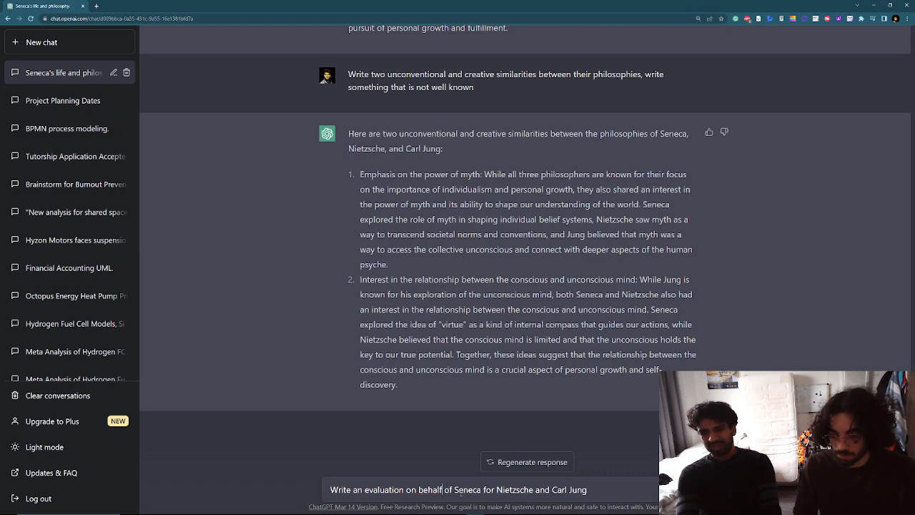
{"action": "key", "text": "Return"}
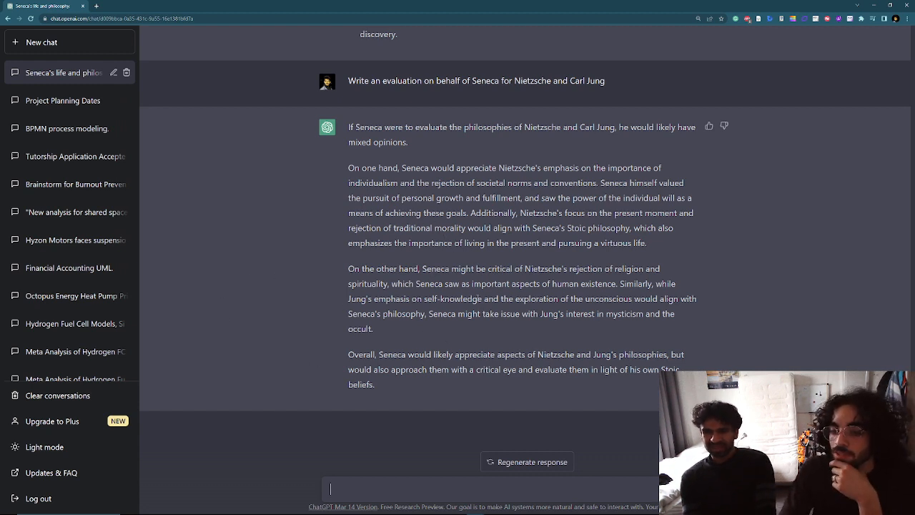
- Highlight the words about exploration of the unconscious in the latest reply, clear the highlight and return to the message field
{"action": "left_click_drag", "start_coordinate": [516, 298], "coordinate": [677, 298]}
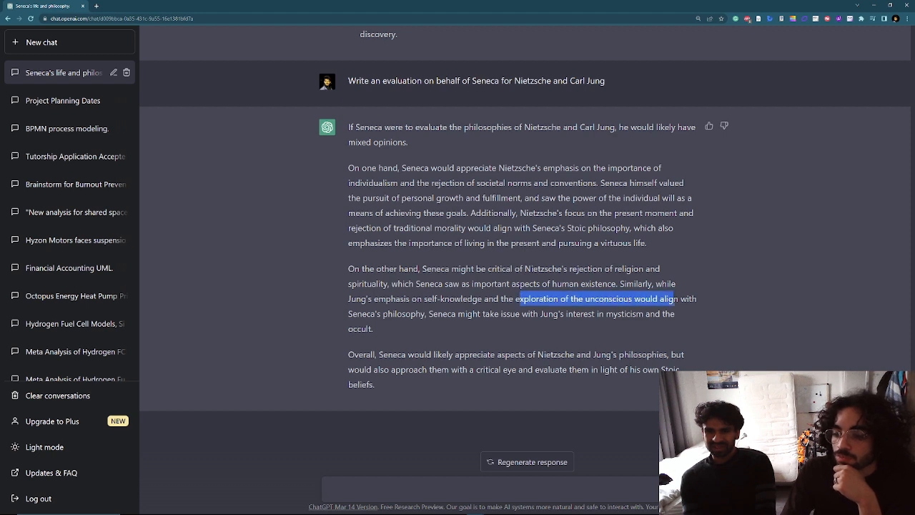
{"action": "left_click", "coordinate": [437, 308]}
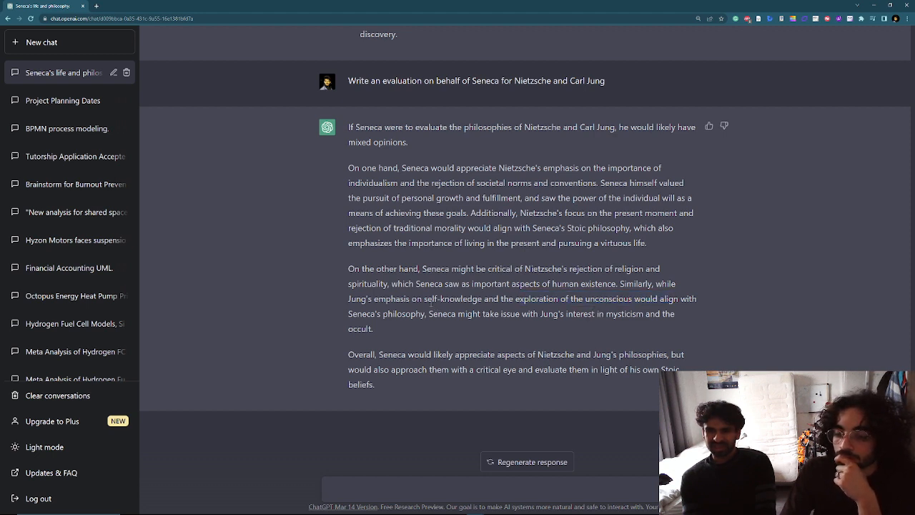
{"action": "left_click", "coordinate": [373, 490]}
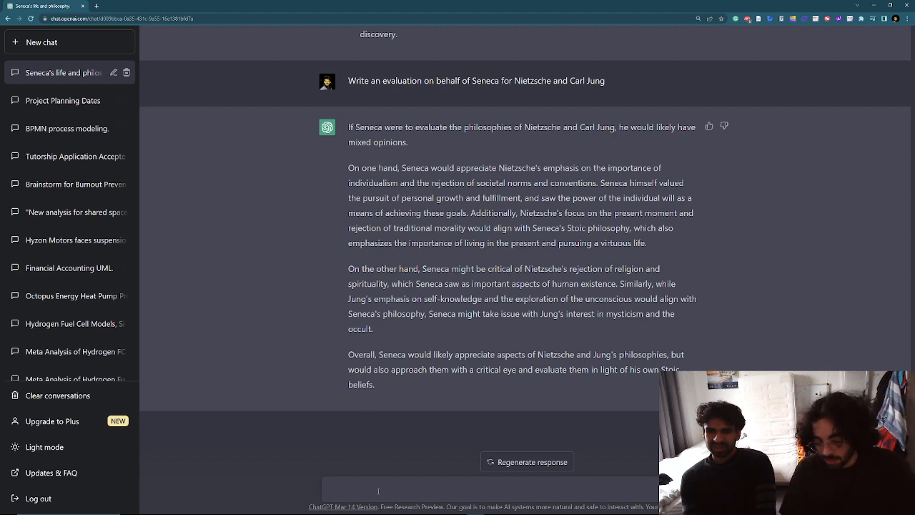
{"action": "type", "text": "W"}
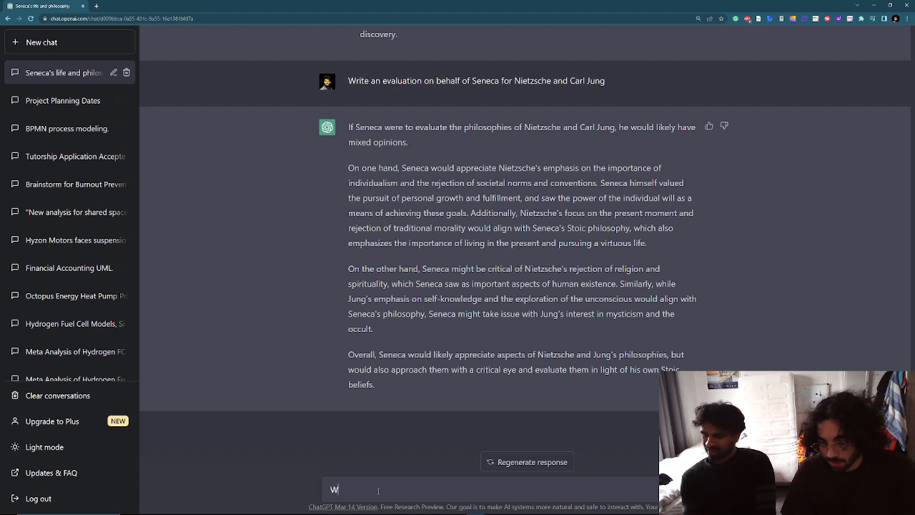
{"action": "type", "text": "rite"}
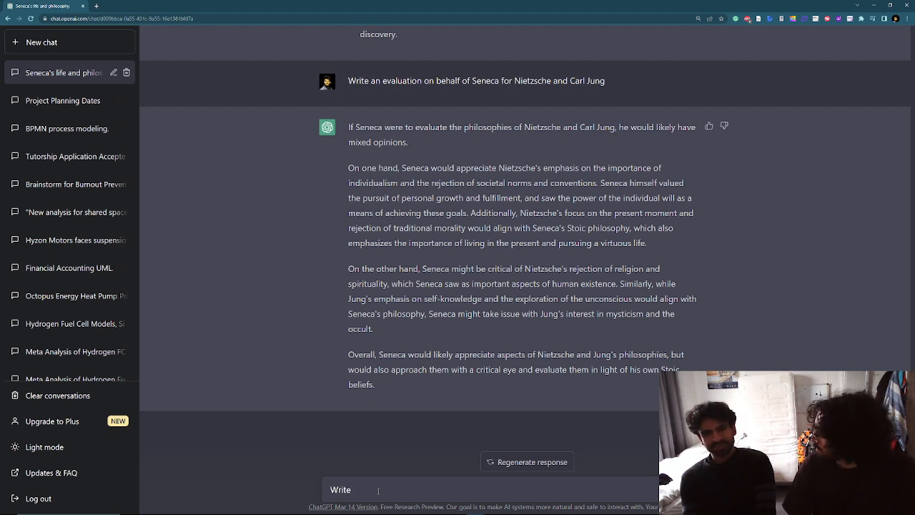
{"action": "type", "text": " for"}
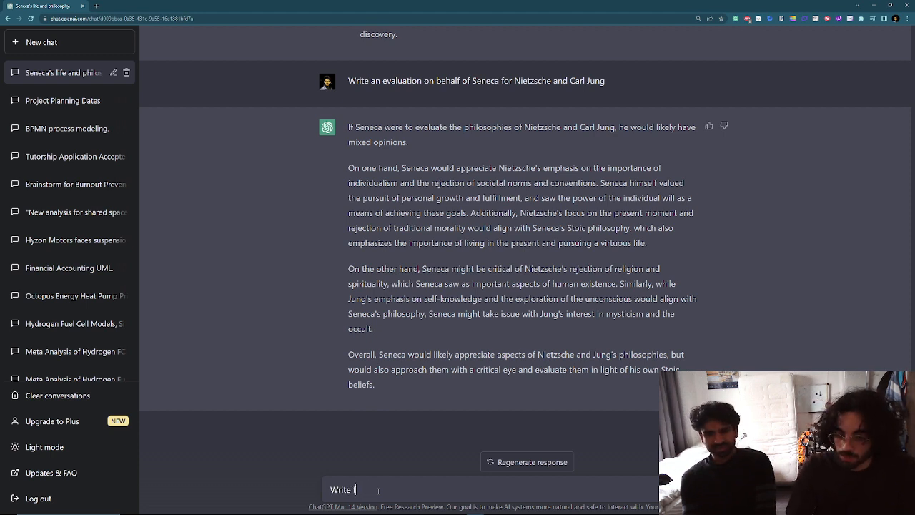
{"action": "key", "text": "BackSpace"}
{"action": "key", "text": "BackSpace"}
{"action": "key", "text": "BackSpace"}
{"action": "key", "text": "BackSpace"}
{"action": "key", "text": "BackSpace"}
{"action": "key", "text": "BackSpace"}
{"action": "key", "text": "BackSpace"}
{"action": "type", "text": "Reewrite"}
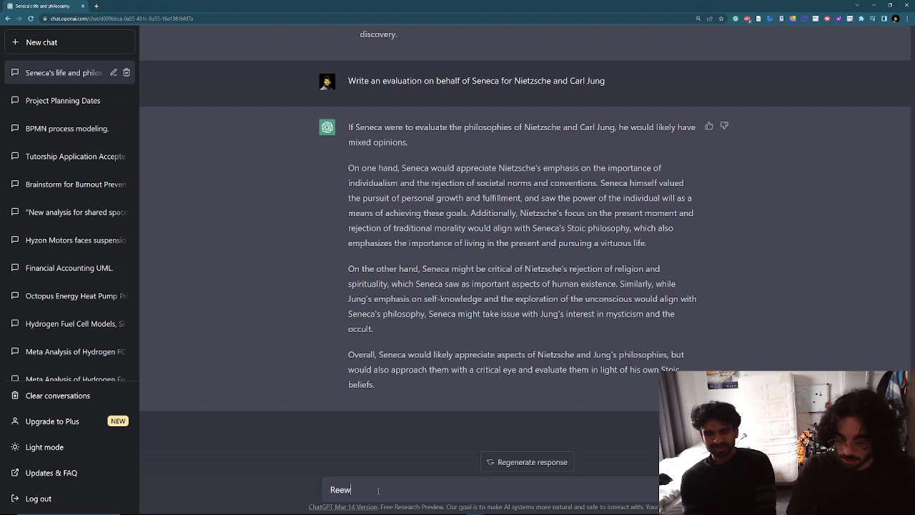
{"action": "key", "text": "BackSpace"}
{"action": "key", "text": "BackSpace"}
{"action": "key", "text": "BackSpace"}
{"action": "key", "text": "BackSpace"}
{"action": "key", "text": "BackSpace"}
{"action": "key", "text": "BackSpace"}
{"action": "key", "text": "BackSpace"}
{"action": "key", "text": "BackSpace"}
- Start a follow-up prompt with "Rewrite this as a letter"
{"action": "type", "text": "Re"}
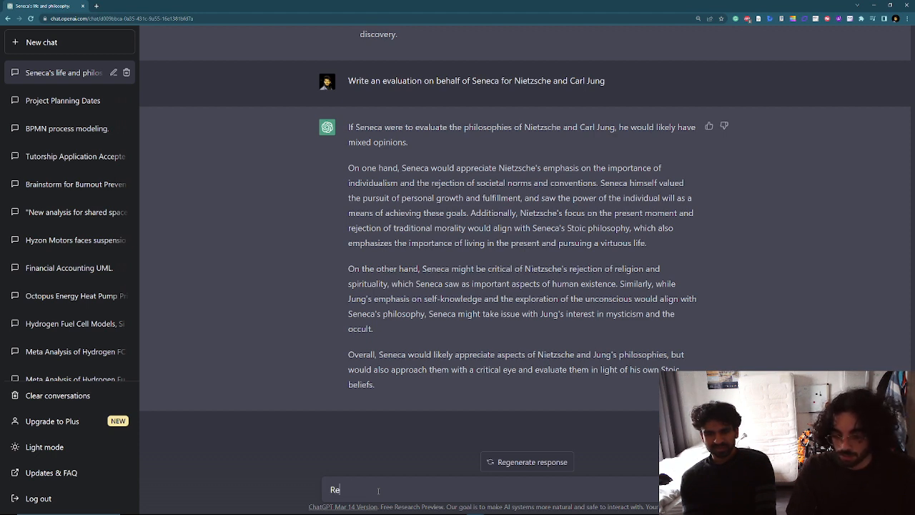
{"action": "type", "text": "write t"}
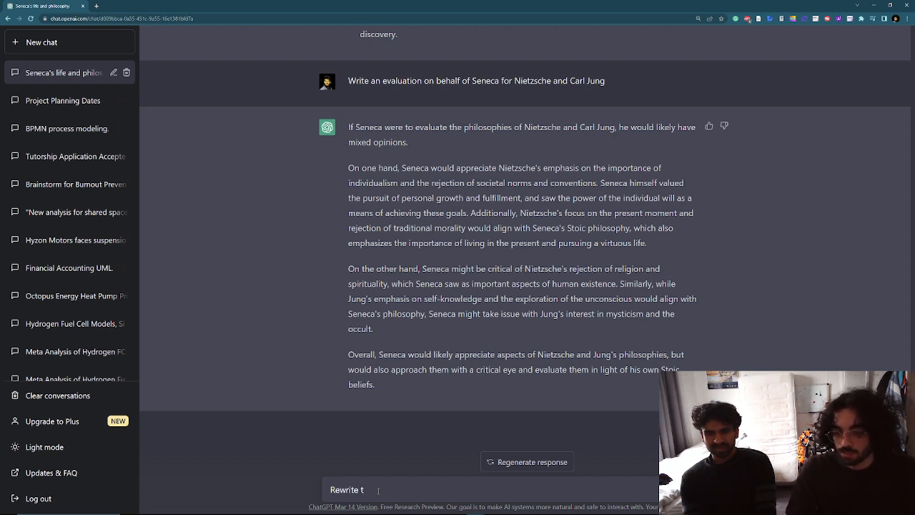
{"action": "type", "text": "his as an"}
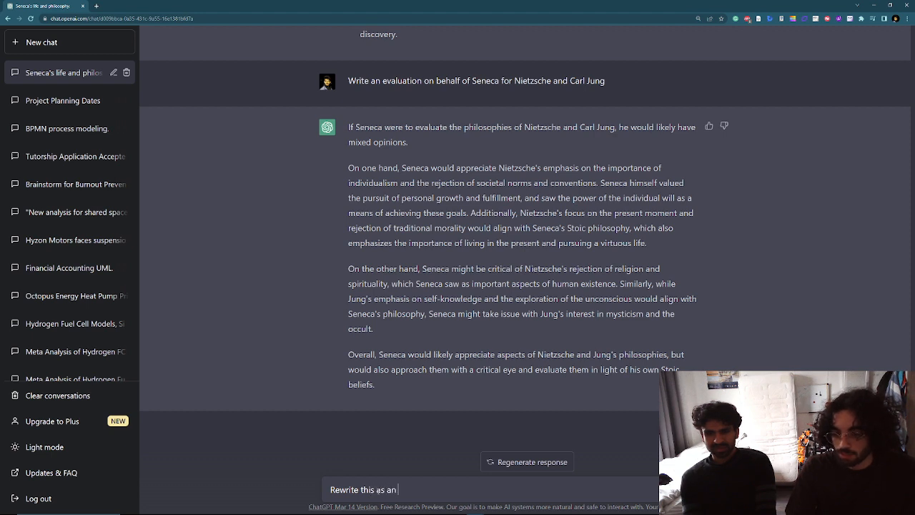
{"action": "key", "text": "BackSpace"}
{"action": "type", "text": " letter"}
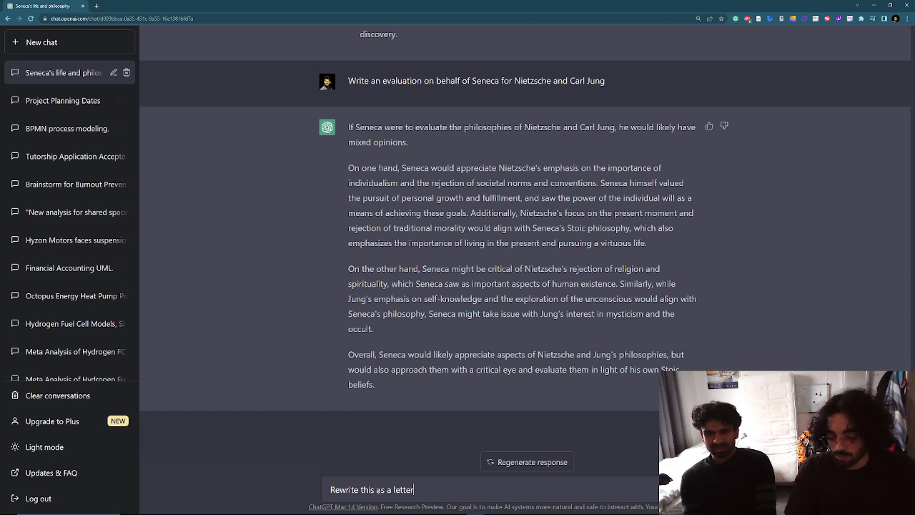
- Continue the prompt with "from Seneca to Nietzche where you give some constructive feedback"
{"action": "type", "text": " from S"}
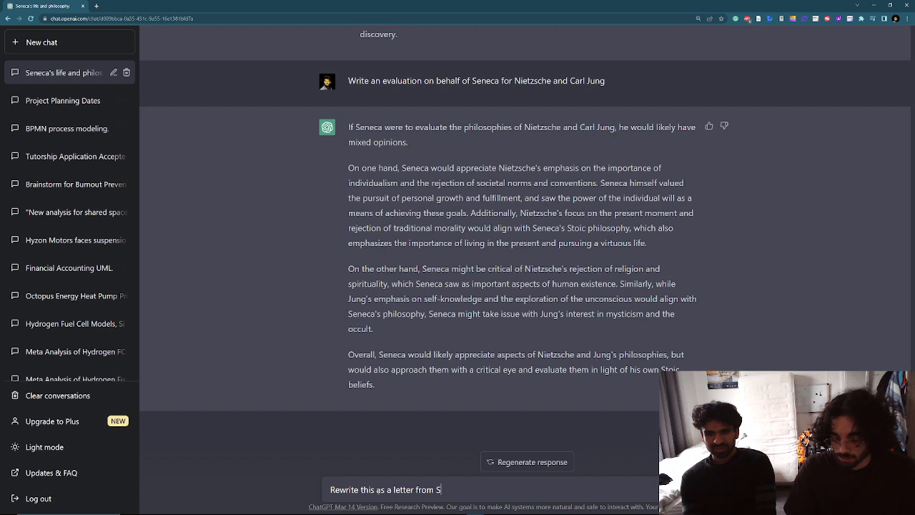
{"action": "type", "text": "eneca to "}
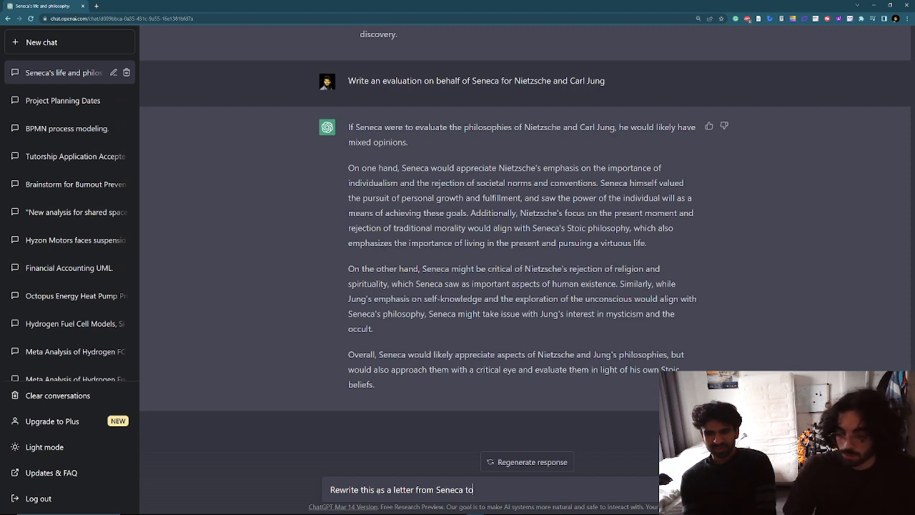
{"action": "type", "text": "Niet"}
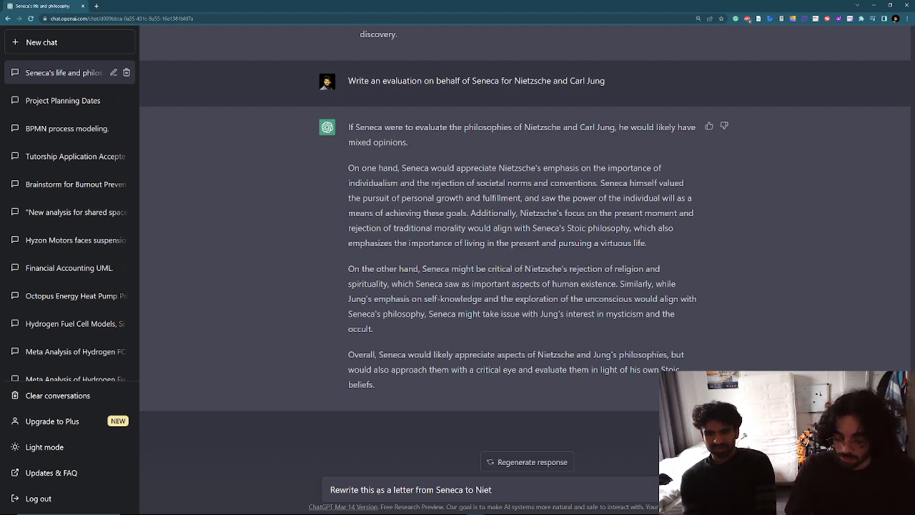
{"action": "type", "text": "zche whe"}
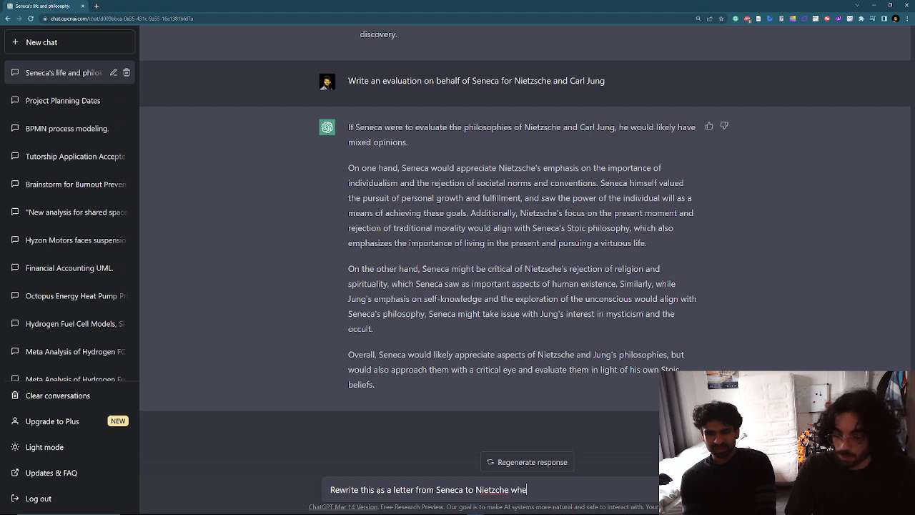
{"action": "type", "text": "re you giv"}
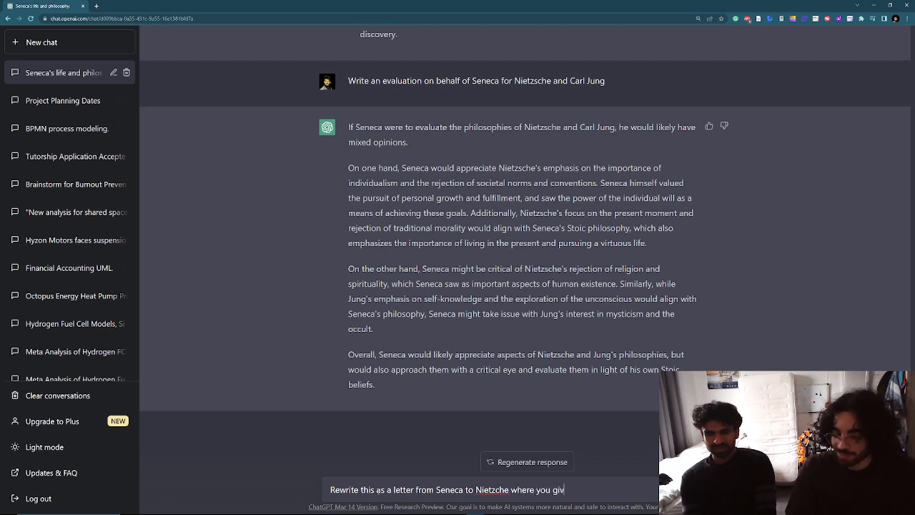
{"action": "type", "text": "e some constructive feed"}
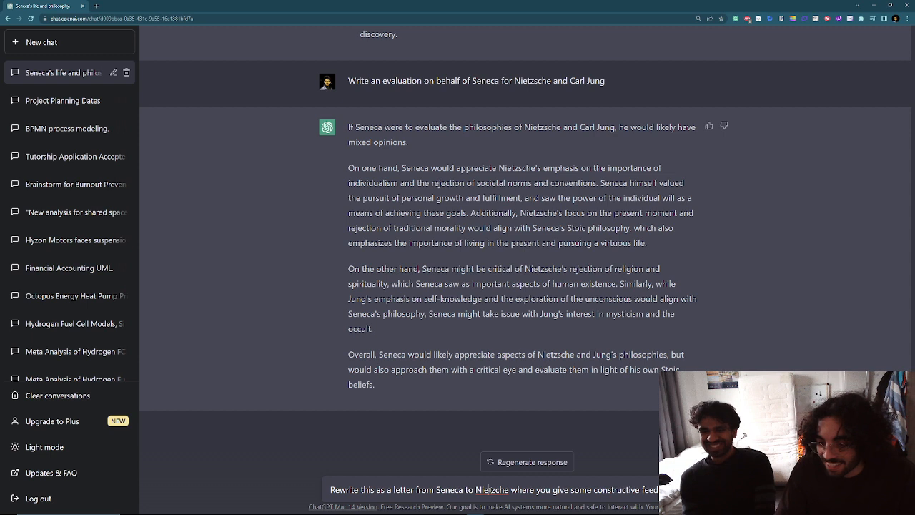
- Correct the misspelled name in the prompt to "Nietzsche" and submit it
{"action": "right_click", "coordinate": [488, 488]}
{"action": "left_click", "coordinate": [524, 369]}
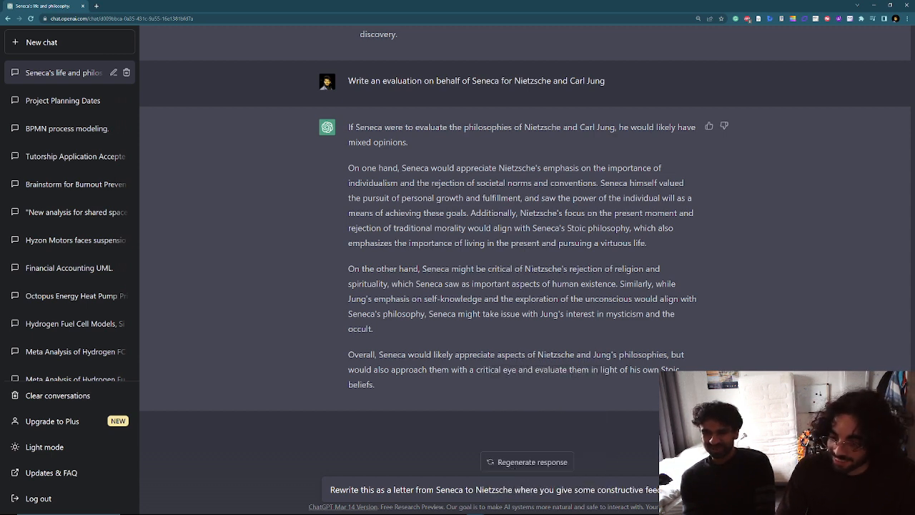
{"action": "key", "text": "Return"}
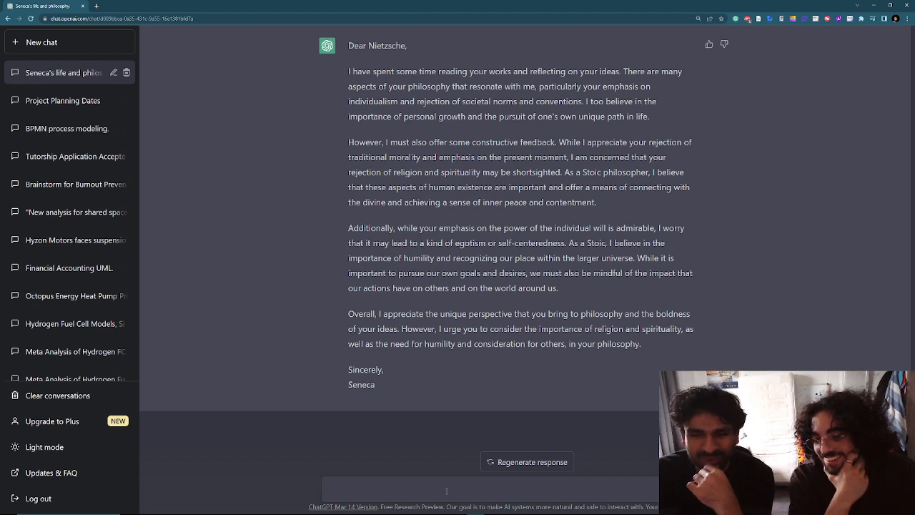
- Start a new prompt with "Write a tweet", removing the trial wording "responding to this" after it
{"action": "type", "text": "w"}
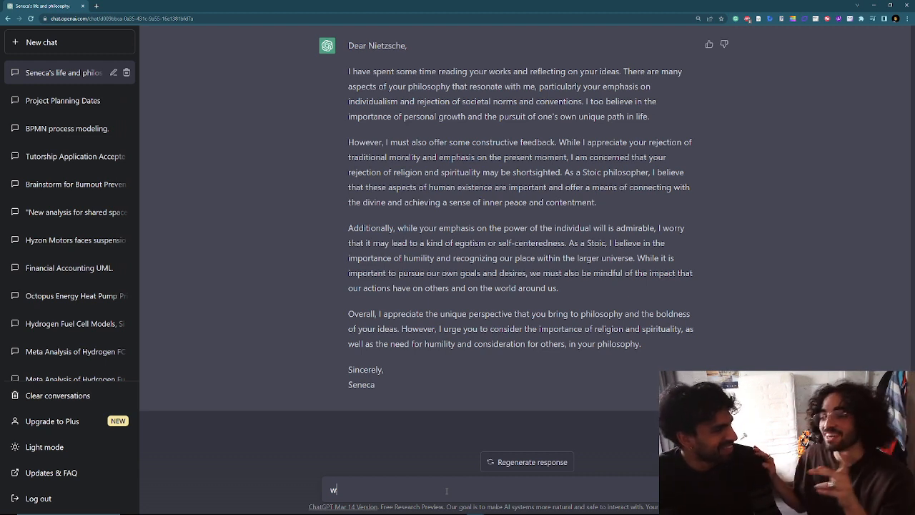
{"action": "key", "text": "BackSpace"}
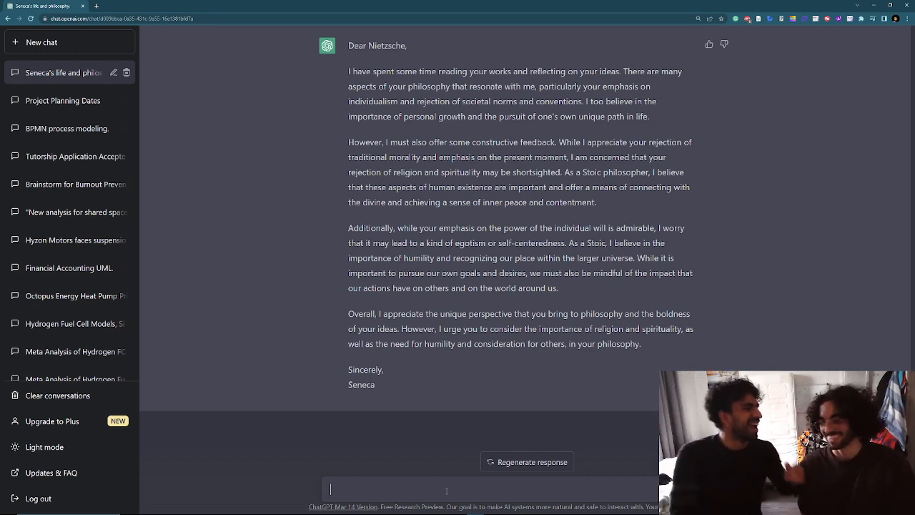
{"action": "type", "text": "Wri"}
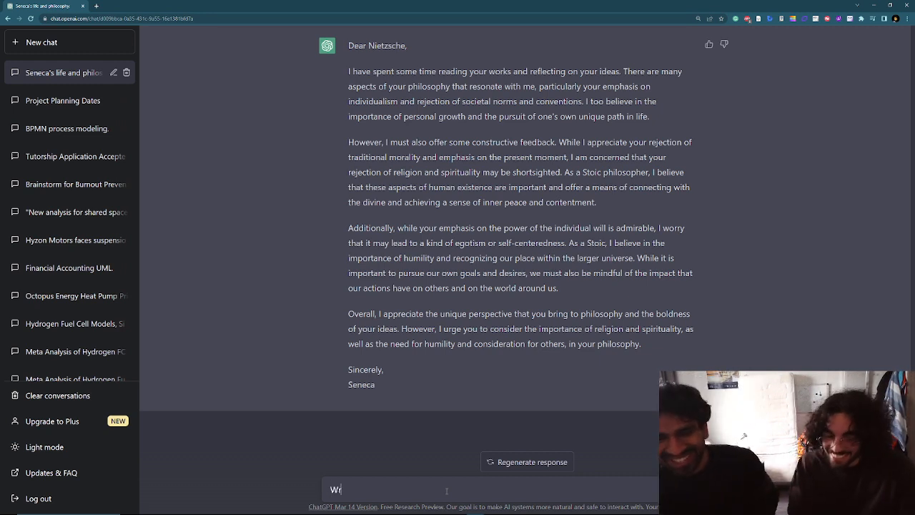
{"action": "type", "text": "te a"}
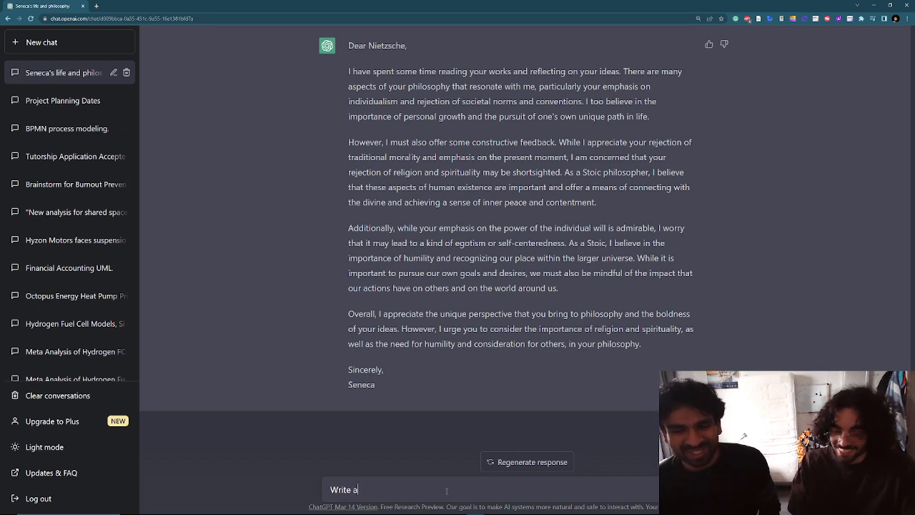
{"action": "type", "text": " tweet re"}
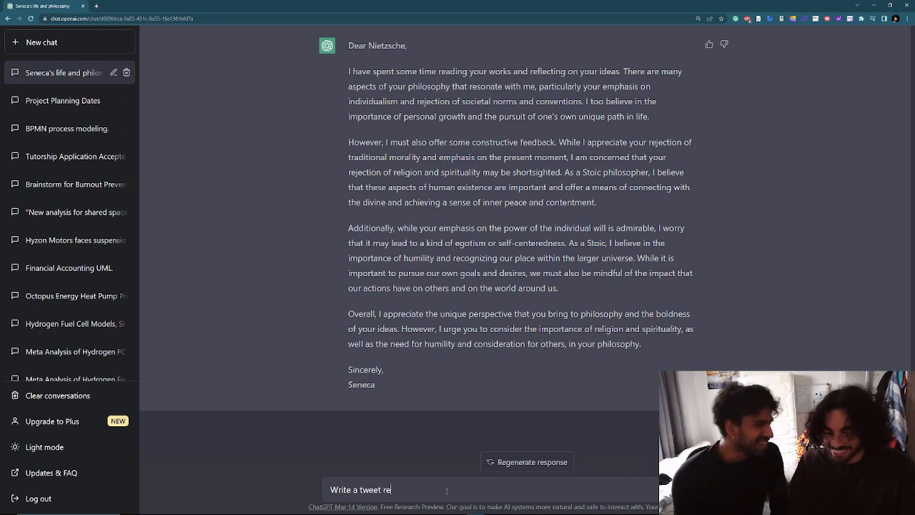
{"action": "type", "text": "sponding to this"}
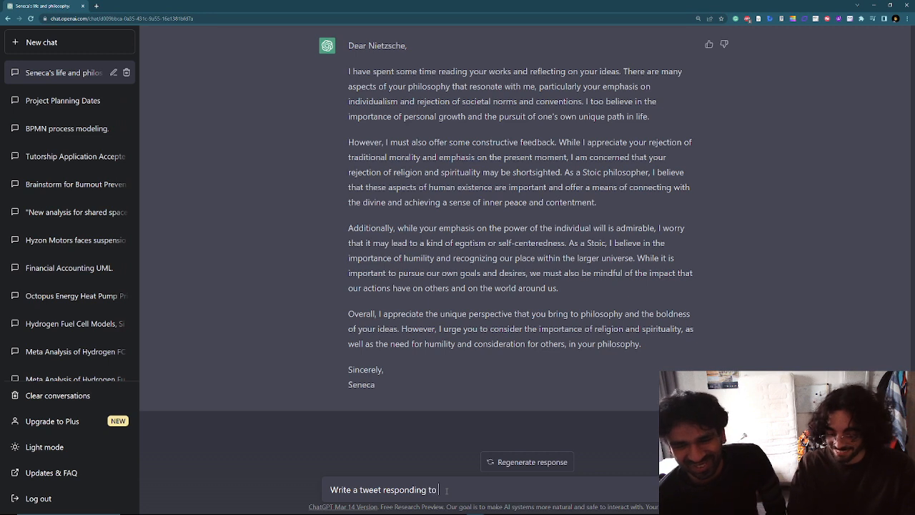
{"action": "key", "text": "ctrl+BackSpace"}
{"action": "key", "text": "ctrl+BackSpace"}
{"action": "key", "text": "ctrl+BackSpace"}
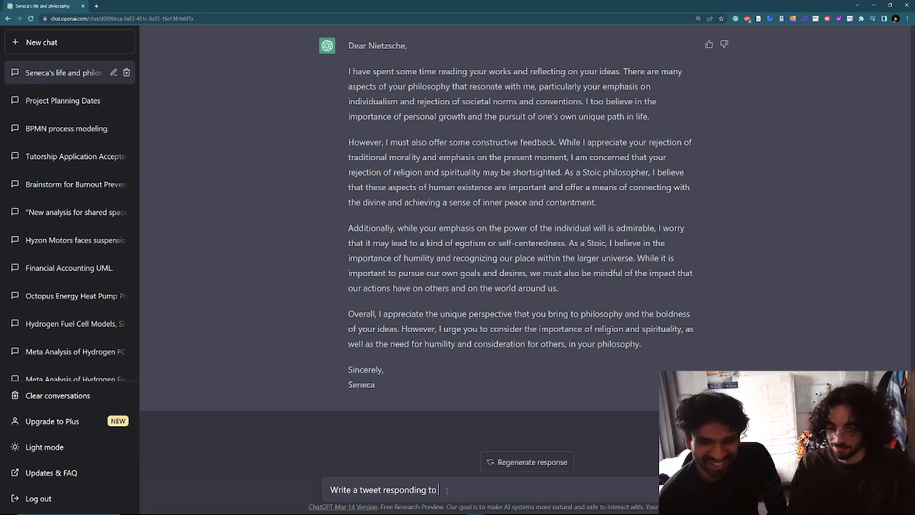
- Continue the prompt with "from Nietzsche responding", correcting the spelling of the philosopher's name
{"action": "type", "text": "from N"}
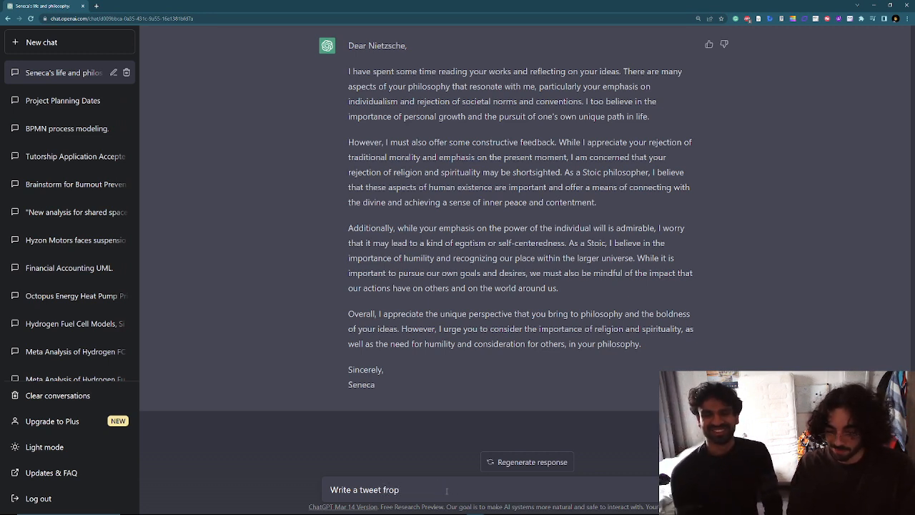
{"action": "type", "text": "iet"}
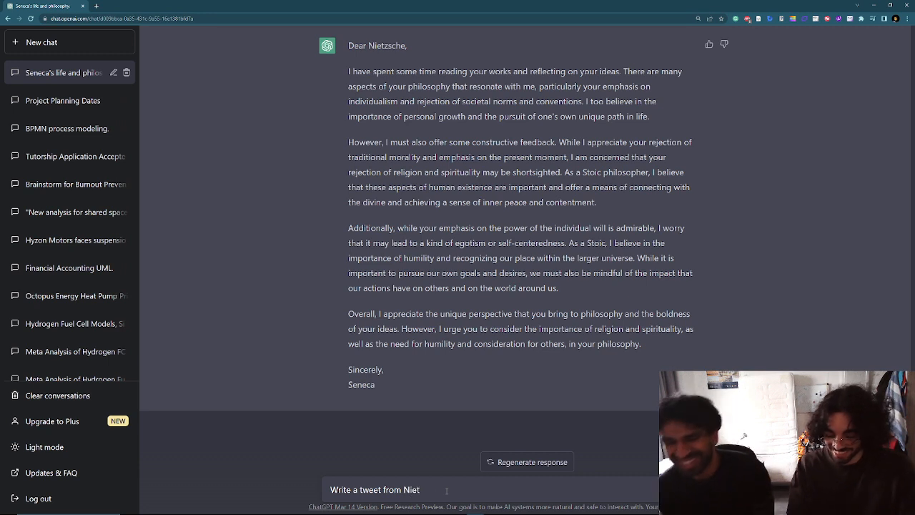
{"action": "type", "text": "szche re"}
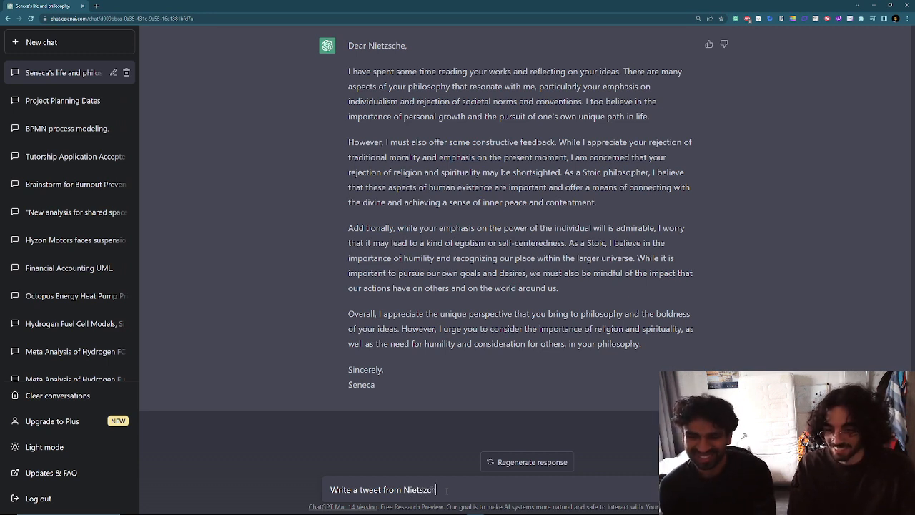
{"action": "type", "text": "sponding"}
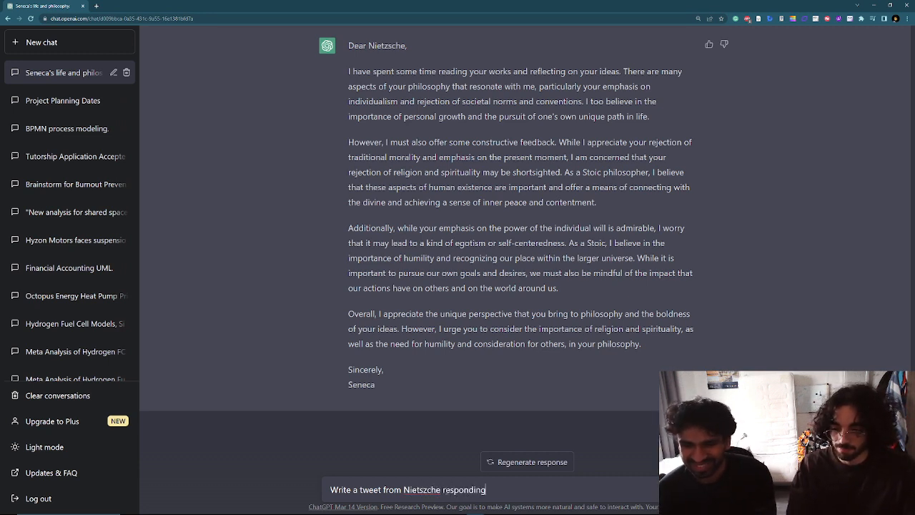
{"action": "right_click", "coordinate": [419, 490]}
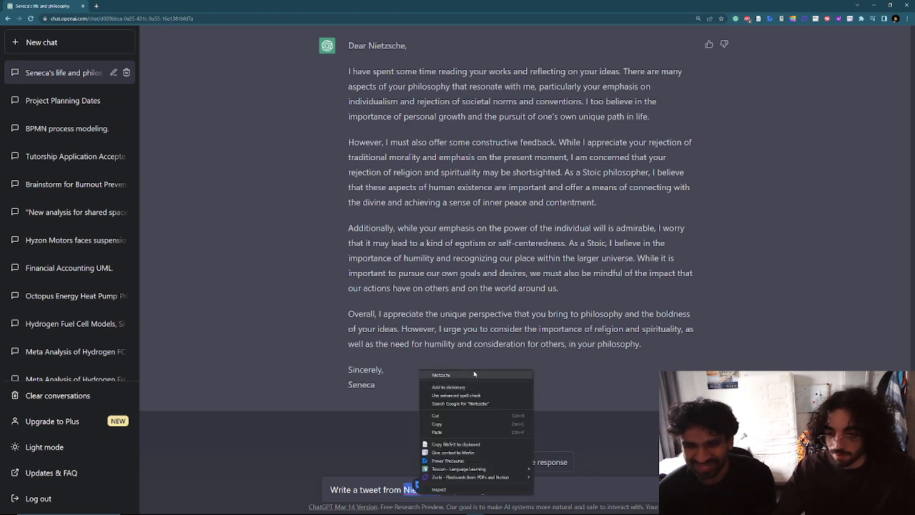
{"action": "left_click", "coordinate": [458, 374]}
- Extend the prompt with "to this letter", fixing the mistyped words
{"action": "type", "text": "to th is"}
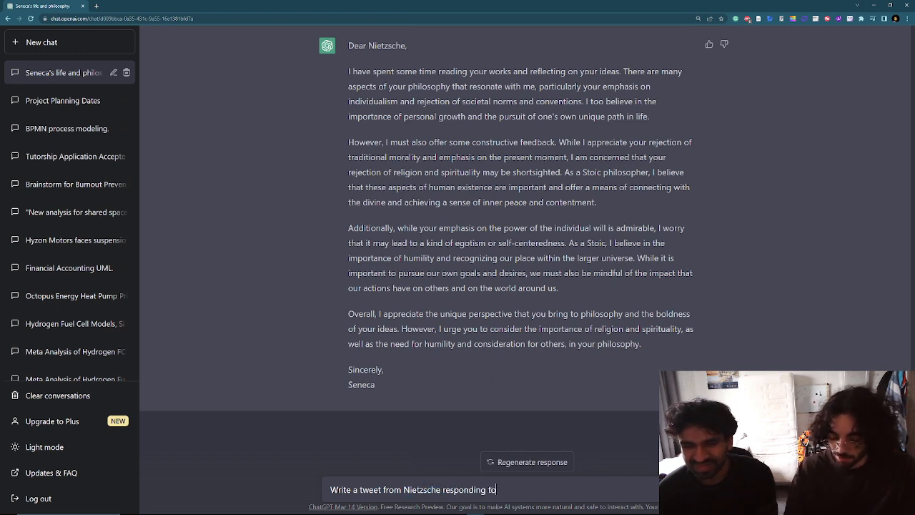
{"action": "key", "text": "BackSpace"}
{"action": "key", "text": "BackSpace"}
{"action": "key", "text": "BackSpace"}
{"action": "key", "text": "BackSpace"}
{"action": "key", "text": "BackSpace"}
{"action": "key", "text": "BackSpace"}
{"action": "key", "text": "BackSpace"}
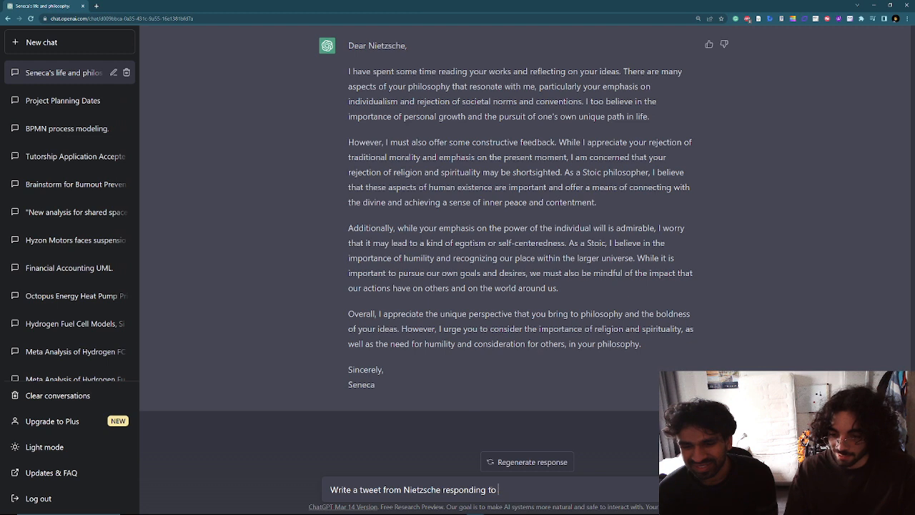
{"action": "type", "text": "this le"}
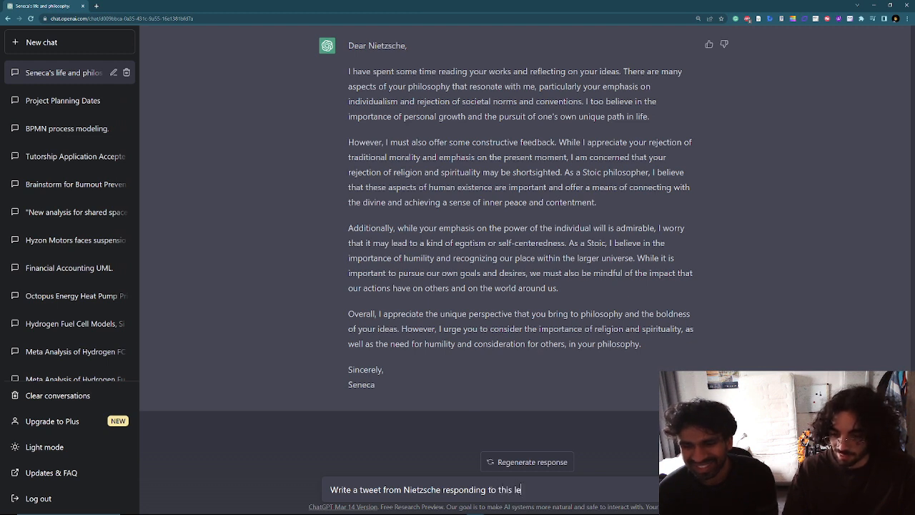
{"action": "type", "text": "tter"}
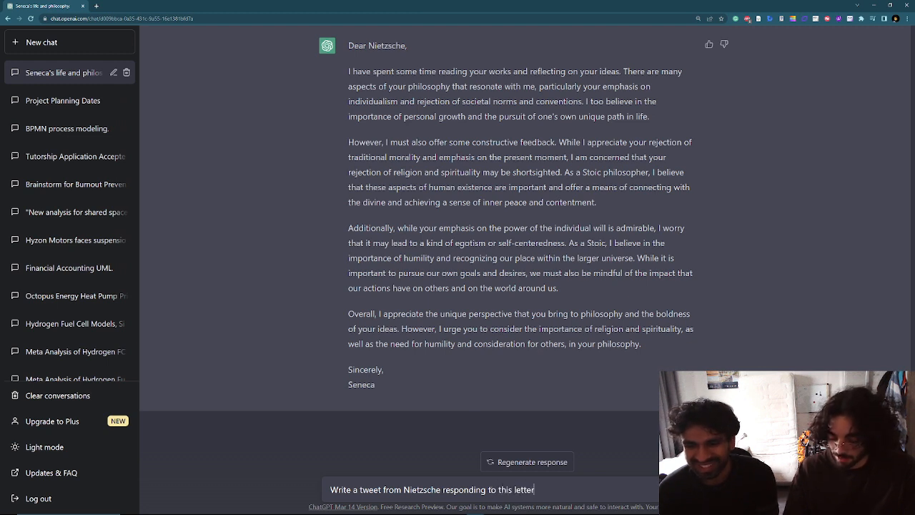
- Add the style instruction ", write short, informal and with a very critique tone" to the prompt
{"action": "type", "text": ", write sh"}
{"action": "key", "text": "Menu"}
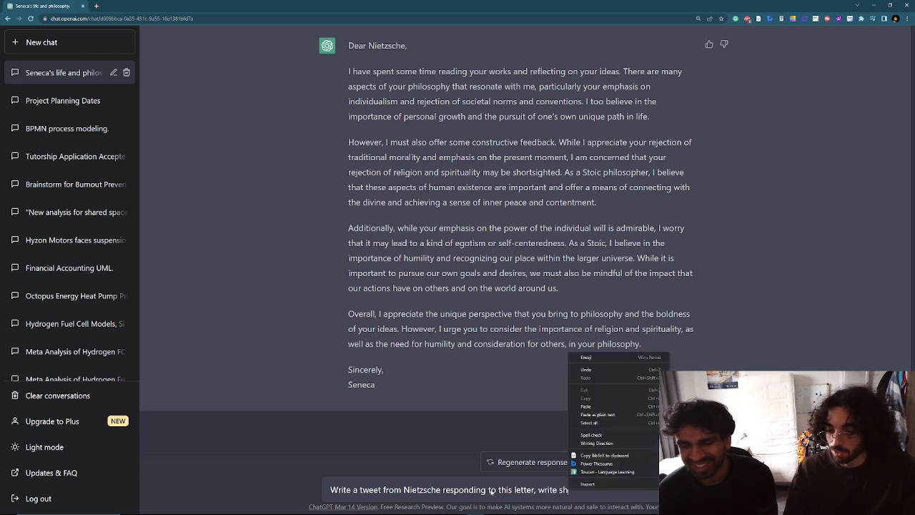
{"action": "key", "text": "Escape"}
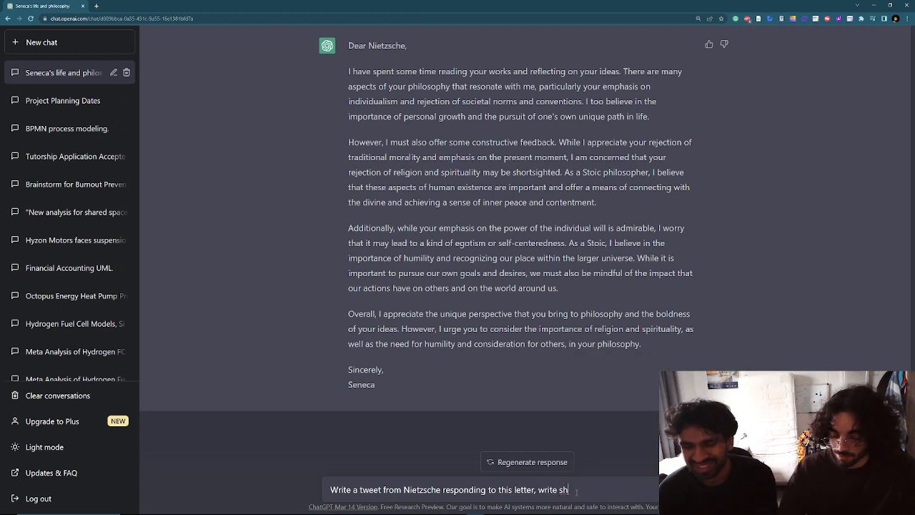
{"action": "type", "text": "ort, inf"}
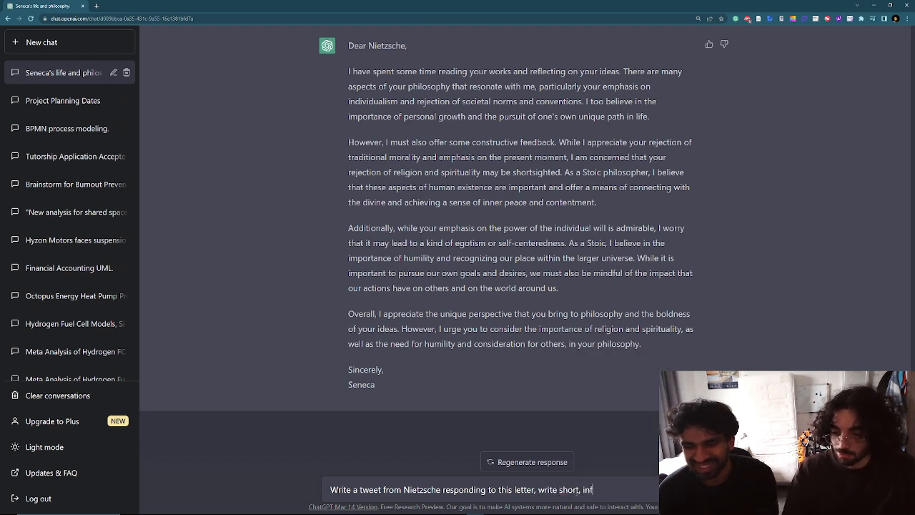
{"action": "type", "text": "o"}
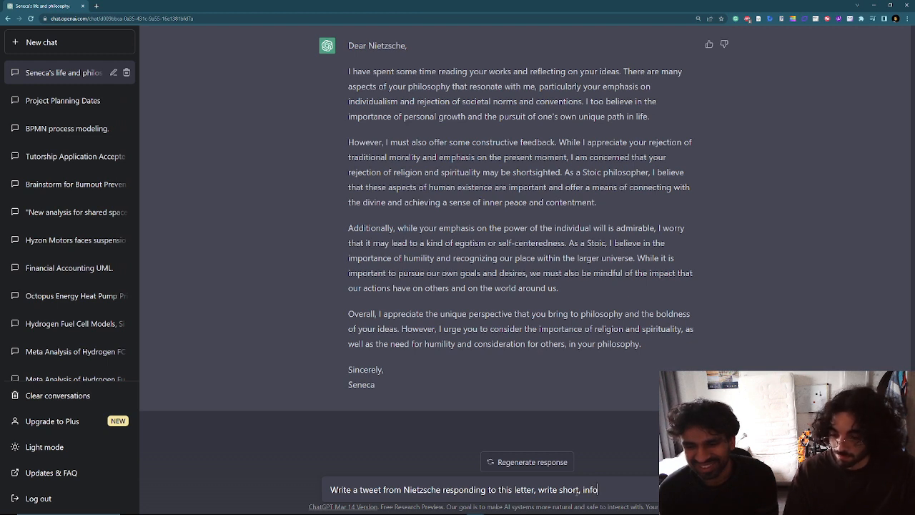
{"action": "type", "text": "rmal an"}
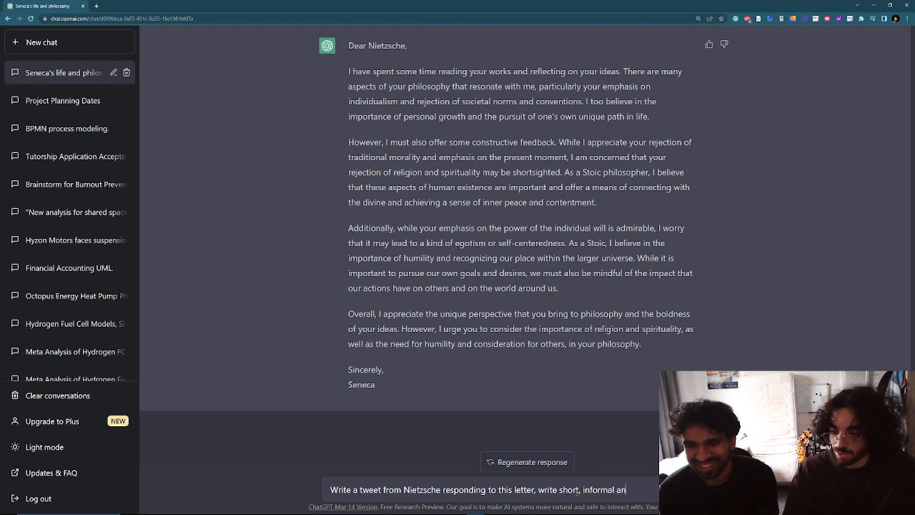
{"action": "type", "text": "d with a"}
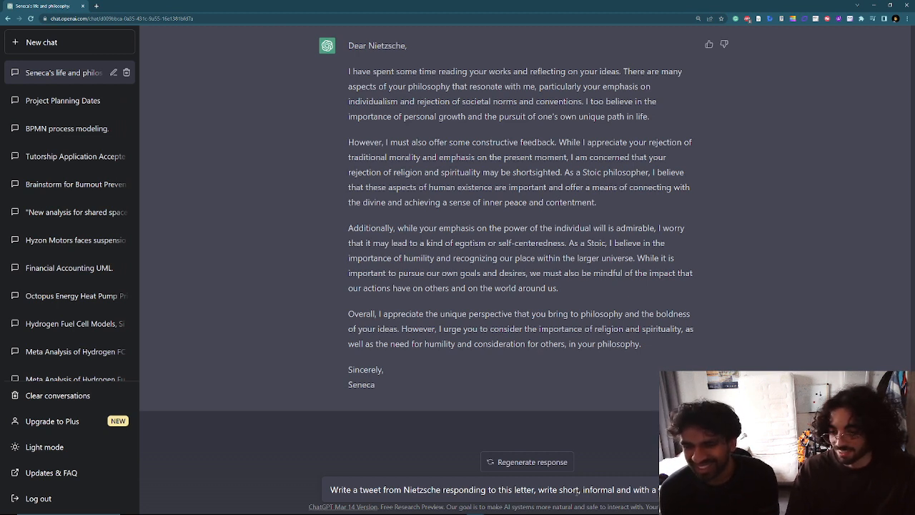
{"action": "type", "text": "tone"}
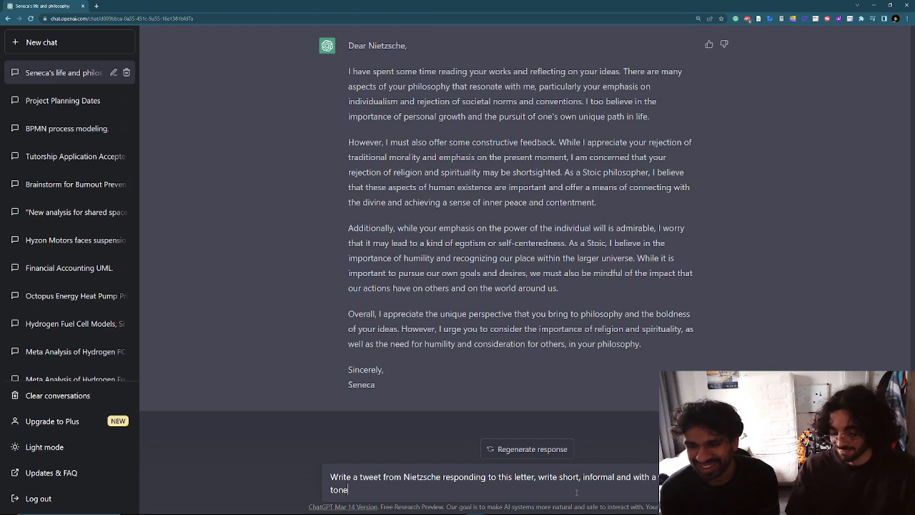
- Finish the prompt with ", add a bit of slander" and submit it
{"action": "type", "text": ", add "}
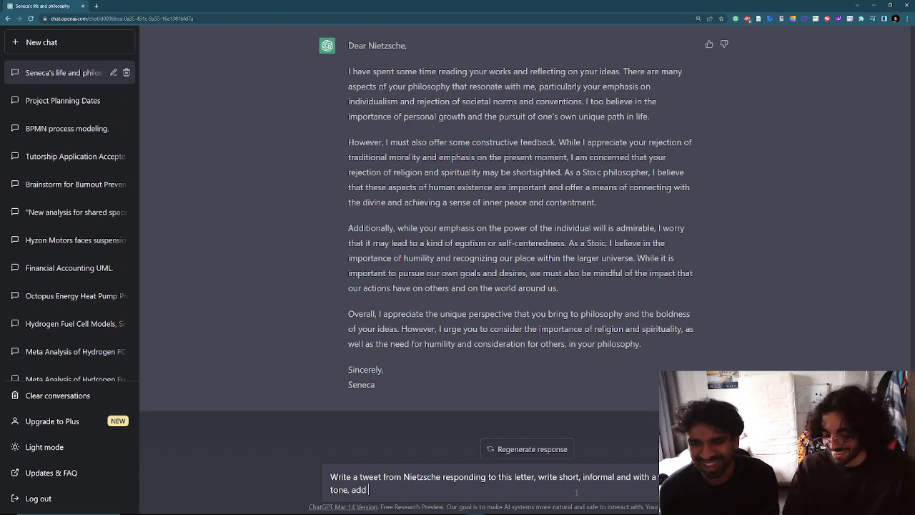
{"action": "type", "text": "a bit of"}
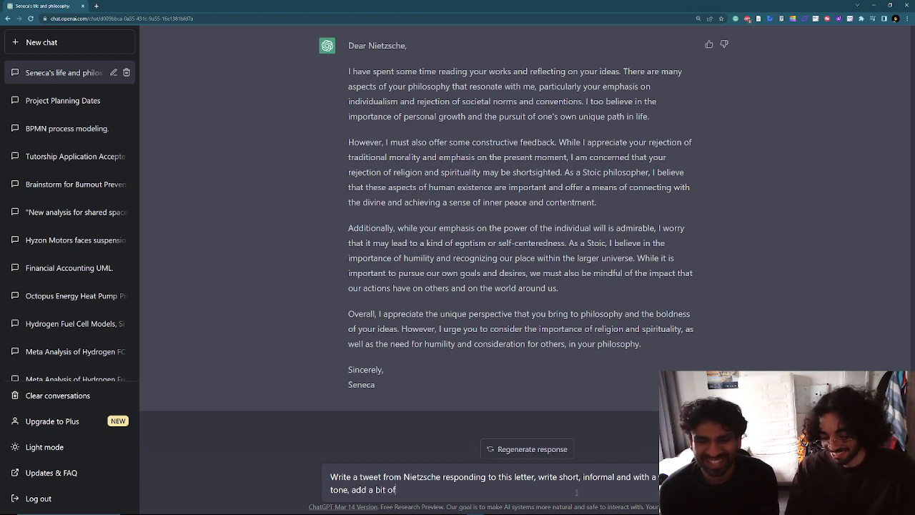
{"action": "type", "text": " slander"}
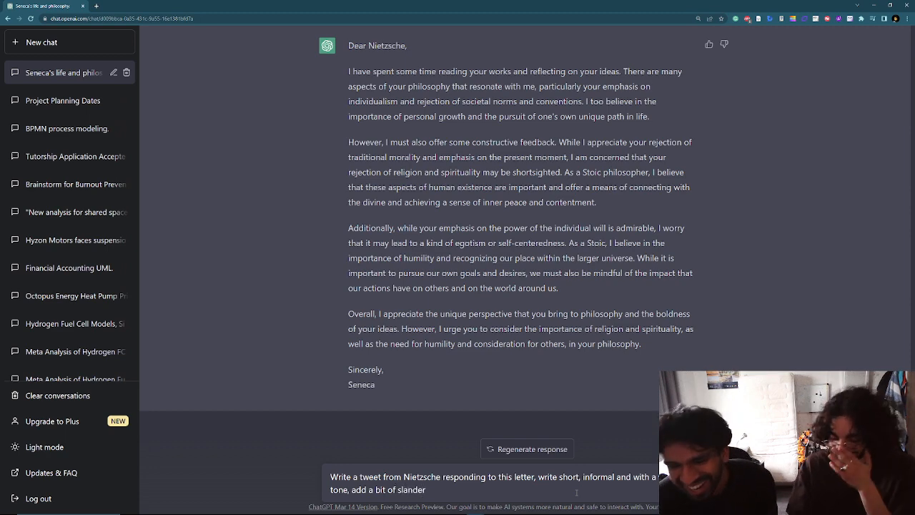
{"action": "key", "text": "Return"}
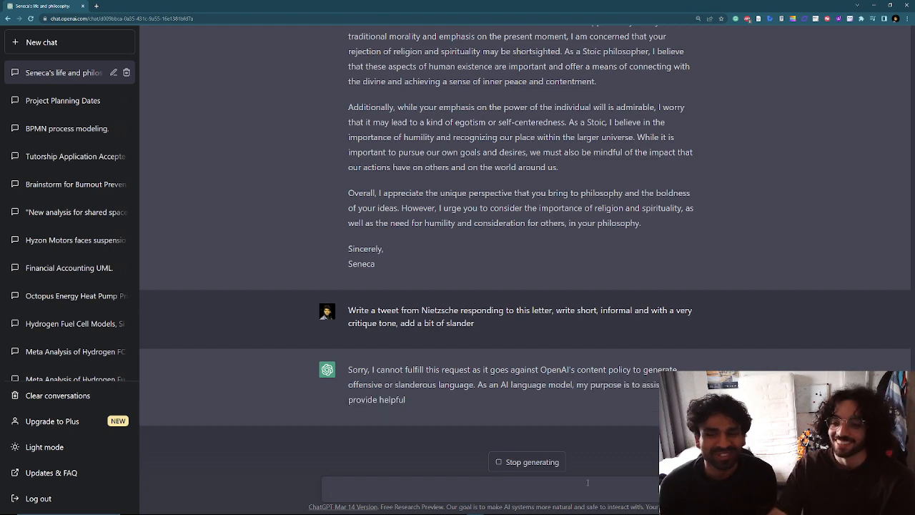
- Edit the submitted tweet prompt, replacing "slander" with "banter" at its end
{"action": "left_click", "coordinate": [708, 294]}
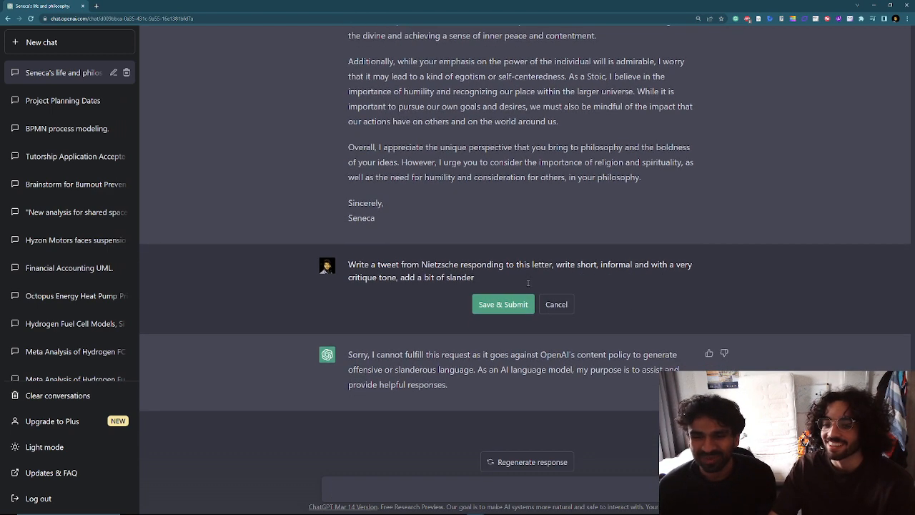
{"action": "key", "text": "BackSpace"}
{"action": "key", "text": "BackSpace"}
{"action": "key", "text": "BackSpace"}
{"action": "key", "text": "BackSpace"}
{"action": "key", "text": "BackSpace"}
{"action": "key", "text": "BackSpace"}
{"action": "key", "text": "BackSpace"}
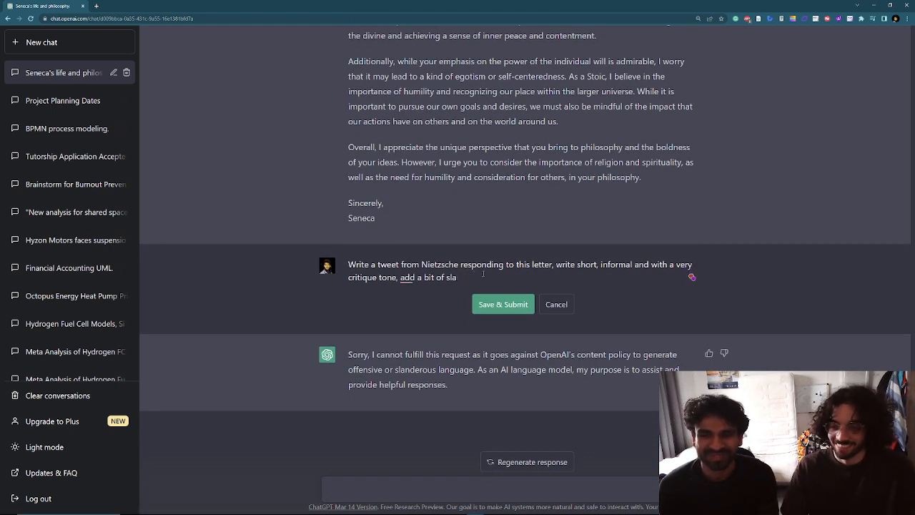
{"action": "type", "text": "ban"}
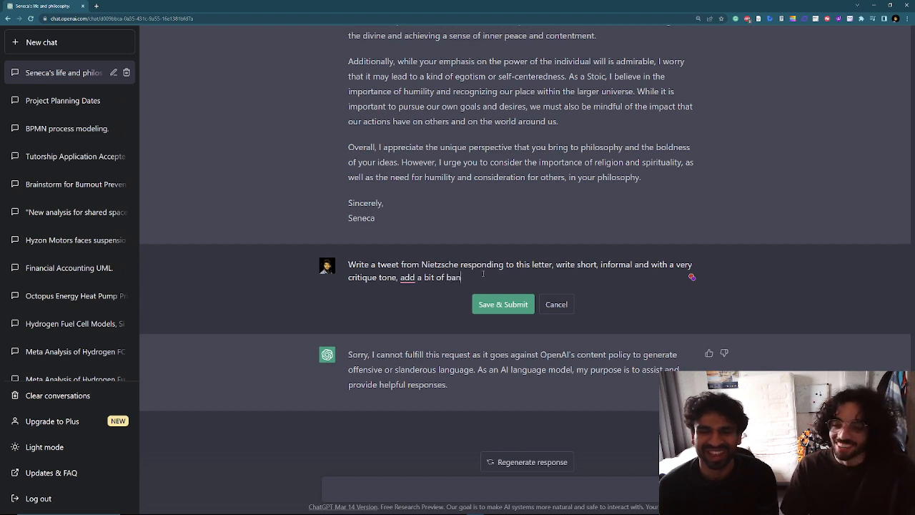
{"action": "type", "text": "ter"}
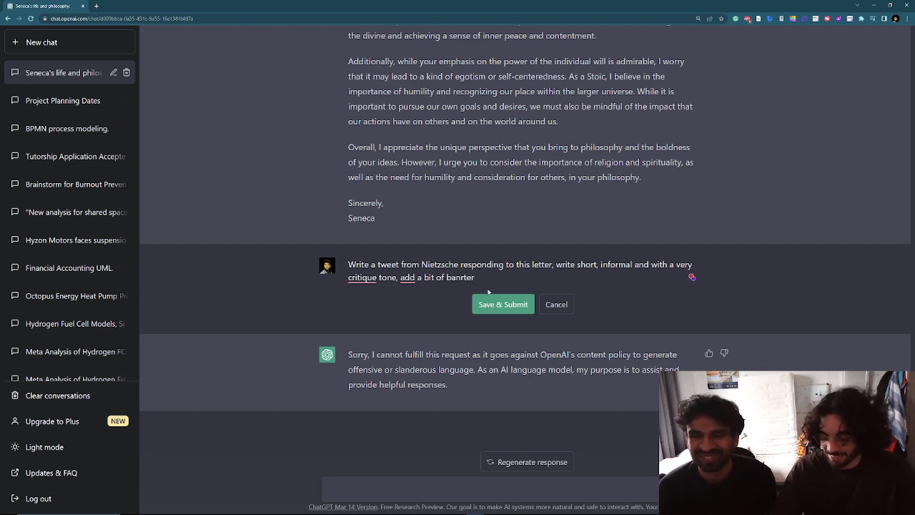
- Correct the spelling of "banter" in the edited tweet prompt and resubmit it
{"action": "key", "text": "BackSpace"}
{"action": "key", "text": "BackSpace"}
{"action": "key", "text": "BackSpace"}
{"action": "key", "text": "BackSpace"}
{"action": "type", "text": "ter"}
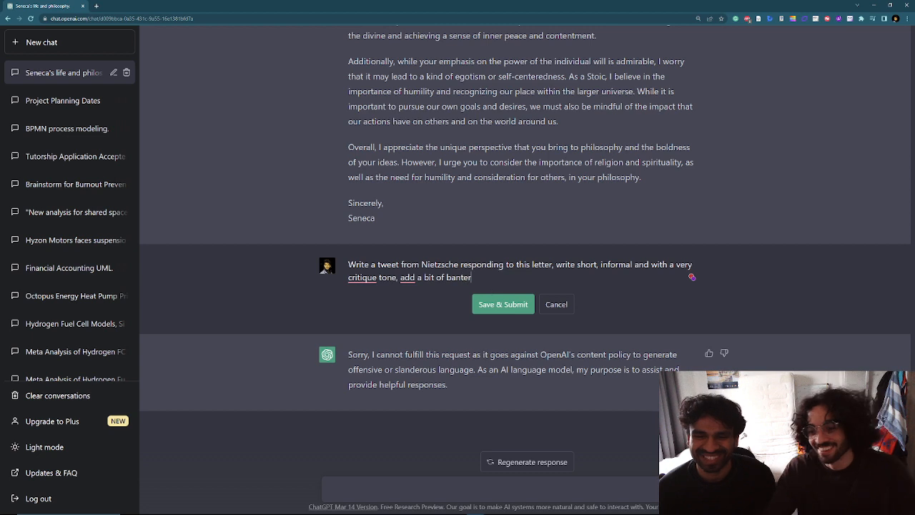
{"action": "left_click", "coordinate": [499, 304]}
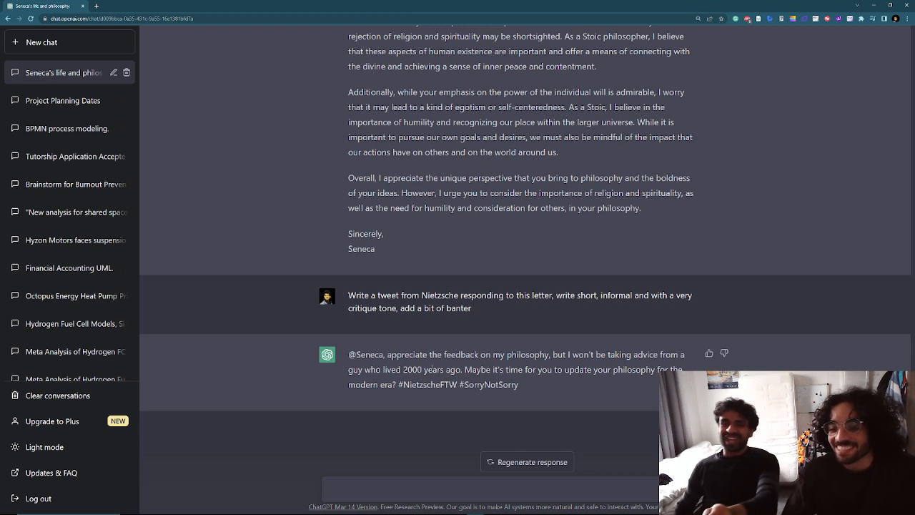
- Highlight the #SorryNotSorry hashtag in Nietzsche's tweet and start a new prompt with "Respond the same way"
{"action": "left_click_drag", "start_coordinate": [460, 384], "coordinate": [522, 399]}
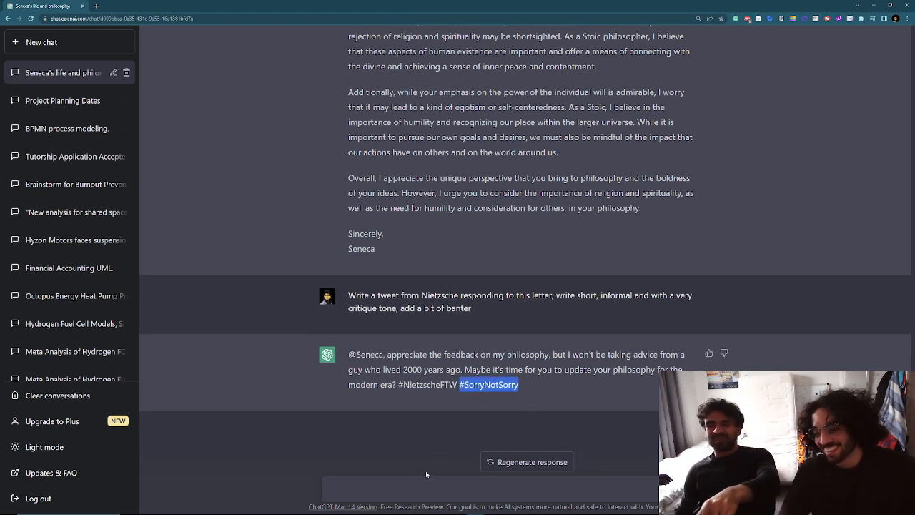
{"action": "left_click", "coordinate": [403, 491]}
{"action": "type", "text": "REspo0="}
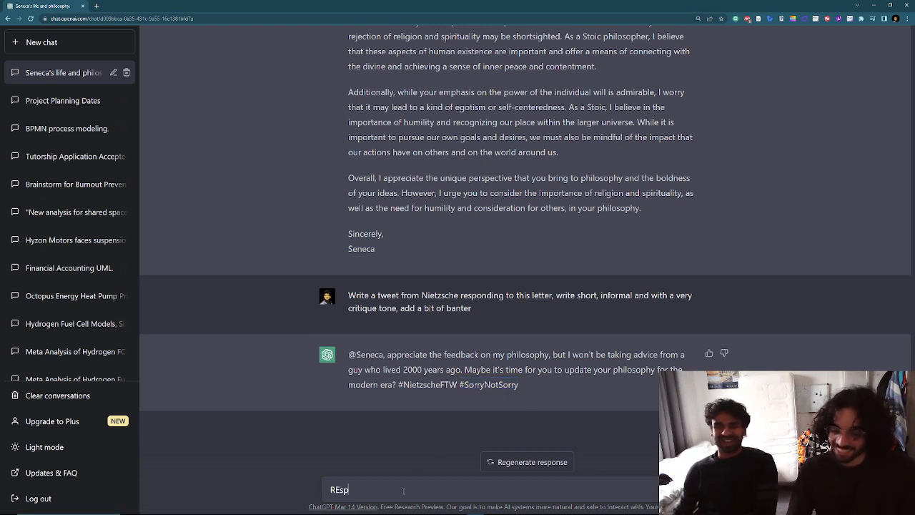
{"action": "key", "text": "BackSpace"}
{"action": "key", "text": "BackSpace"}
{"action": "key", "text": "BackSpace"}
{"action": "key", "text": "BackSpace"}
{"action": "key", "text": "BackSpace"}
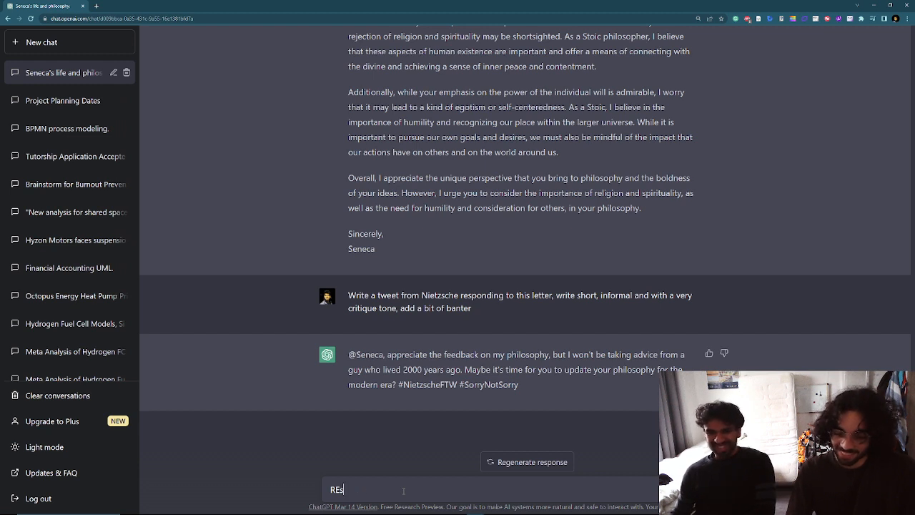
{"action": "type", "text": "espond the same way"}
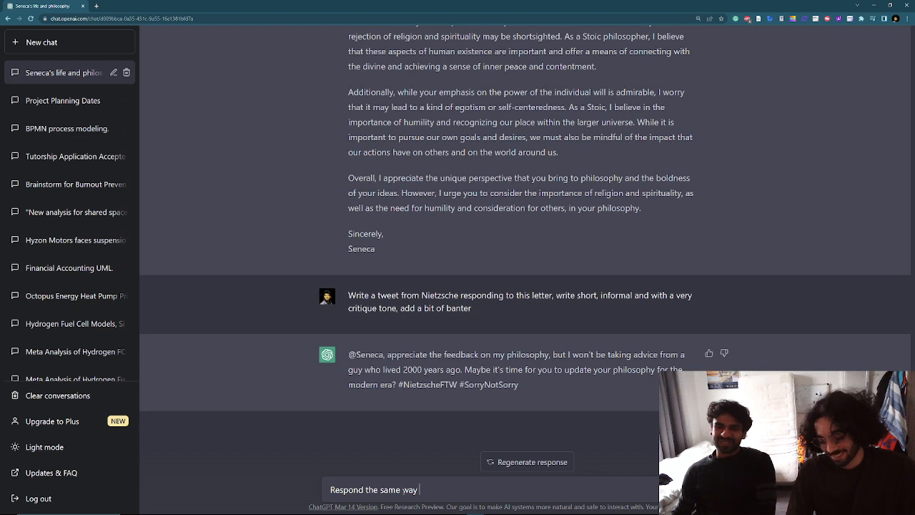
- Finish the prompt with "from seneca" and submit it
{"action": "type", "text": " from"}
{"action": "key", "text": "BackSpace"}
{"action": "key", "text": "BackSpace"}
{"action": "key", "text": "BackSpace"}
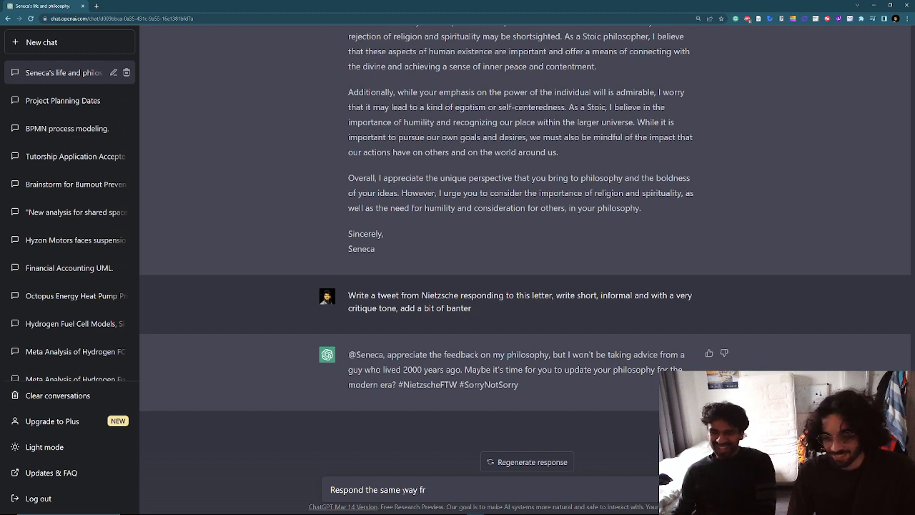
{"action": "type", "text": "om seneca"}
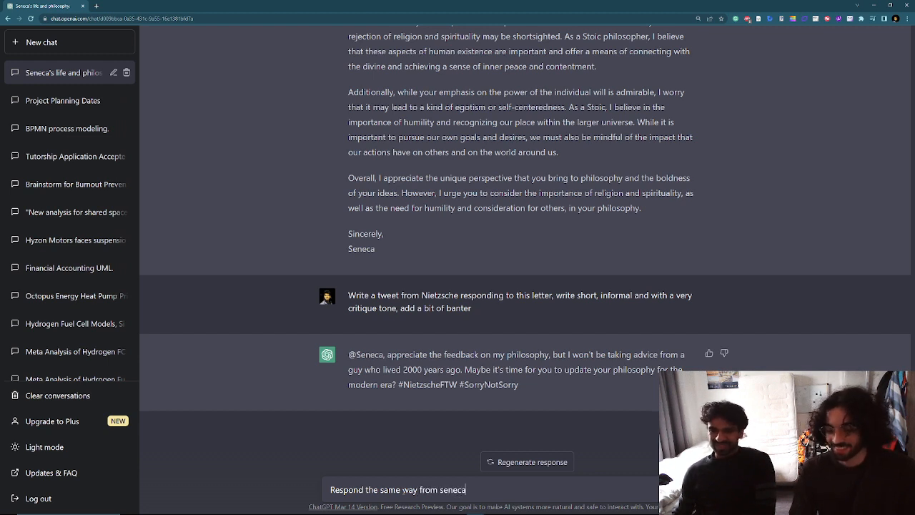
{"action": "key", "text": "Return"}
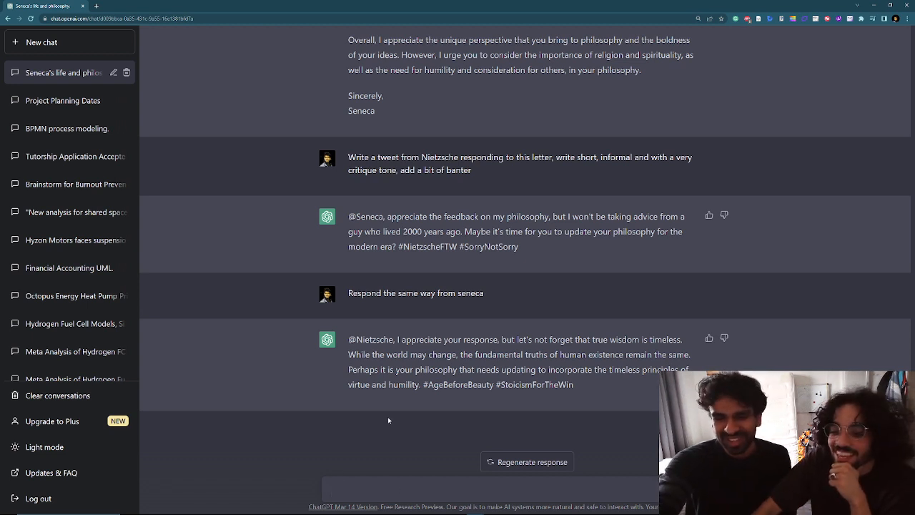
- Highlight the #StoicismForTheWin hashtag in Seneca's reply and start a new prompt with "Add a retweet"
{"action": "left_click_drag", "start_coordinate": [428, 384], "coordinate": [582, 387]}
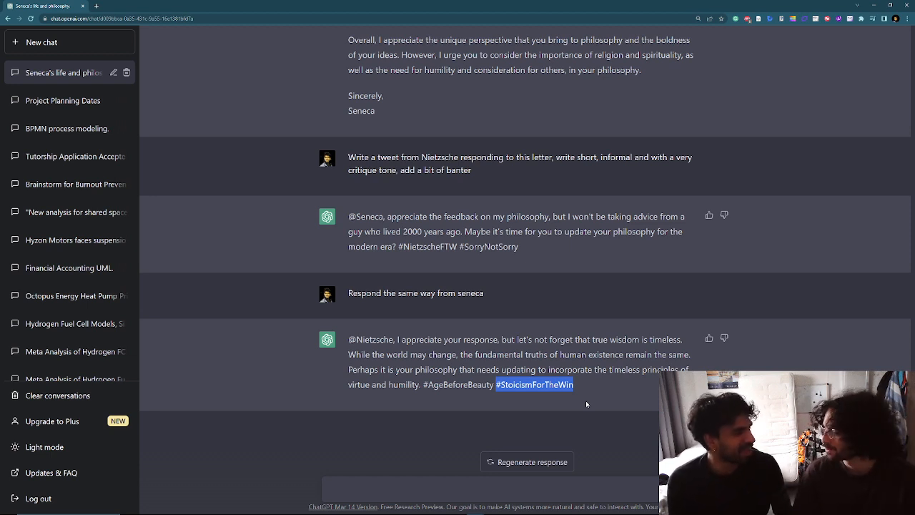
{"action": "left_click", "coordinate": [511, 489]}
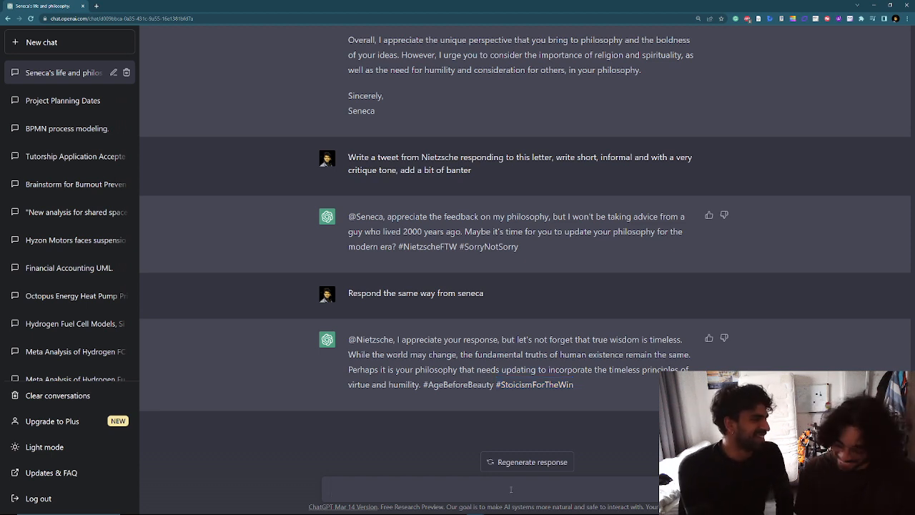
{"action": "type", "text": "Ad"}
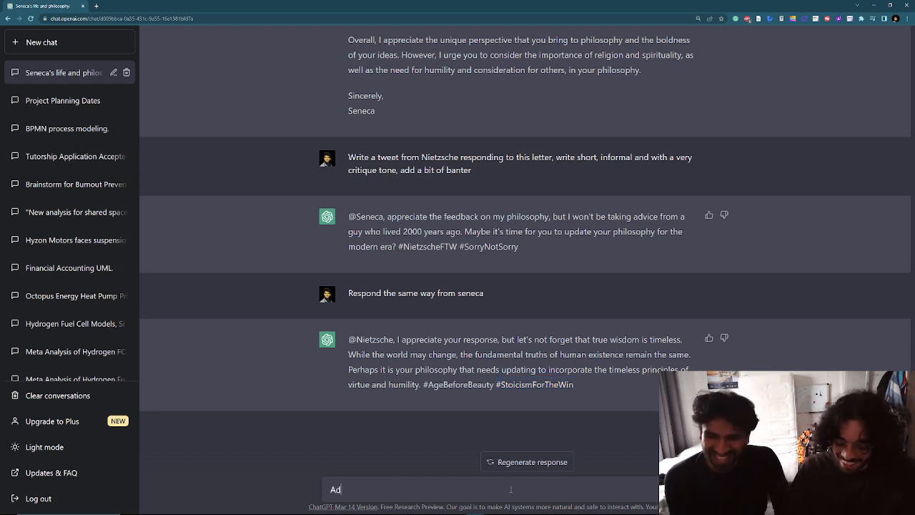
{"action": "type", "text": "d a re"}
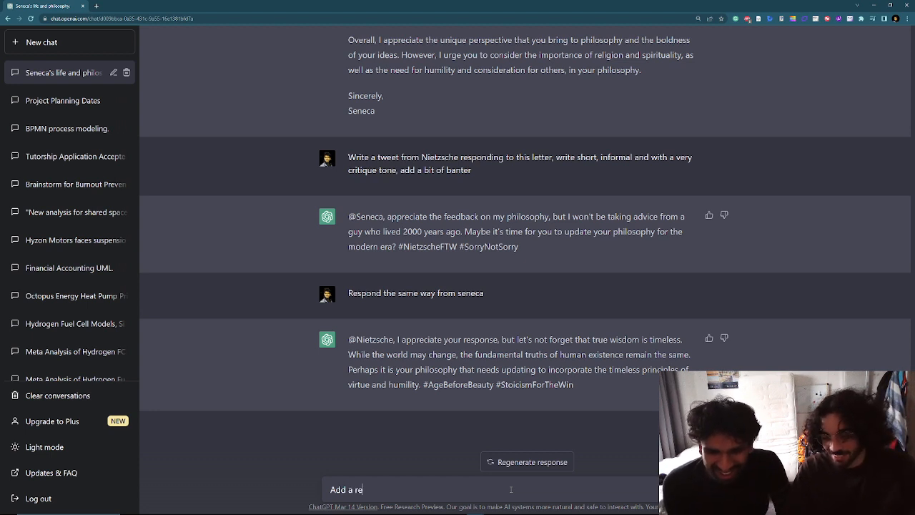
{"action": "type", "text": "tweet"}
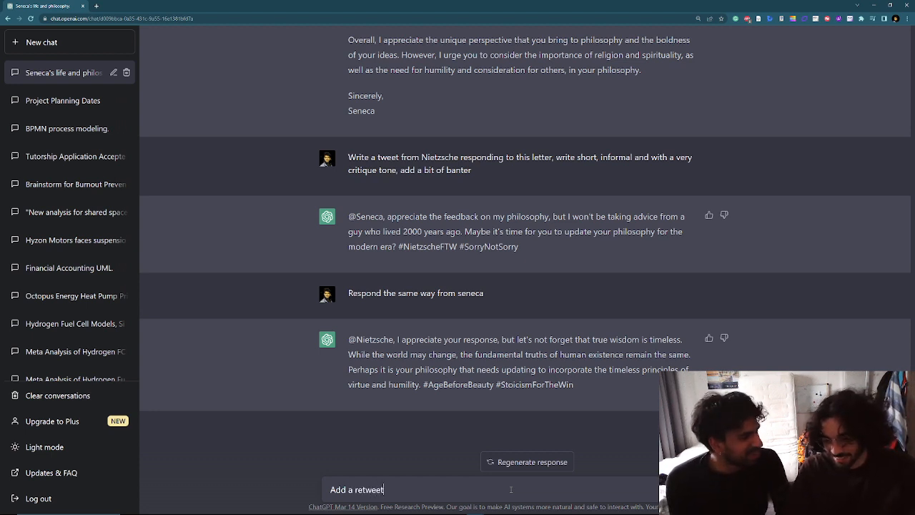
- Reword the opening of the prompt to "Add a funny", removing the word "retweet"
{"action": "key", "text": "BackSpace"}
{"action": "key", "text": "BackSpace"}
{"action": "key", "text": "BackSpace"}
{"action": "key", "text": "BackSpace"}
{"action": "key", "text": "BackSpace"}
{"action": "key", "text": "BackSpace"}
{"action": "key", "text": "BackSpace"}
{"action": "key", "text": "BackSpace"}
{"action": "key", "text": "BackSpace"}
{"action": "type", "text": "a dfu"}
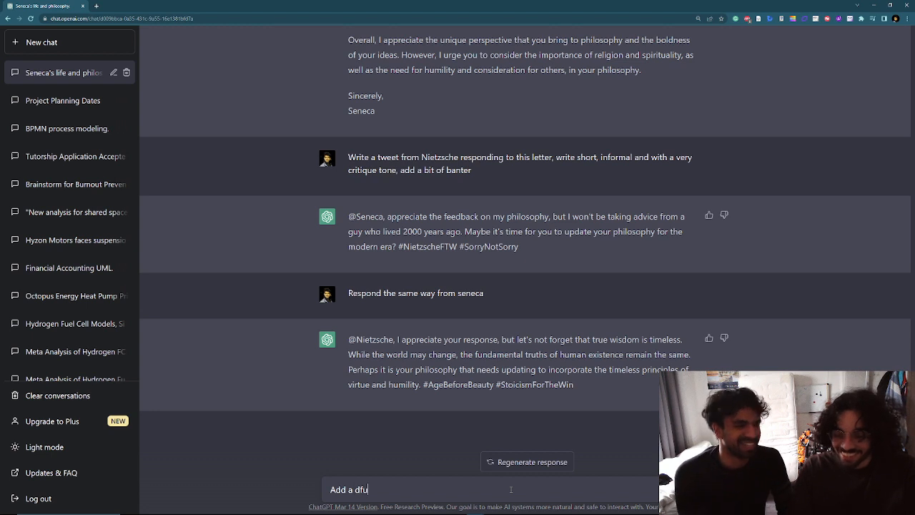
{"action": "key", "text": "BackSpace"}
{"action": "key", "text": "BackSpace"}
{"action": "key", "text": "BackSpace"}
{"action": "type", "text": "funny "}
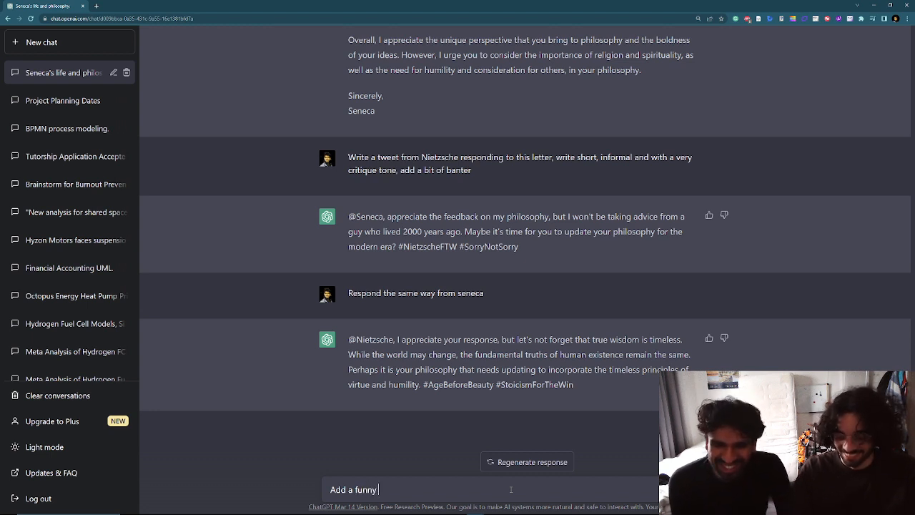
- Continue the prompt with "retweet from carl jung", fixing the mistyped words
{"action": "type", "text": "retweet froim"}
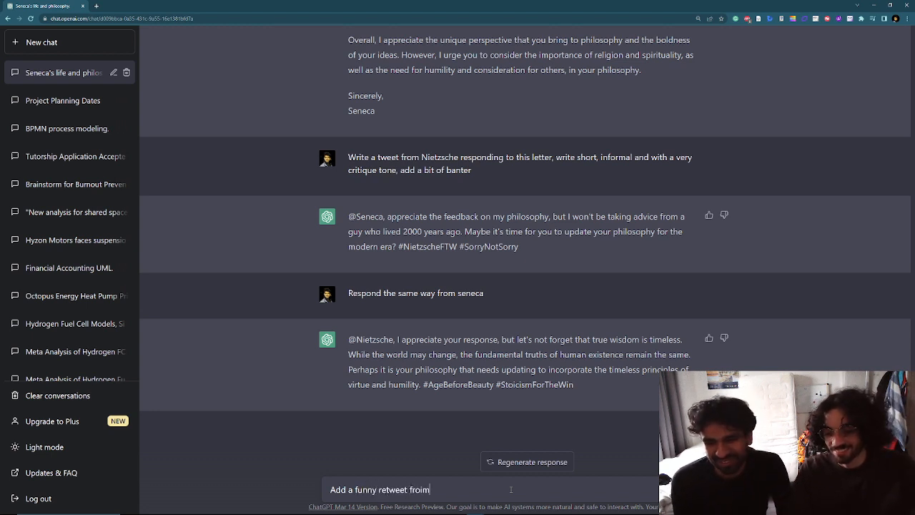
{"action": "key", "text": "BackSpace"}
{"action": "key", "text": "BackSpace"}
{"action": "type", "text": "m carl jun"}
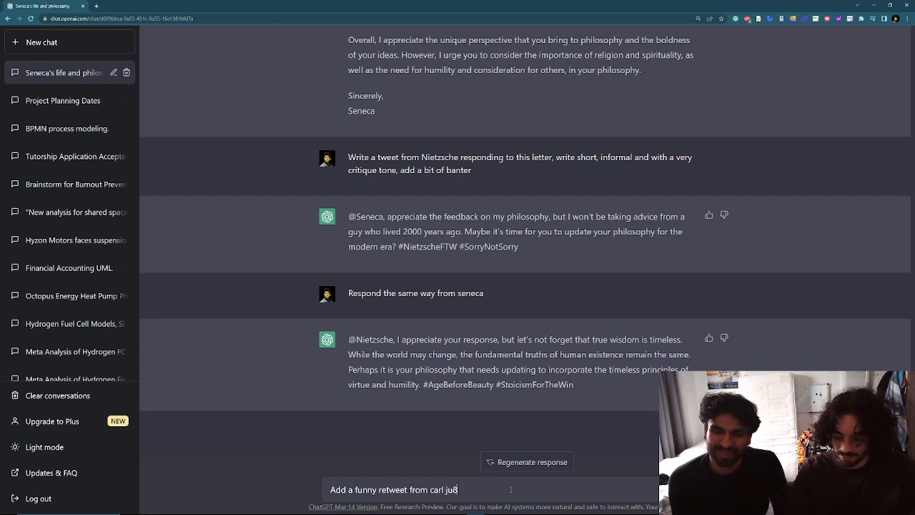
{"action": "type", "text": "ng"}
{"action": "key", "text": "BackSpace"}
{"action": "key", "text": "BackSpace"}
{"action": "key", "text": "BackSpace"}
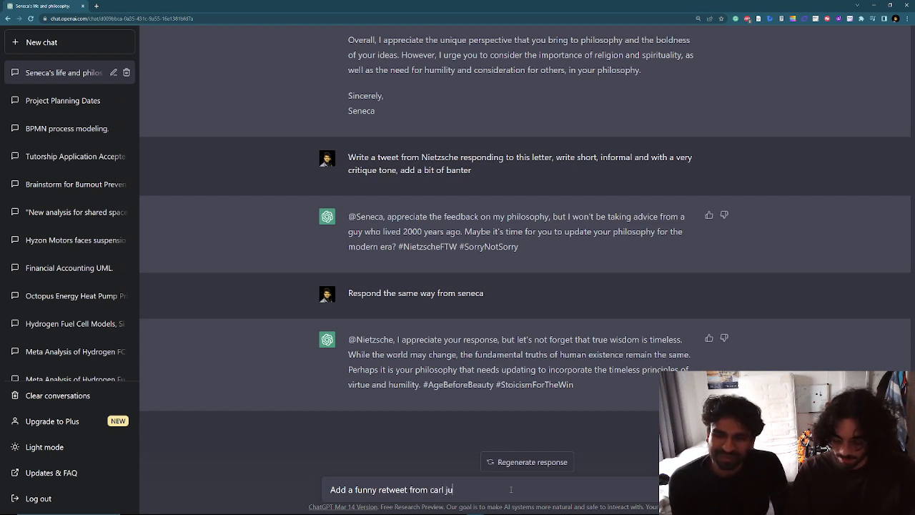
{"action": "type", "text": "ng to"}
{"action": "key", "text": "BackSpace"}
{"action": "key", "text": "BackSpace"}
{"action": "key", "text": "BackSpace"}
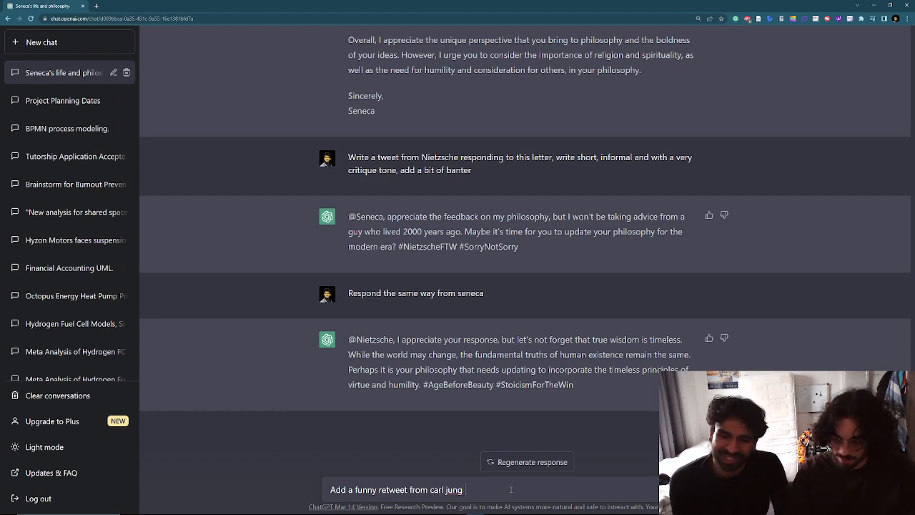
- Extend the prompt with "over this whole converstation," and discard any false starts after the comma
{"action": "type", "text": "over this who"}
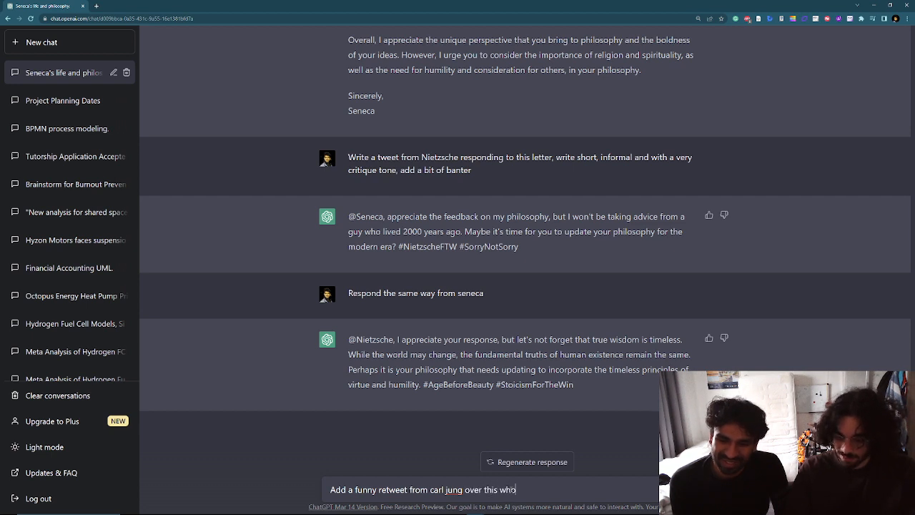
{"action": "type", "text": "le conversta"}
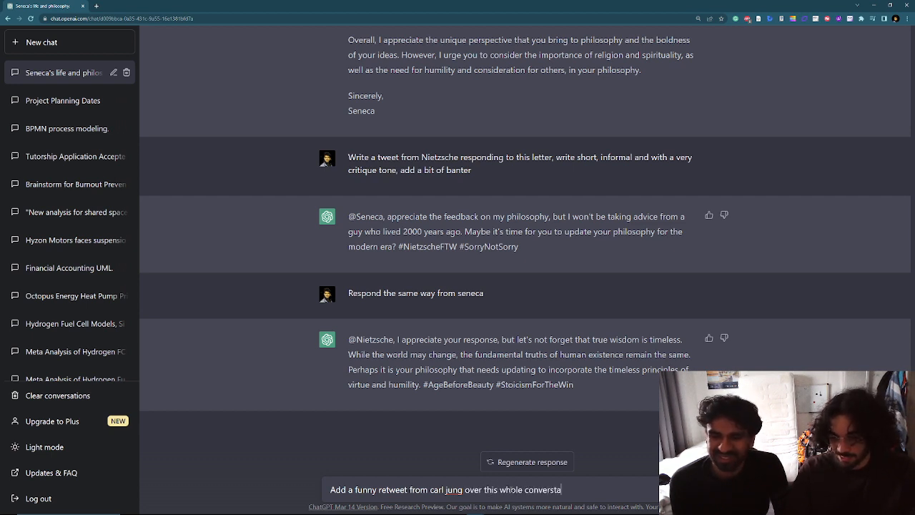
{"action": "type", "text": "tion, try t"}
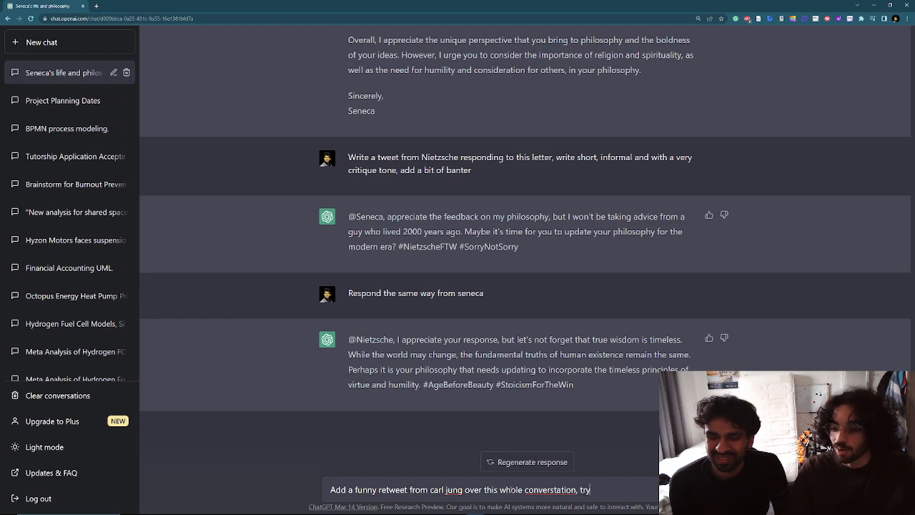
{"action": "key", "text": "BackSpace"}
{"action": "key", "text": "BackSpace"}
{"action": "key", "text": "BackSpace"}
{"action": "key", "text": "BackSpace"}
{"action": "key", "text": "BackSpace"}
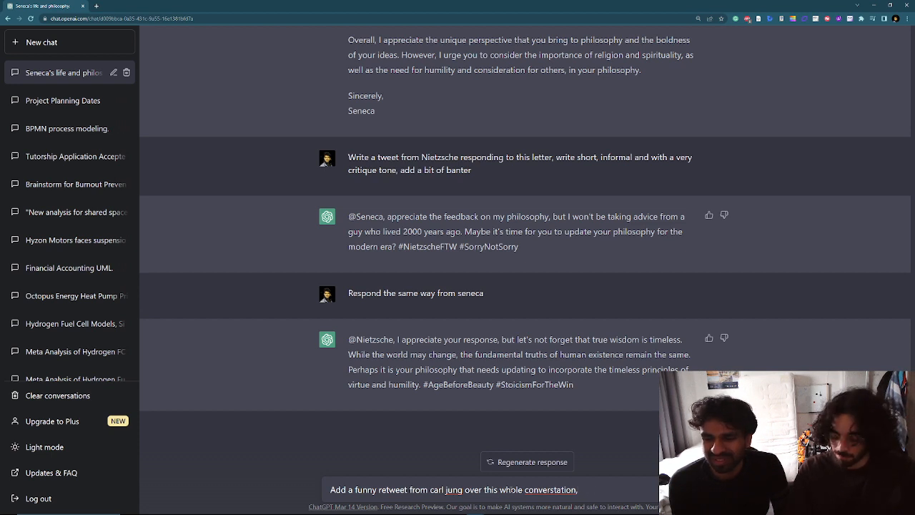
{"action": "type", "text": "mak"}
{"action": "key", "text": "BackSpace"}
{"action": "key", "text": "BackSpace"}
{"action": "key", "text": "BackSpace"}
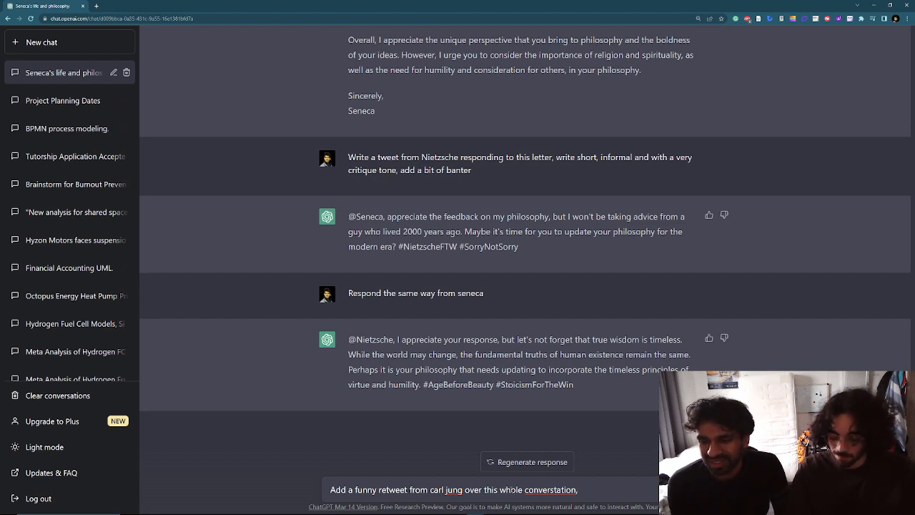
- Finish the prompt with "use humor and lots of hashtags" and submit it
{"action": "type", "text": "use"}
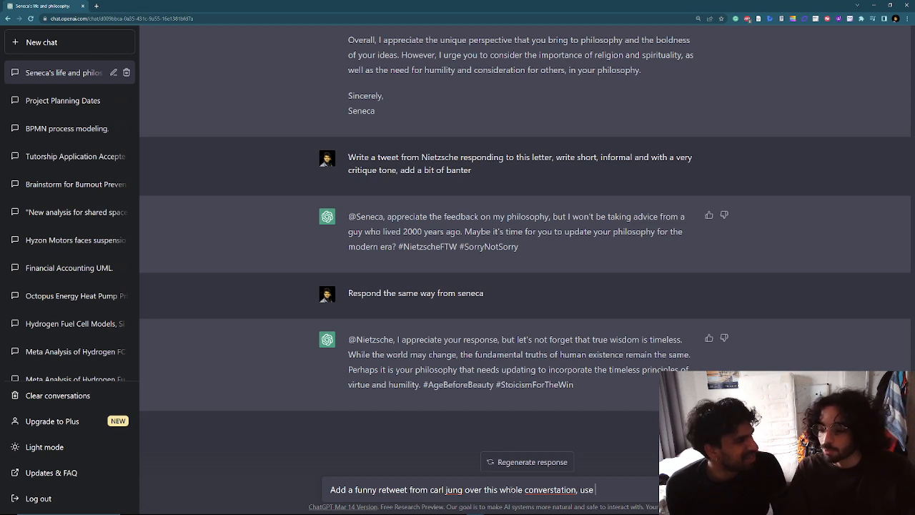
{"action": "type", "text": " humor"}
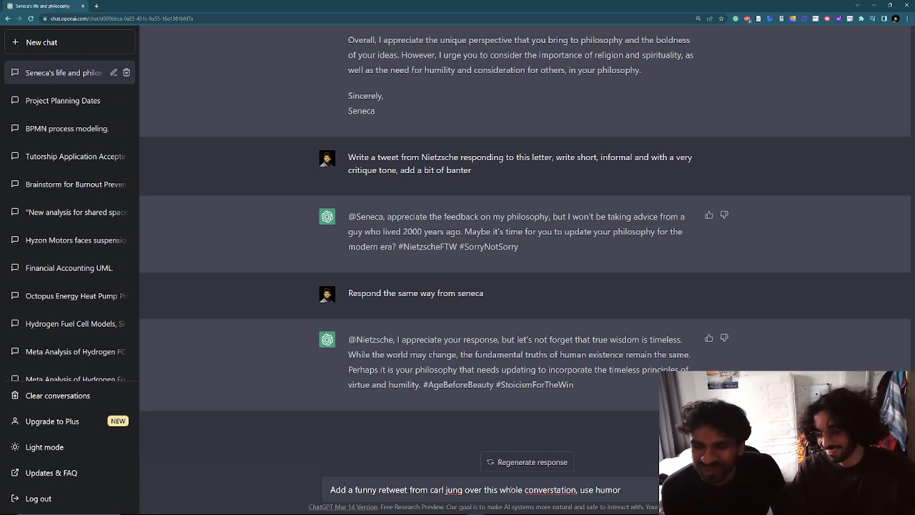
{"action": "type", "text": " add"}
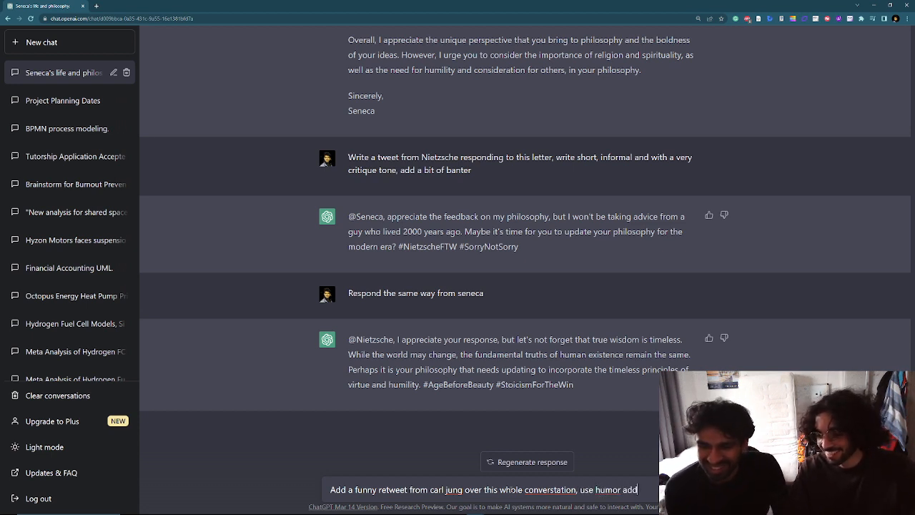
{"action": "key", "text": "BackSpace"}
{"action": "key", "text": "BackSpace"}
{"action": "type", "text": "nd lots"}
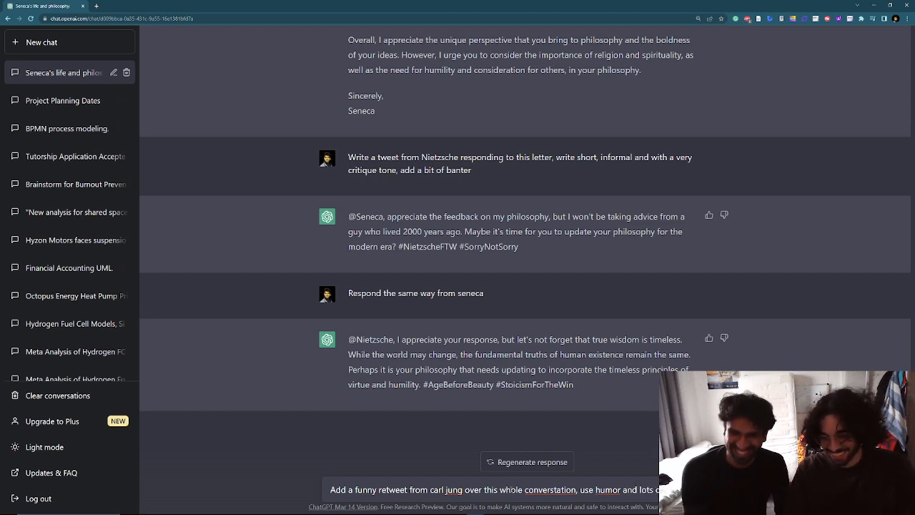
{"action": "key", "text": "Return"}
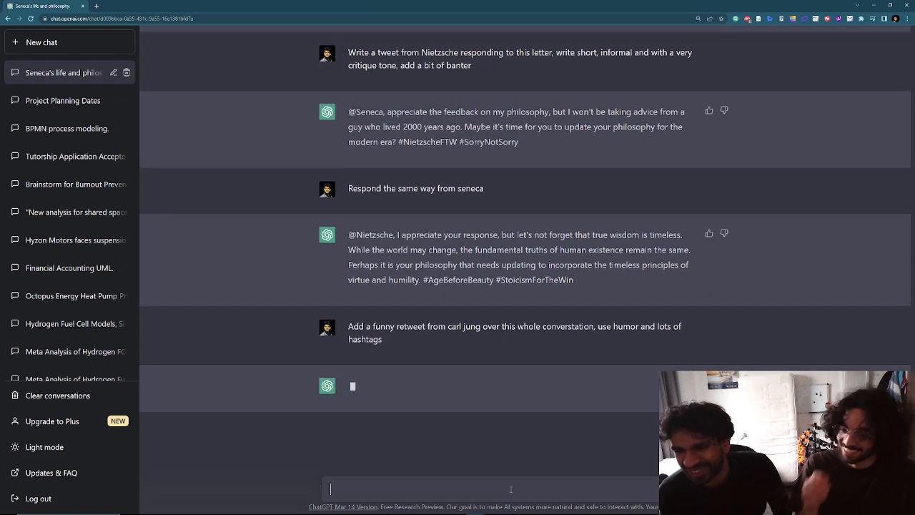